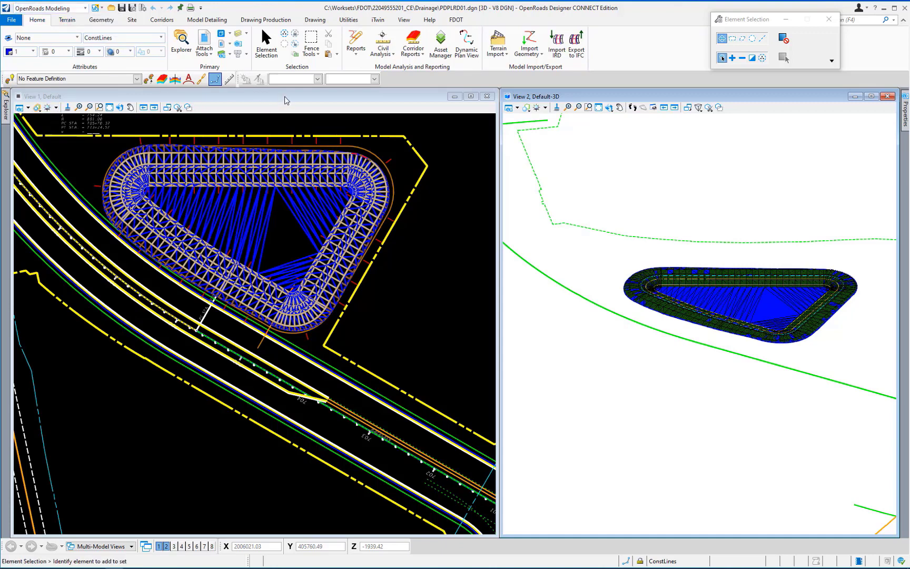
Attach DRPRRD00.dgn from the Drainage folder as a reference to View 1, using its Default model and Coincident - World orientation.
click(433, 206)
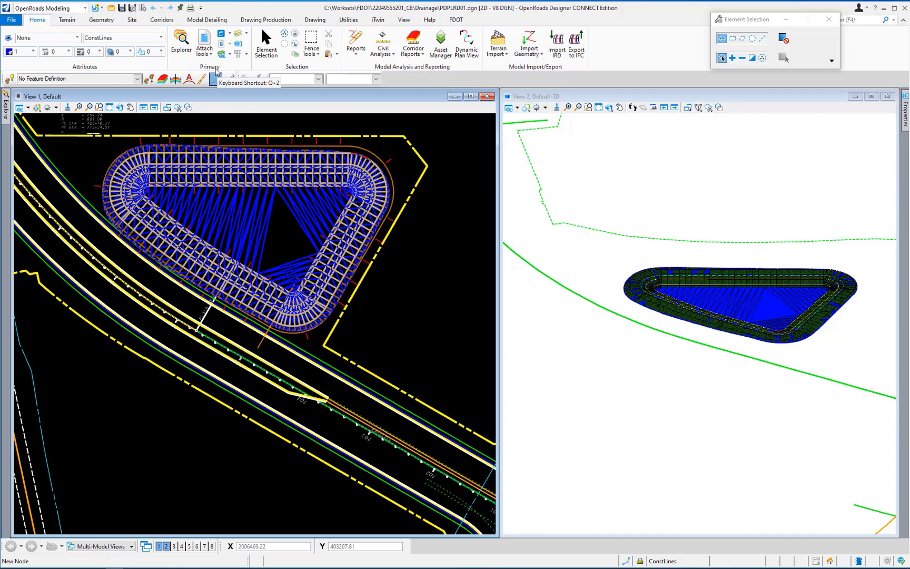
click(204, 41)
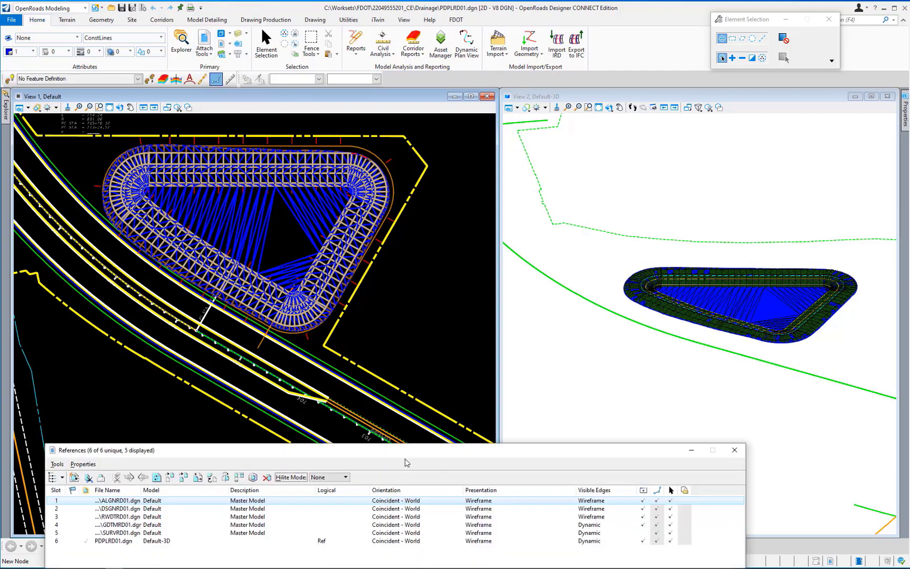
drag(407, 454, 393, 203)
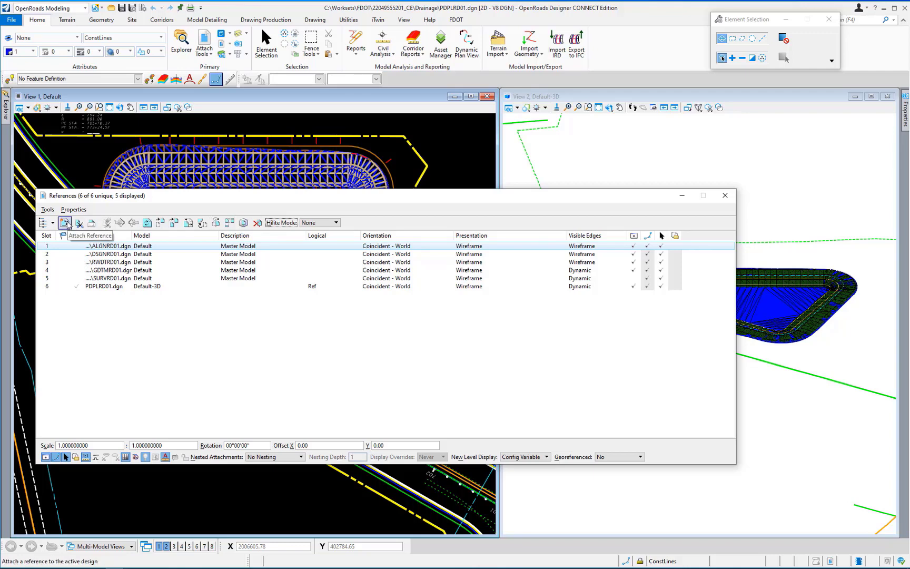
click(67, 224)
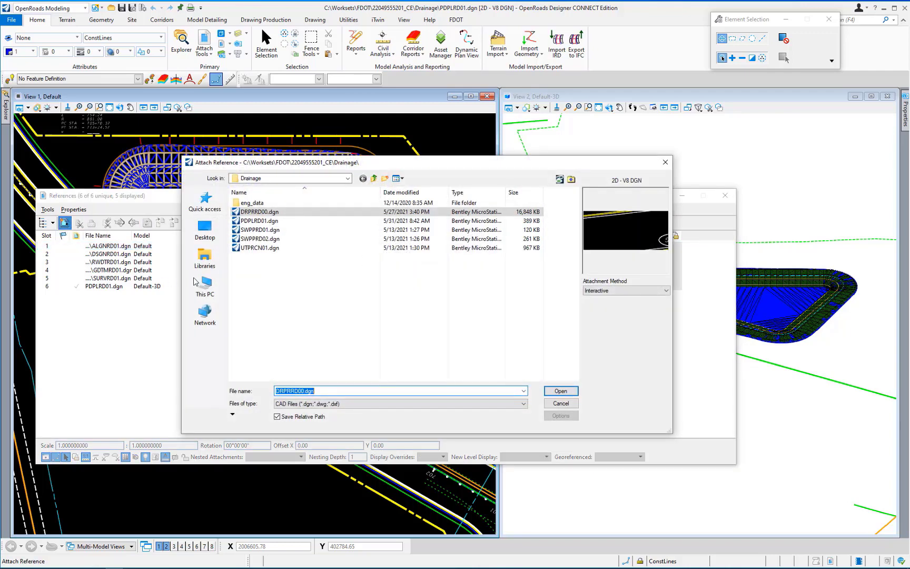
click(299, 213)
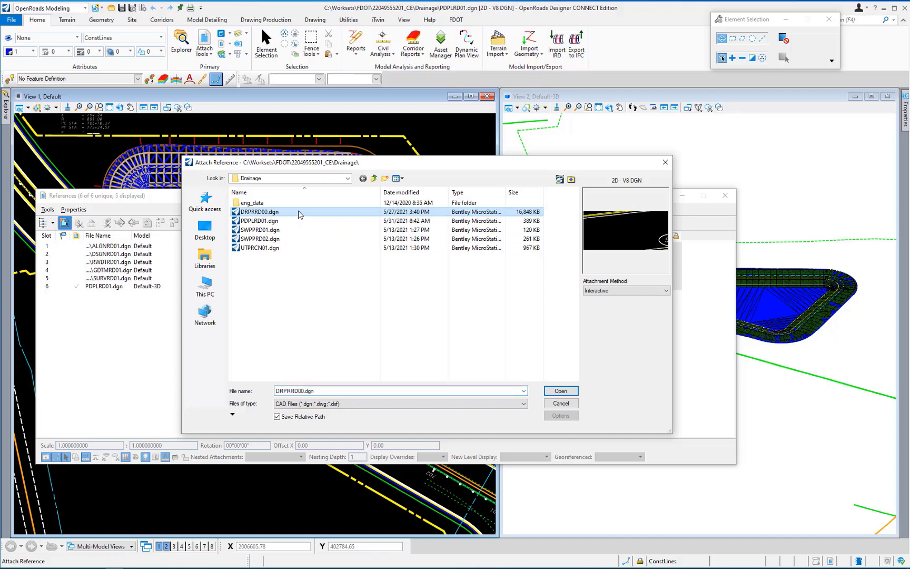
click(562, 391)
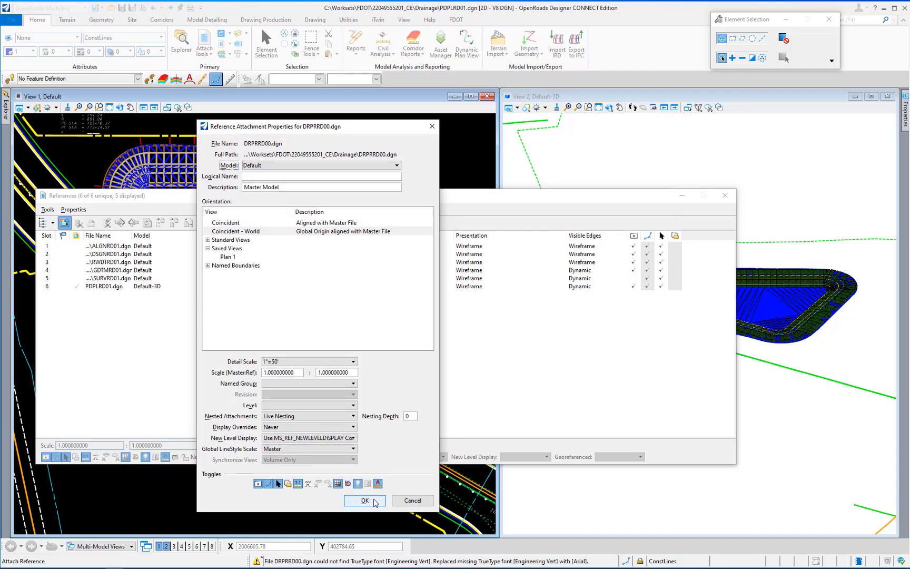
click(375, 502)
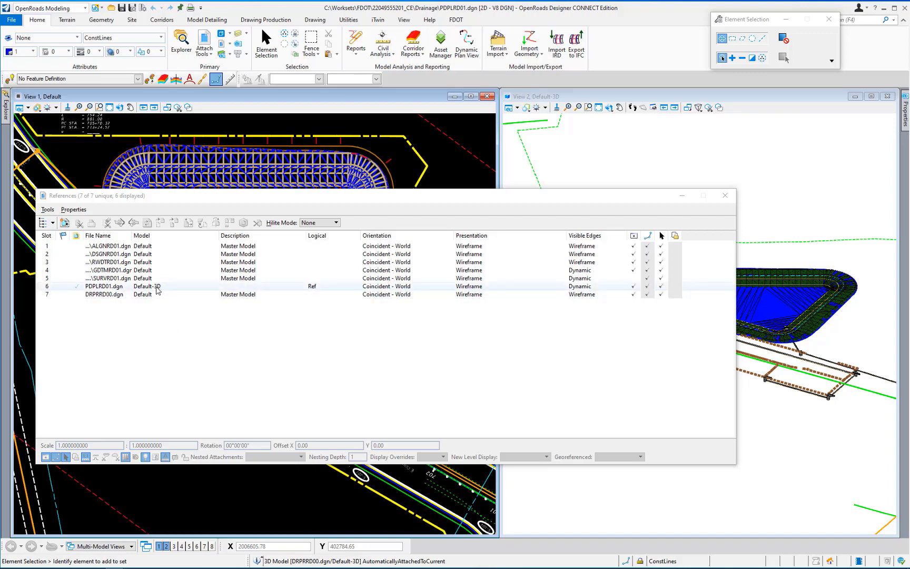
Turn off the display of the PDPLRD01.dgn Default-3D reference in View 1 and close the reference list.
click(156, 289)
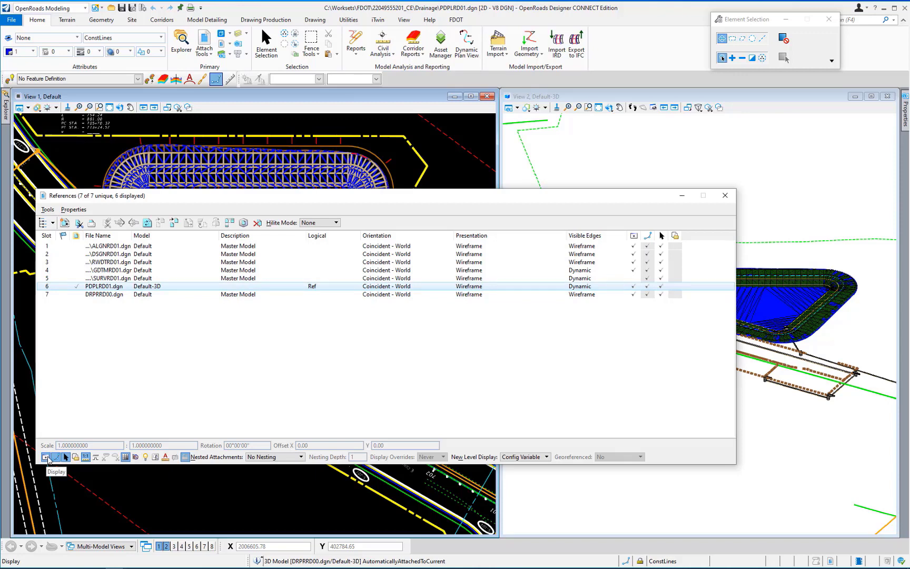
click(45, 457)
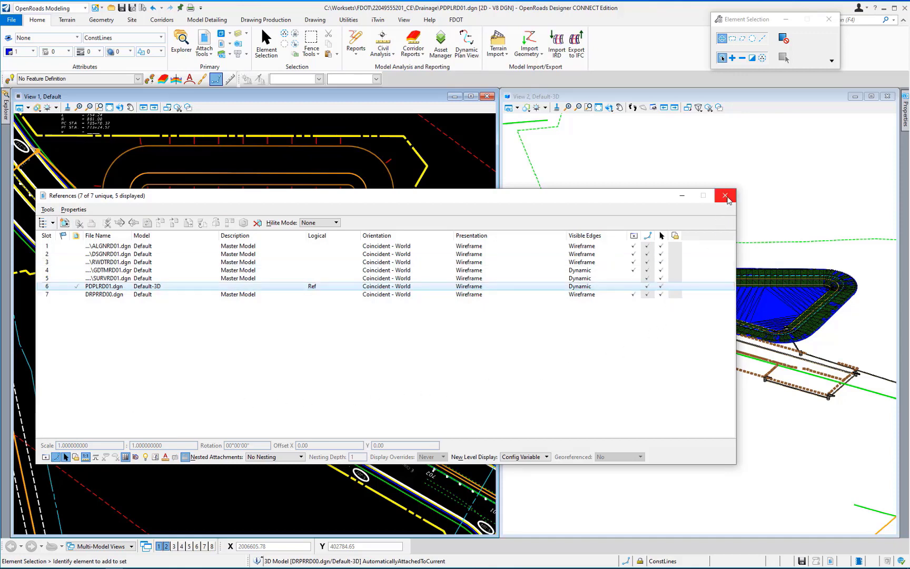
click(725, 196)
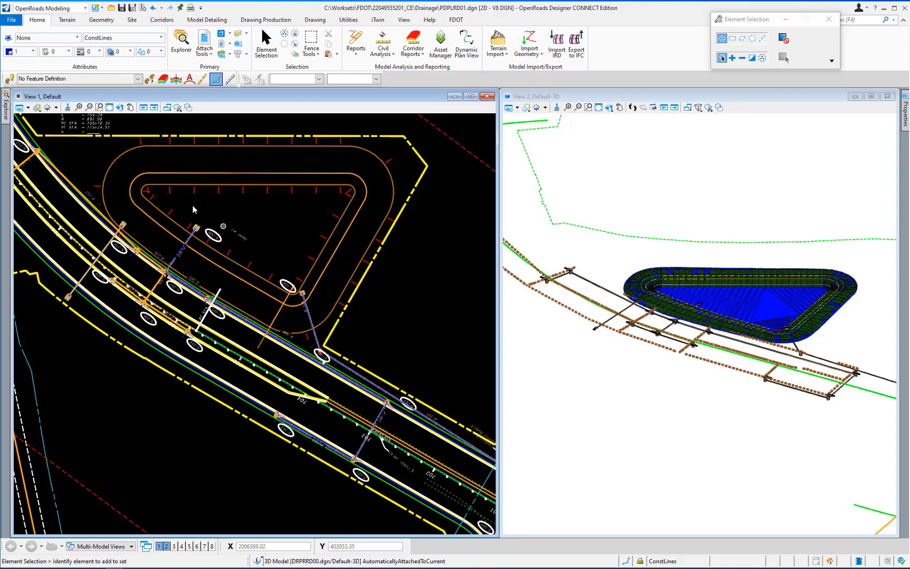
Rotate View 1 with the 2 Points method, using two centerline station ticks just past station 704 toward 705 as the X axis.
click(120, 108)
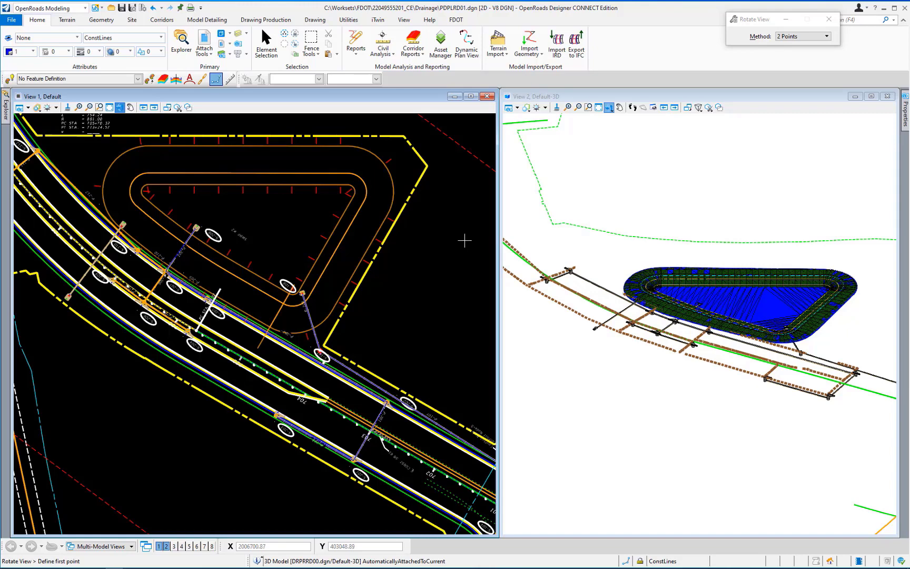
click(818, 38)
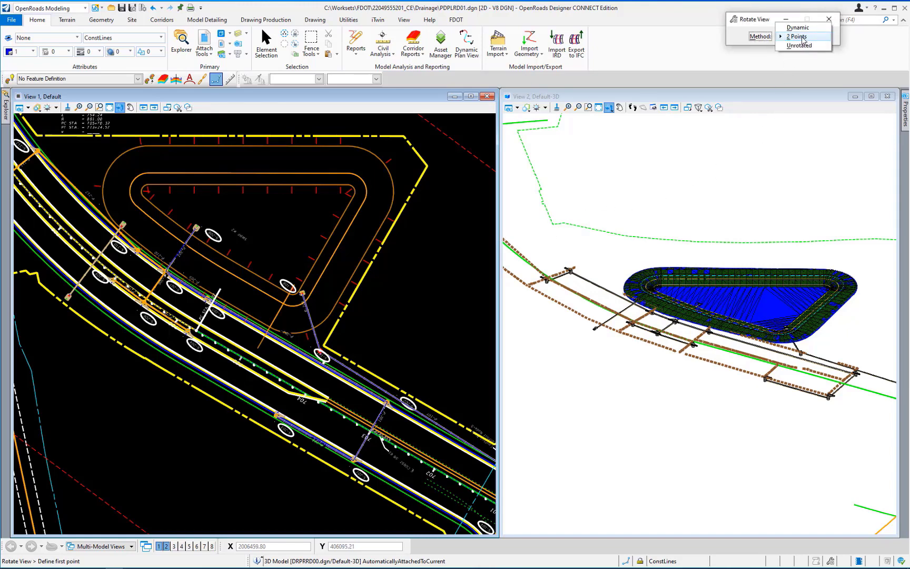
click(802, 37)
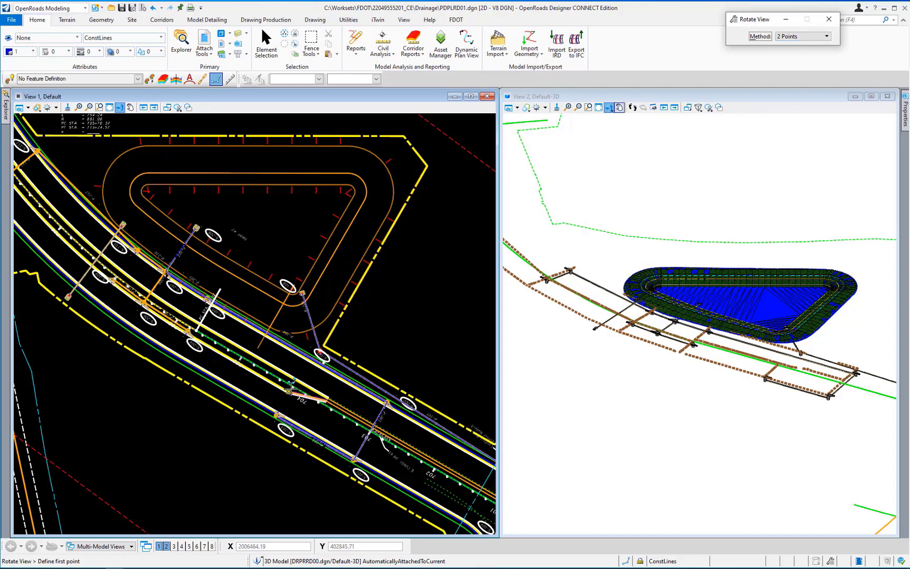
scroll(290, 389, up, 5)
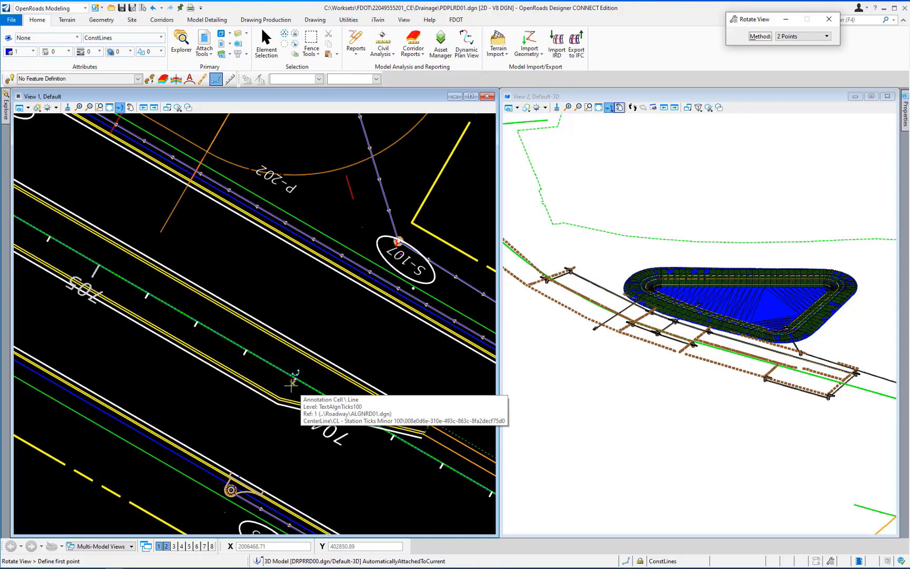
click(293, 382)
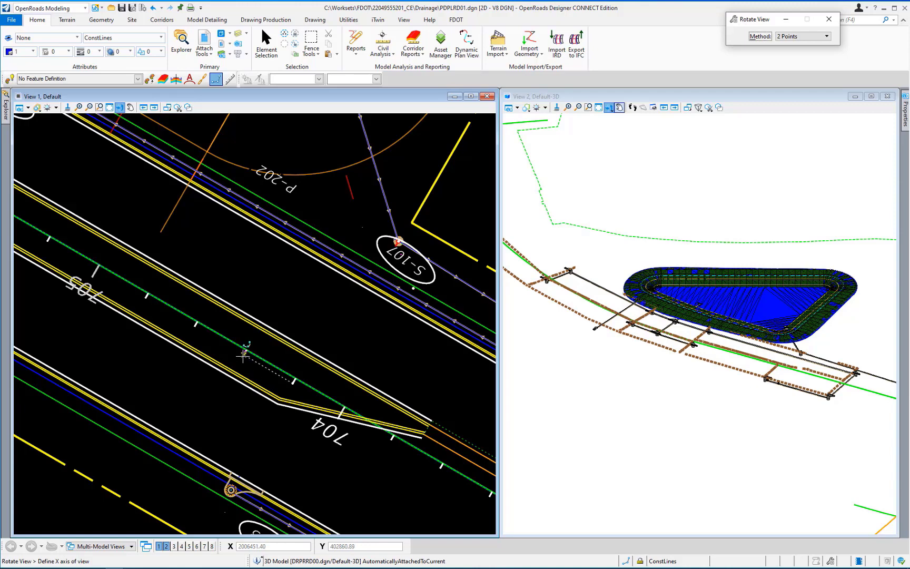
click(243, 356)
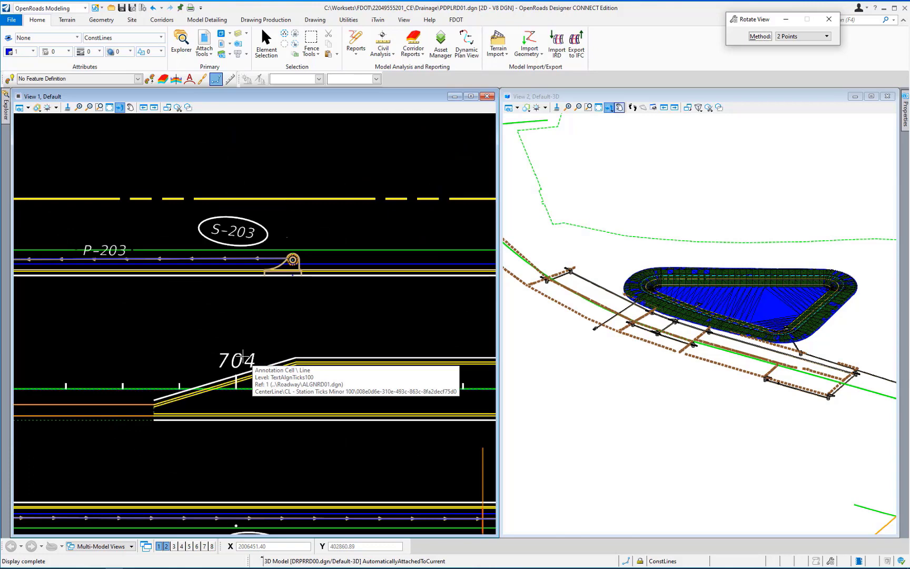
scroll(342, 468, down, 7)
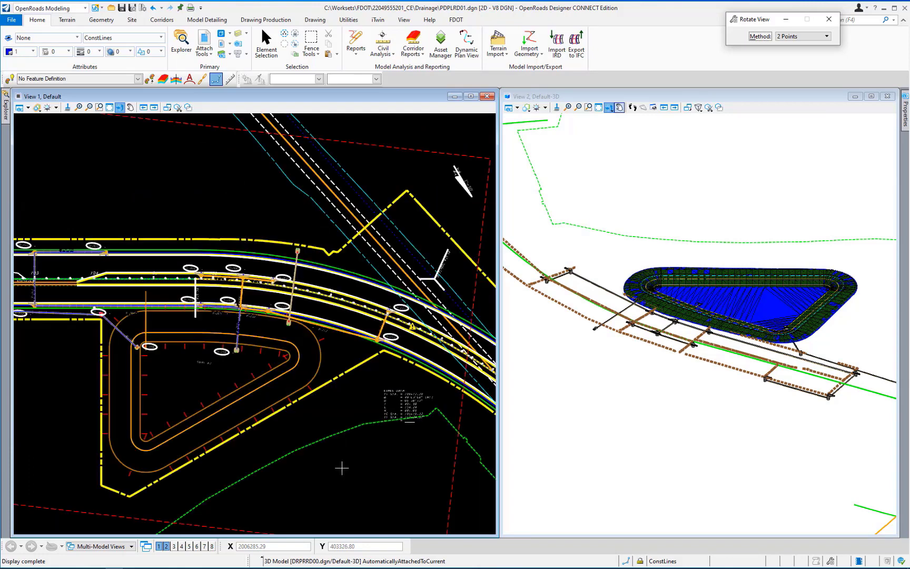
Start a Civil Plan named boundary with the 36x48 Plan Only drawing seed and a detail scale of 1"=20'.
click(266, 19)
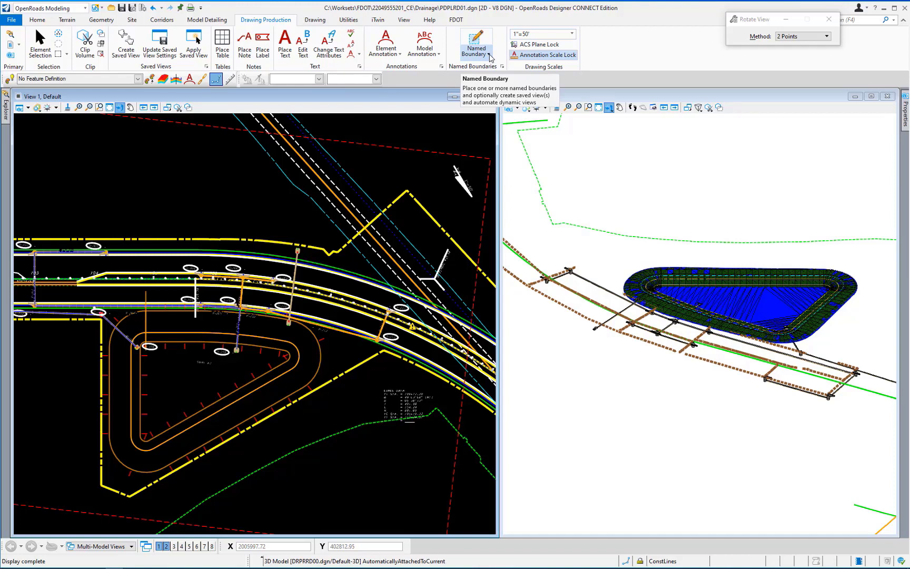
click(489, 55)
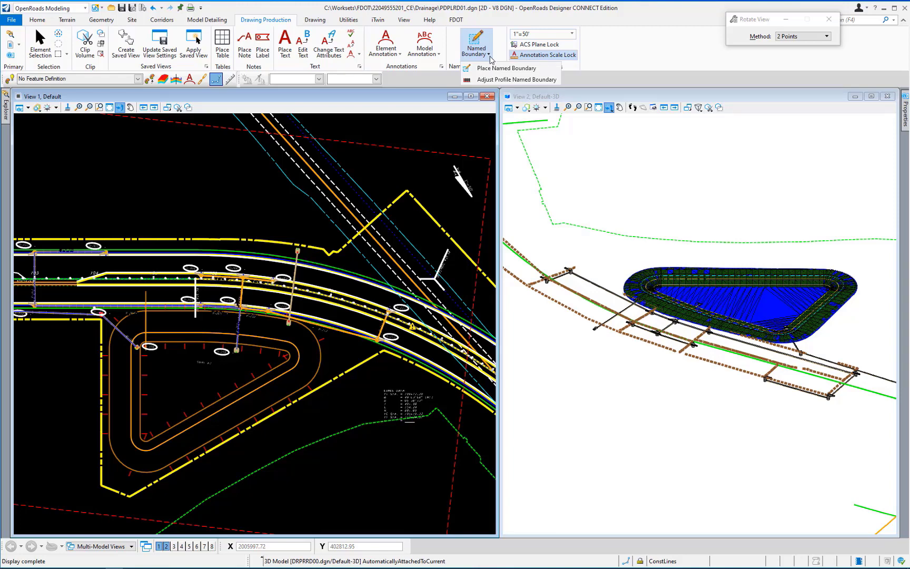
click(498, 68)
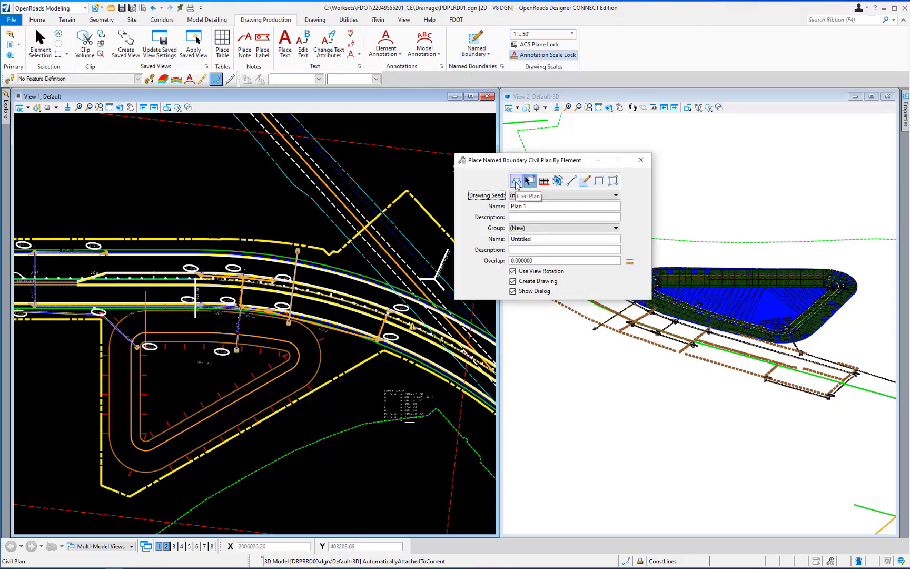
click(516, 182)
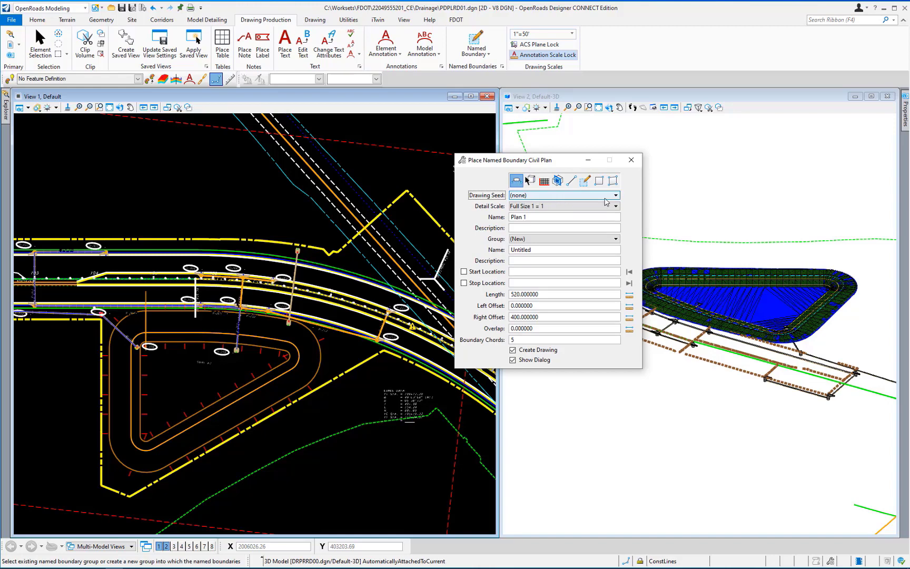
click(617, 196)
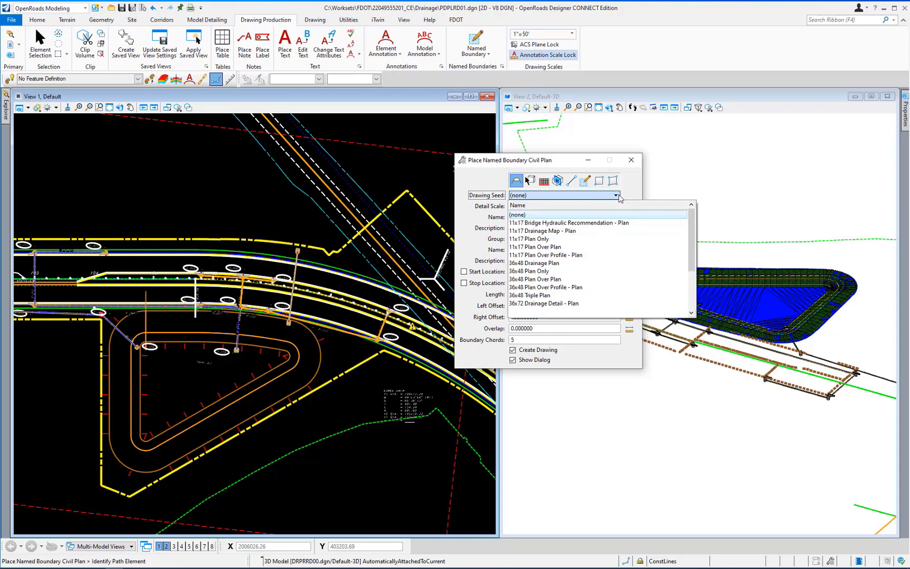
click(547, 272)
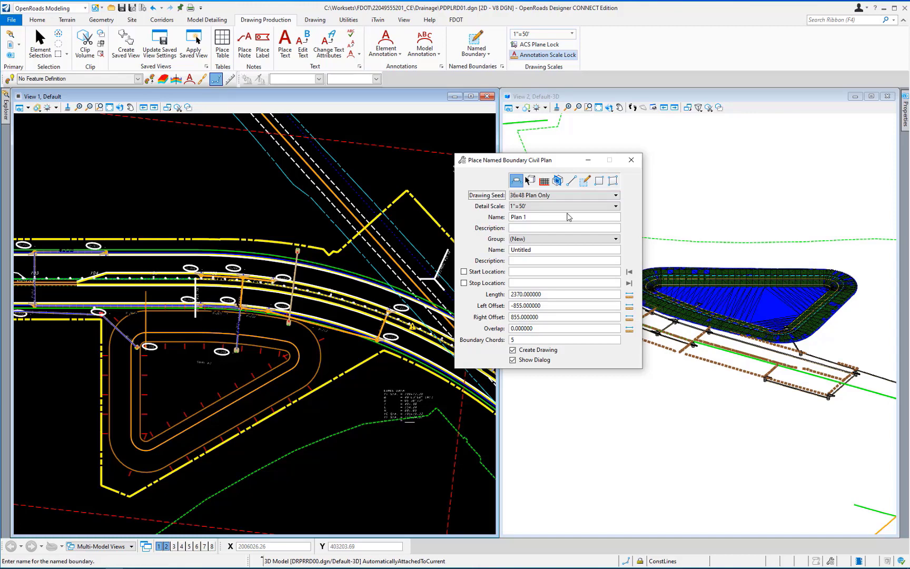
click(616, 207)
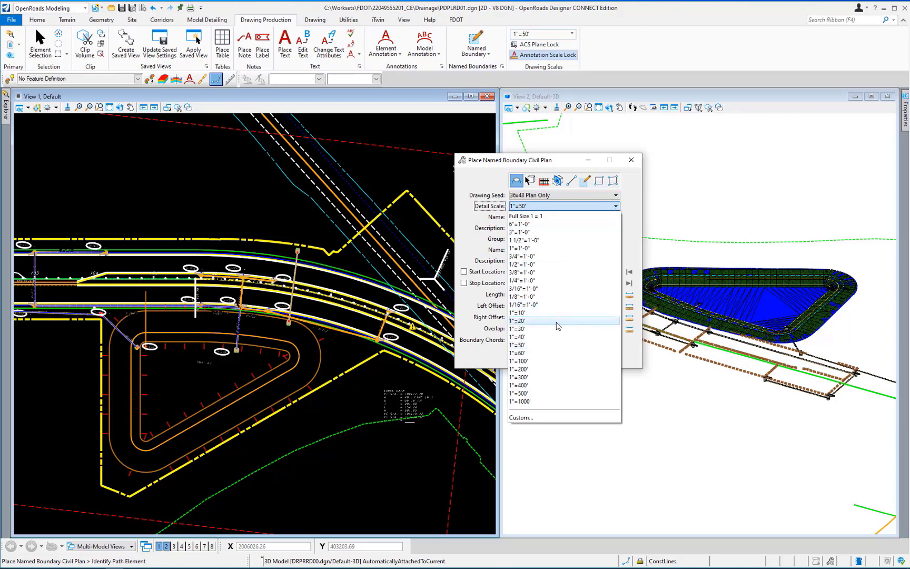
click(528, 321)
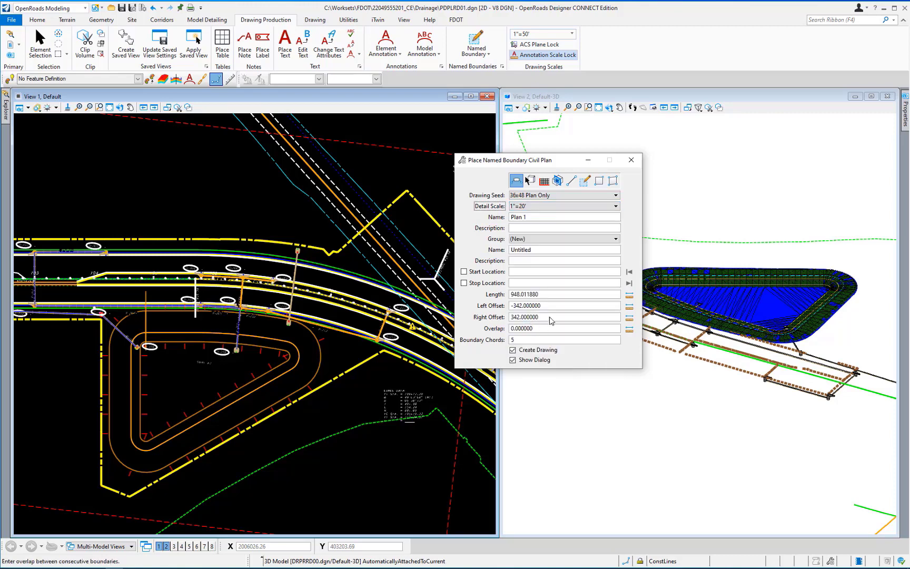
Name the named boundary Pond 1 and give it the description Pond Plan View.
triple_click(541, 217)
text(Pond 1)
key(Tab)
text(Pond Plan View)
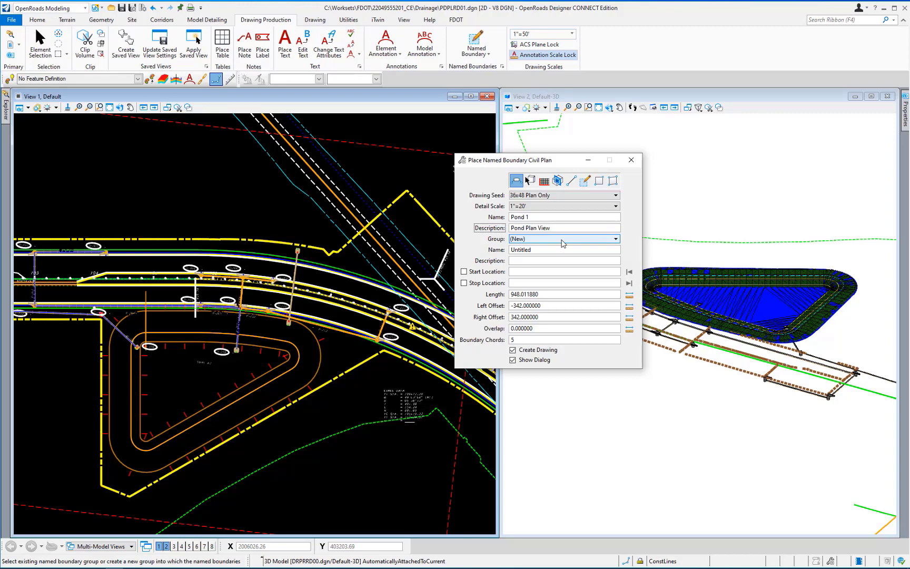
Pick the CL_SR61 centerline as the boundary path and describe the new group as Stormwater Facility Detail Sheet.
key(Tab)
key(Tab)
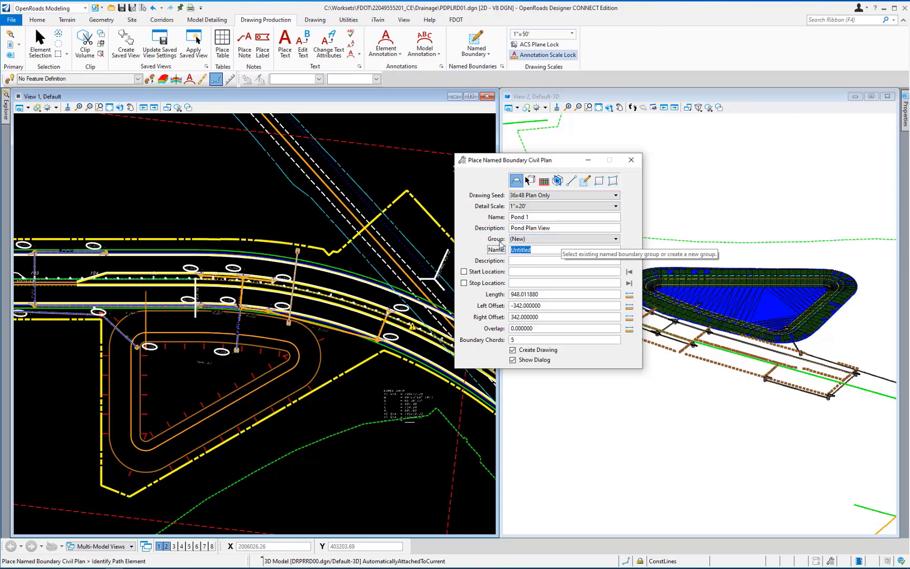
click(75, 277)
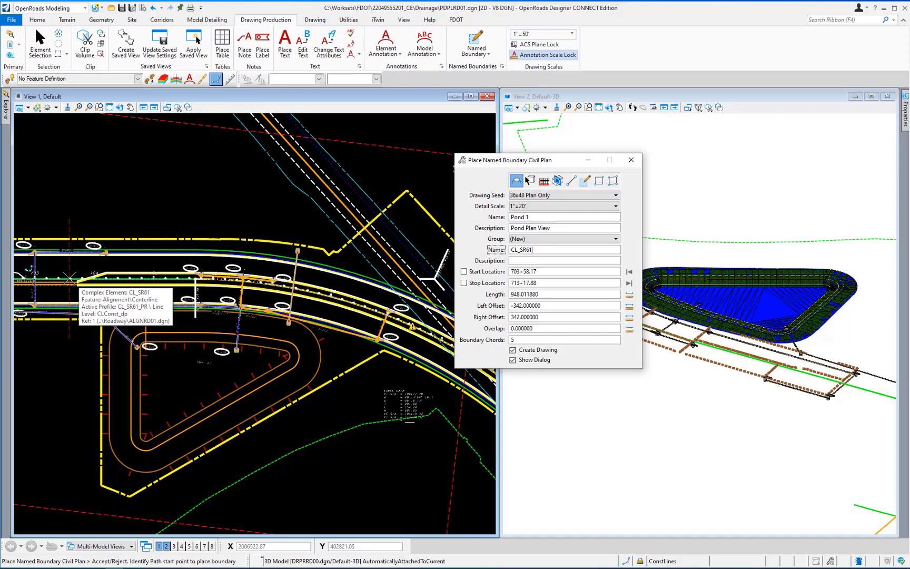
key(Tab)
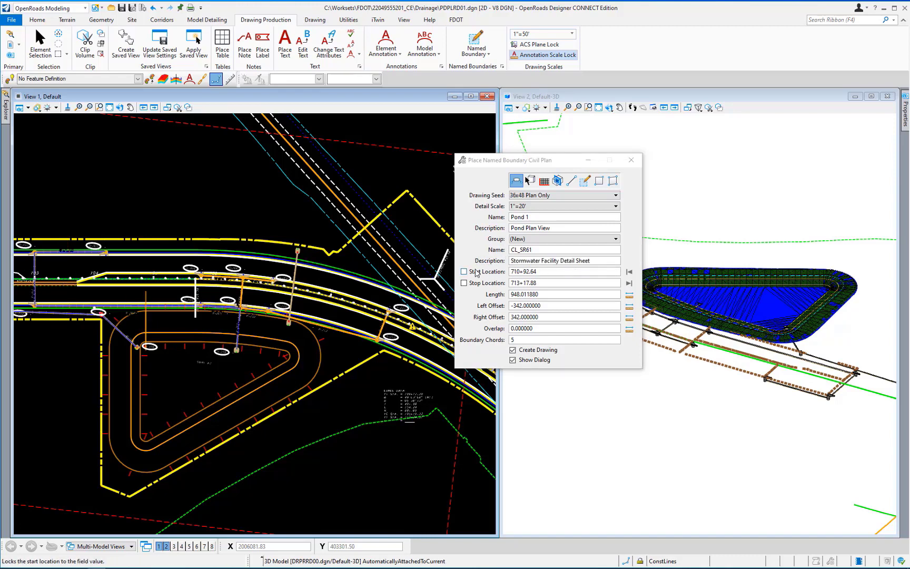
Lock the boundary's start location at station 704+00 and its stop location at station 709+20.
click(463, 271)
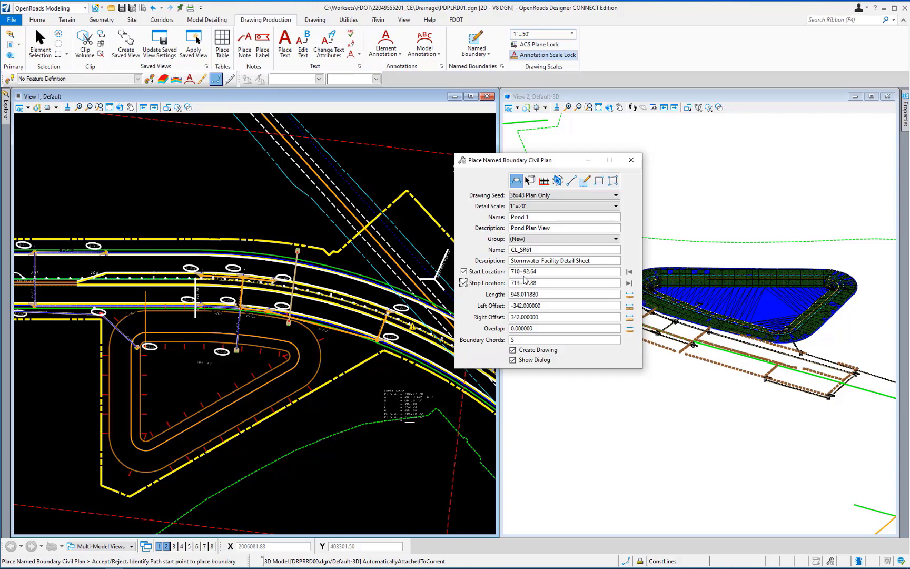
key(shift+Tab)
text(70400)
key(Tab)
text(70920)
key(Tab)
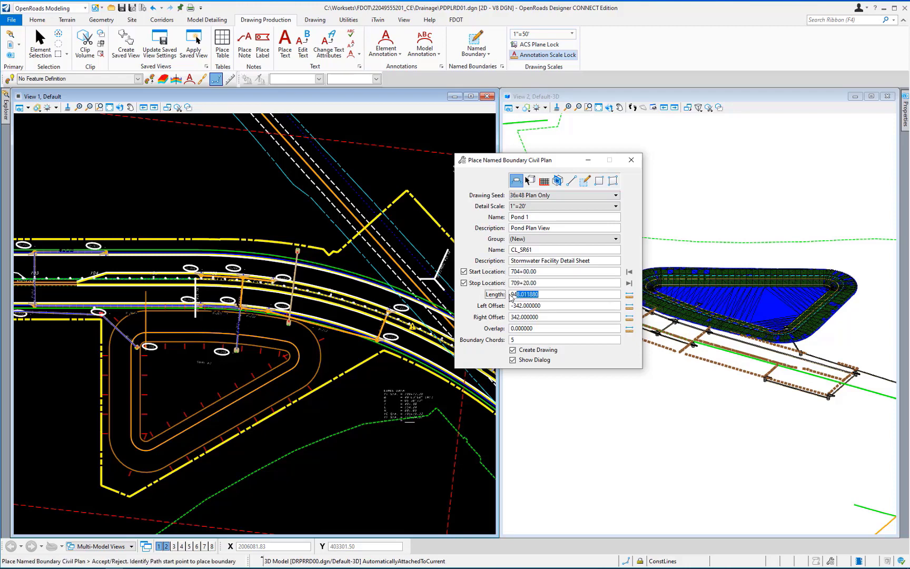
Set the boundary length to 520, the left offset to 0 and the right offset to 400.
text(520)
key(Tab)
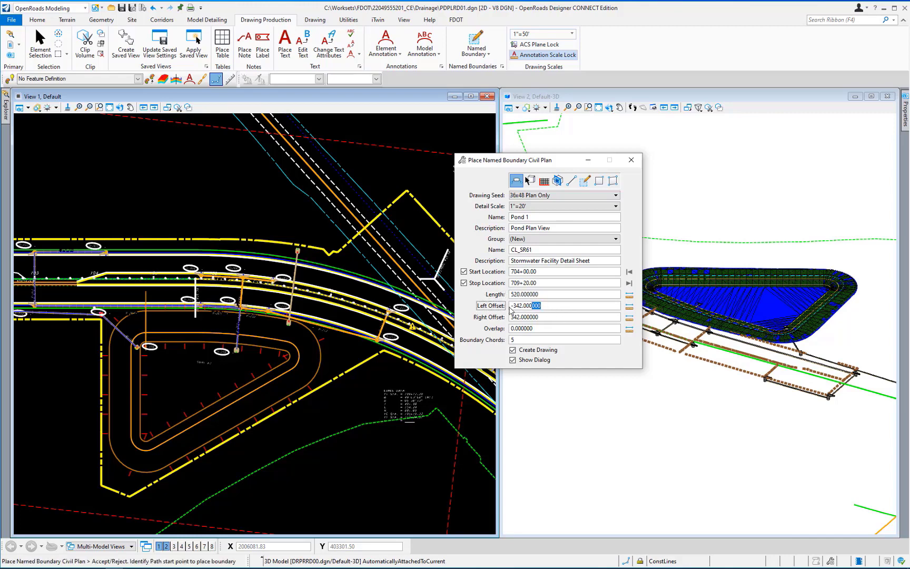
text(0)
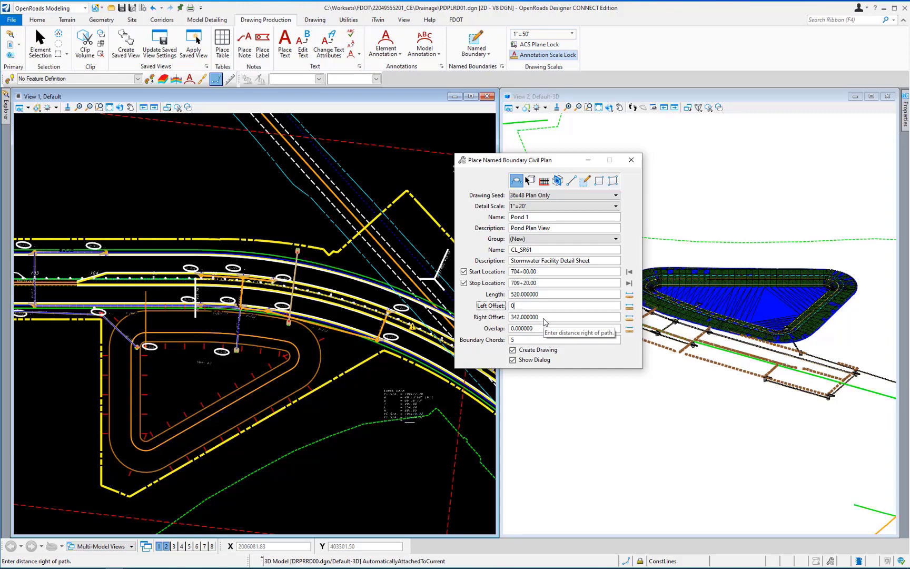
key(Tab)
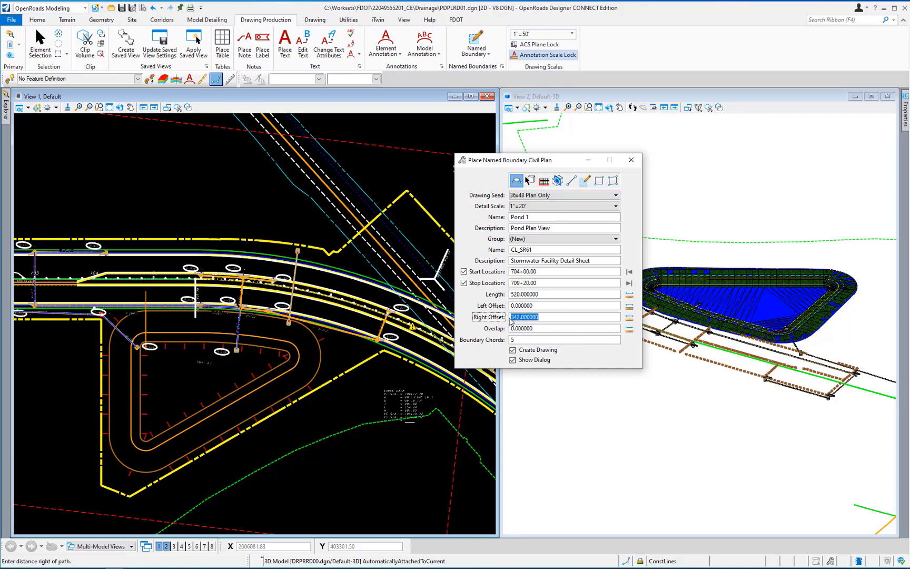
text(400)
key(Tab)
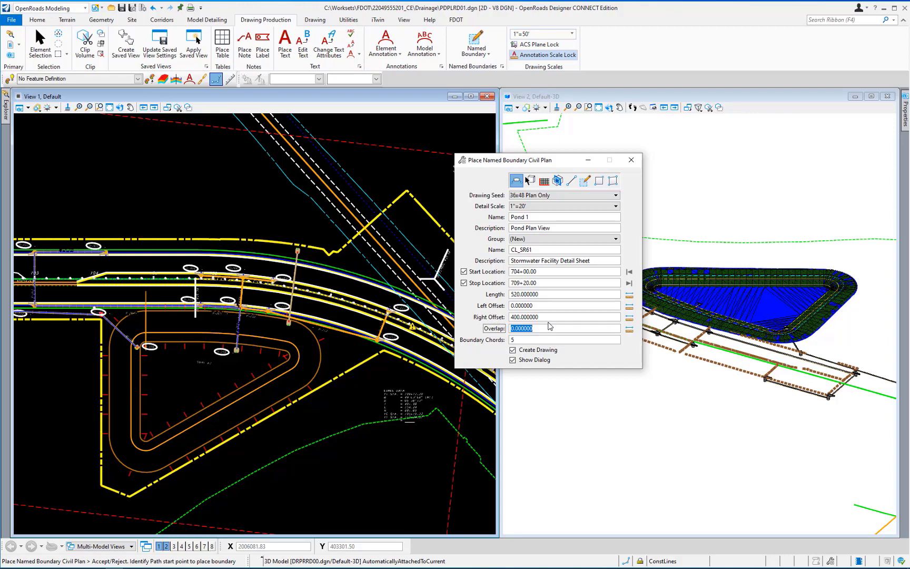
Place the Pond 1 named boundary along CL_SR61, accepting its locked start and end points and keeping Create Drawing enabled.
key(Tab)
key(Tab)
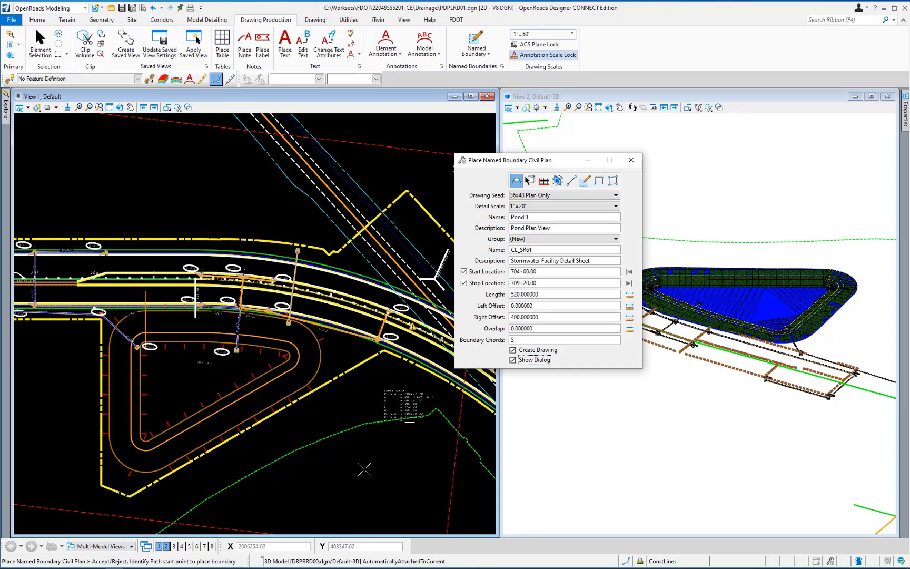
click(364, 469)
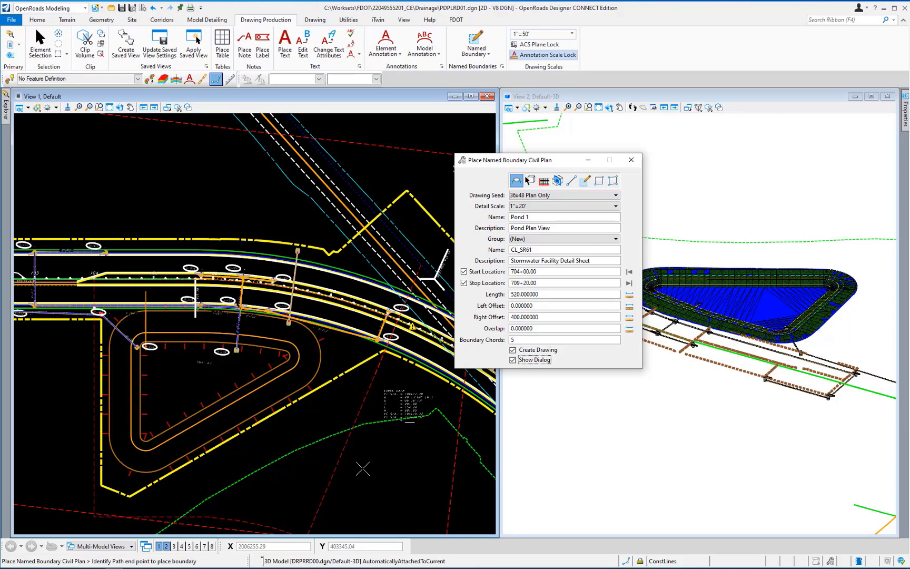
click(363, 468)
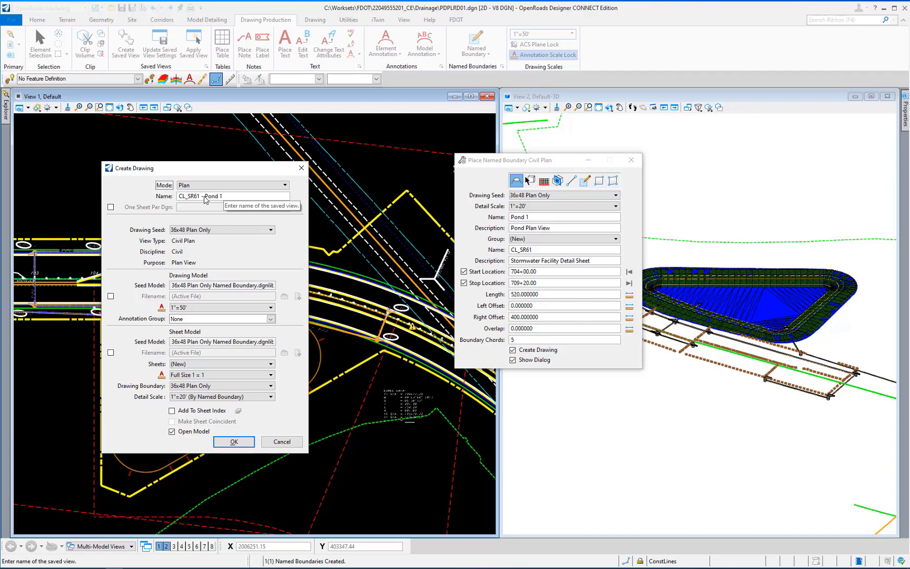
Name the drawing Pond 1 and create its drawing and sheet models, opening the new sheet.
click(207, 198)
drag(208, 197, 177, 197)
key(BackSpace)
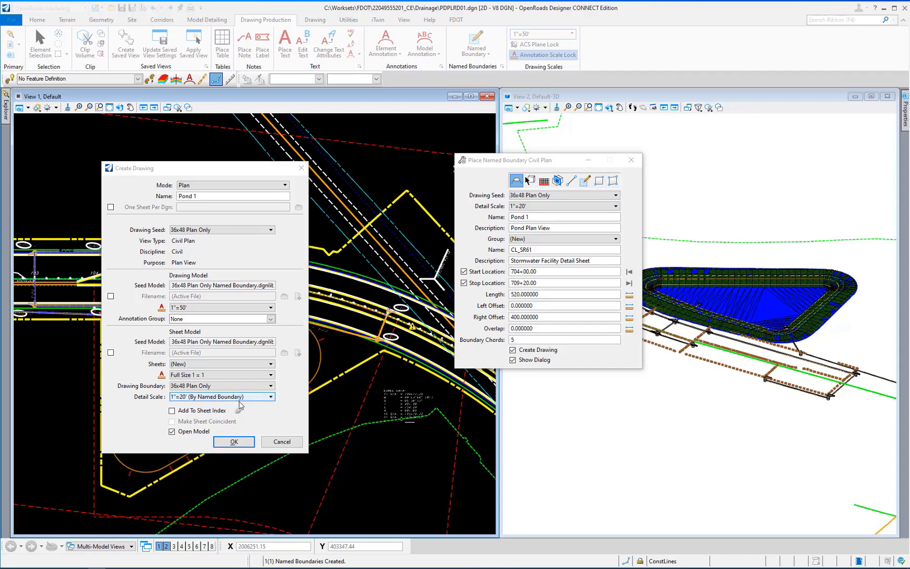
click(235, 442)
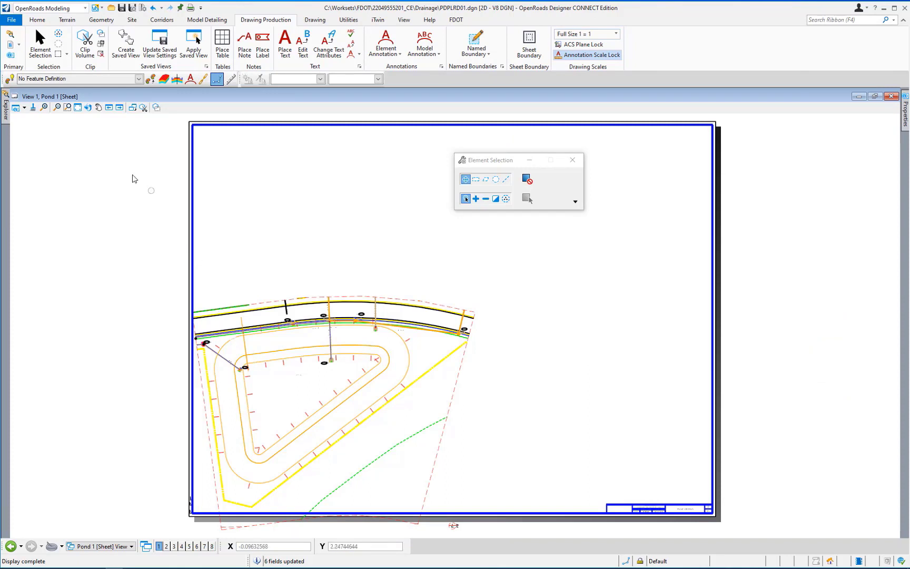
Move the Pond 1 reference up so the pond plan sits in the upper-left part of the sheet border.
click(37, 20)
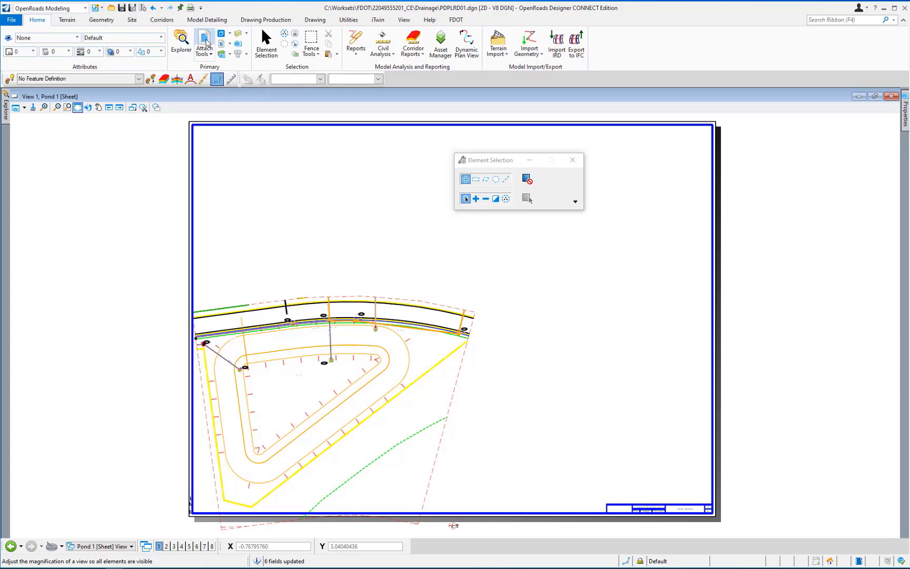
click(206, 41)
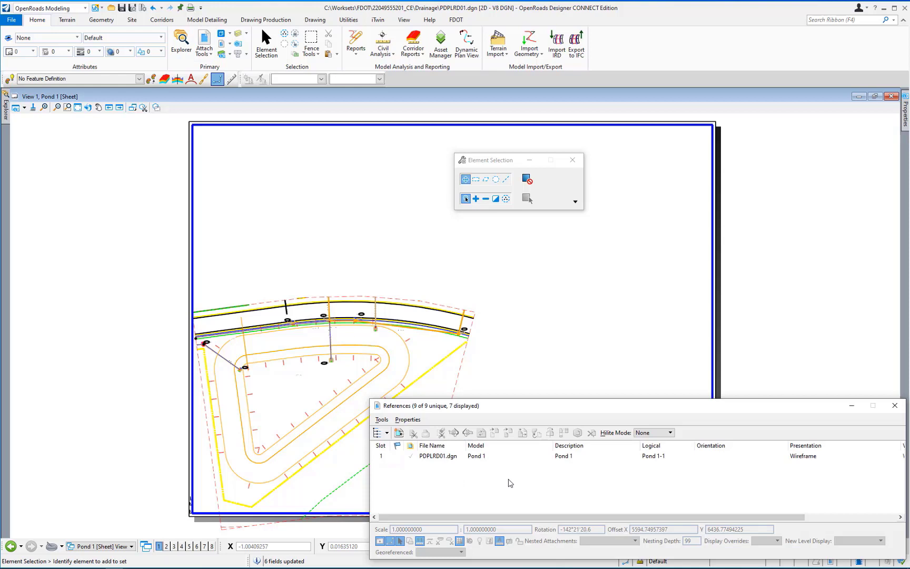
click(497, 457)
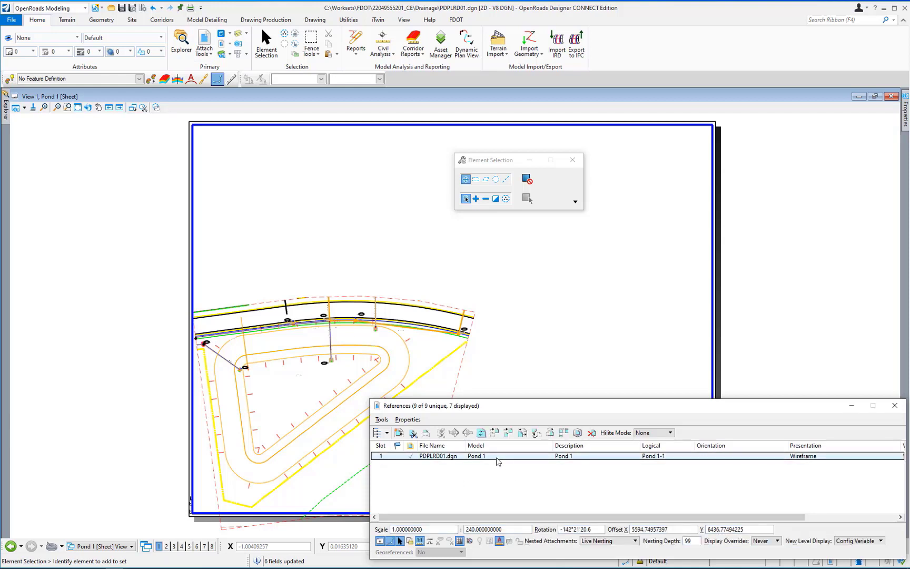
right_click(498, 462)
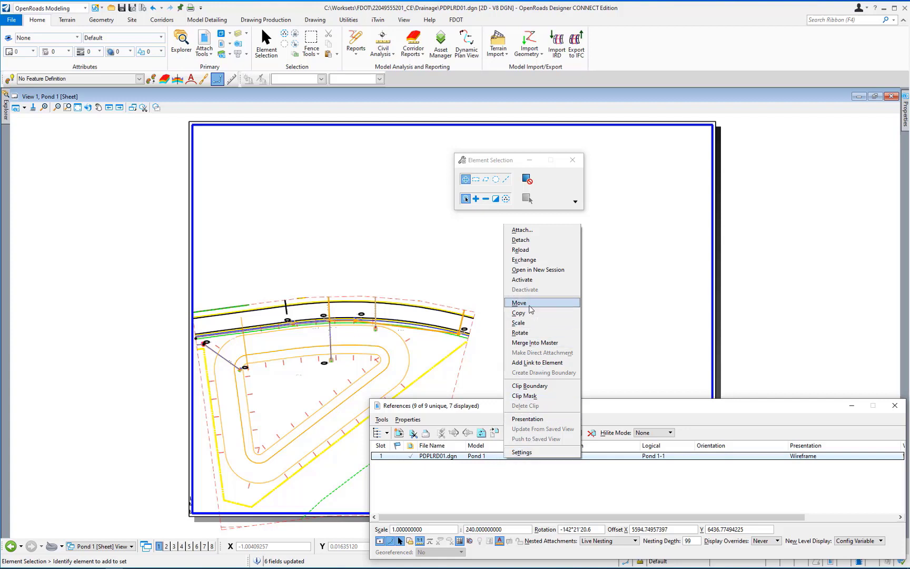
click(531, 310)
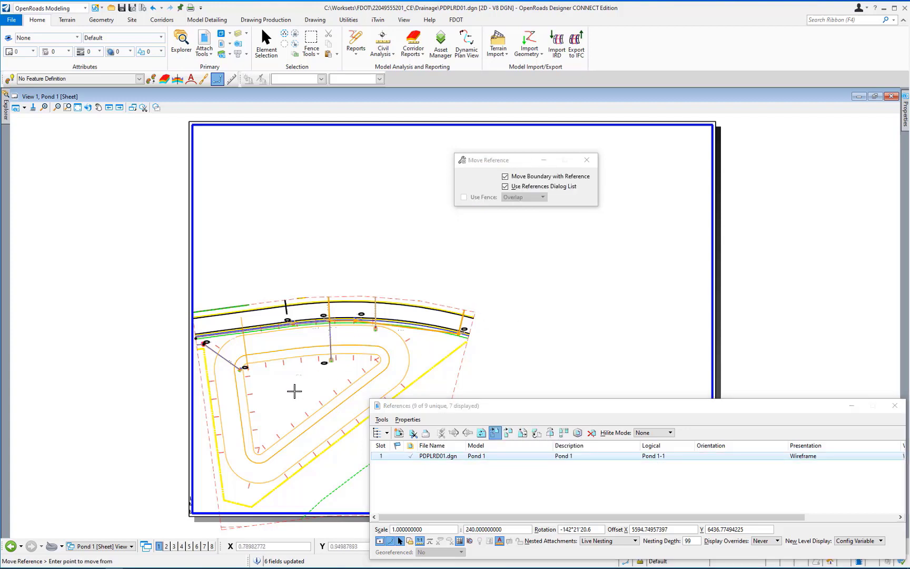
click(295, 390)
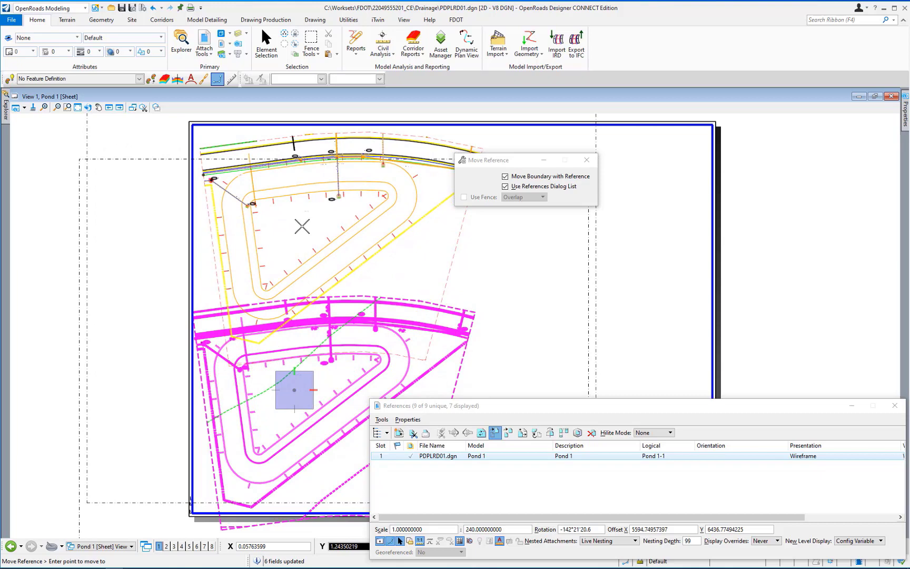
click(302, 225)
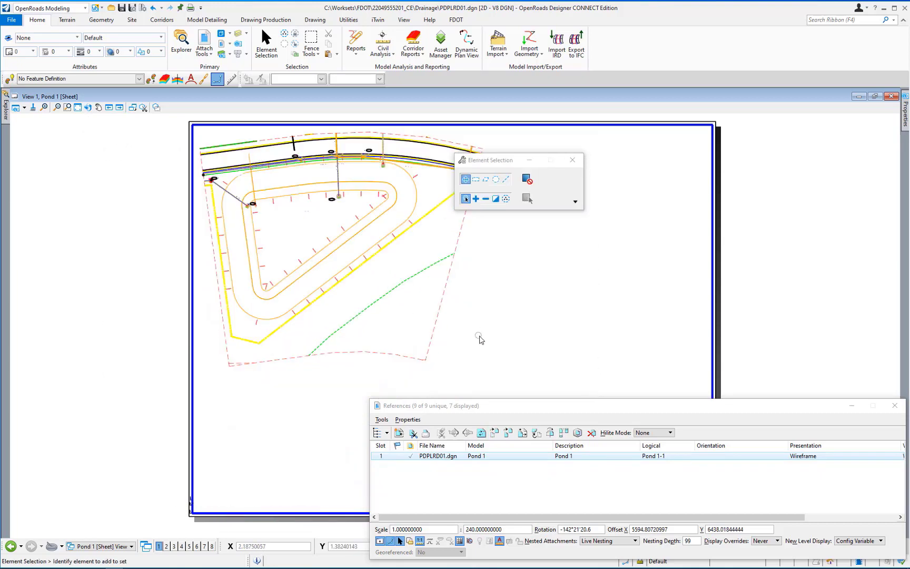
click(894, 405)
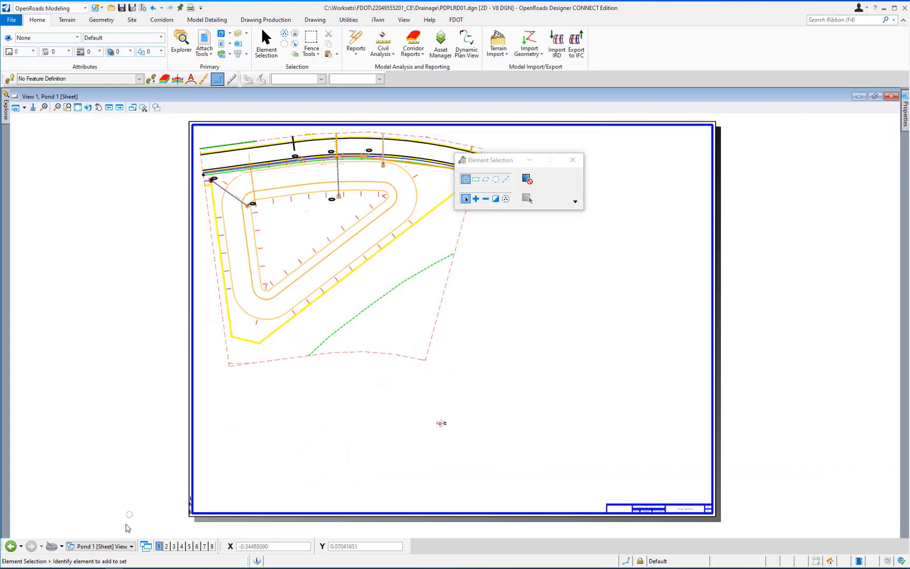
Return to the Multi-Model Views of the design model and switch to the Drawing workflow.
click(132, 546)
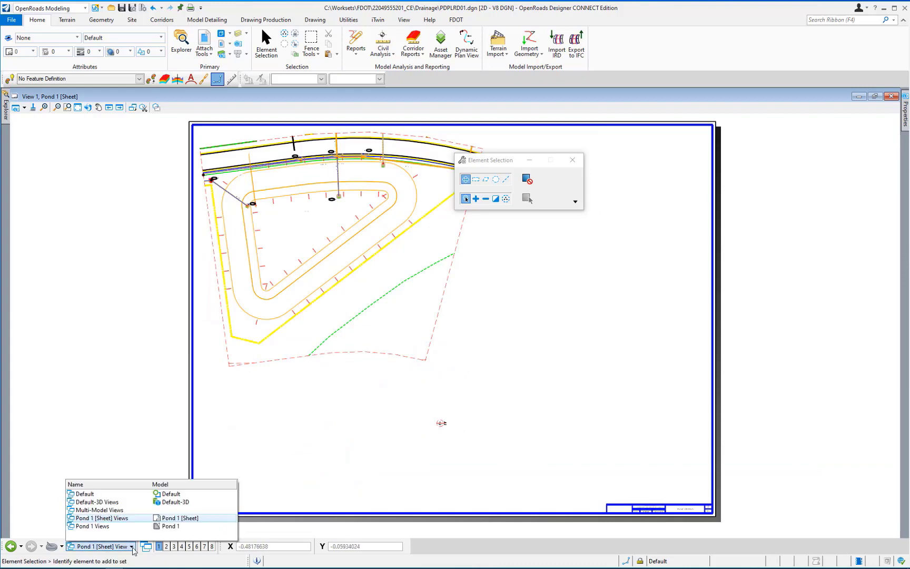
click(120, 511)
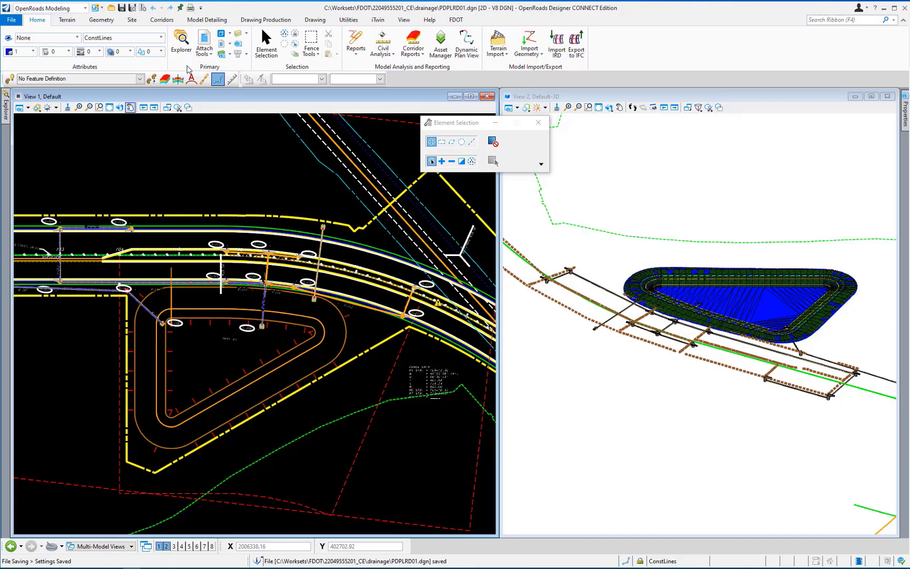
click(85, 8)
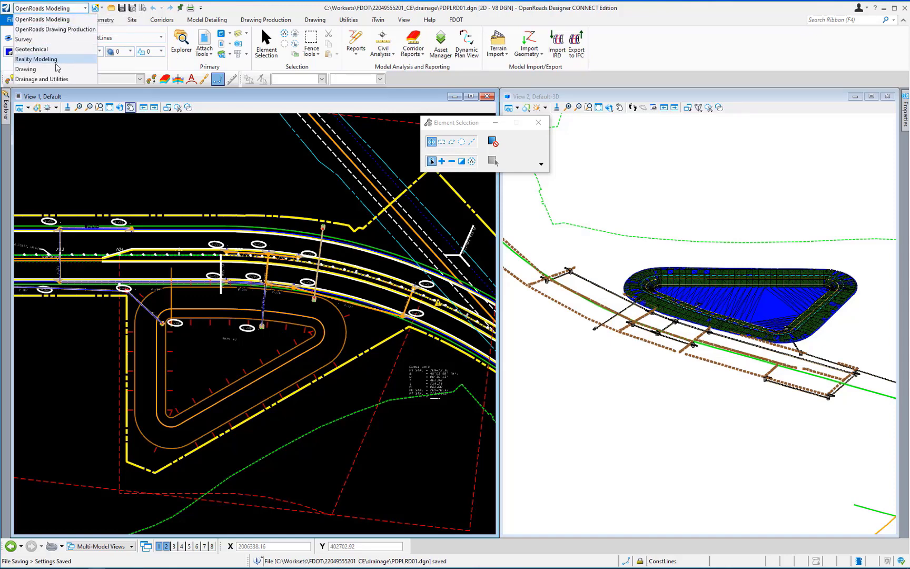
click(56, 70)
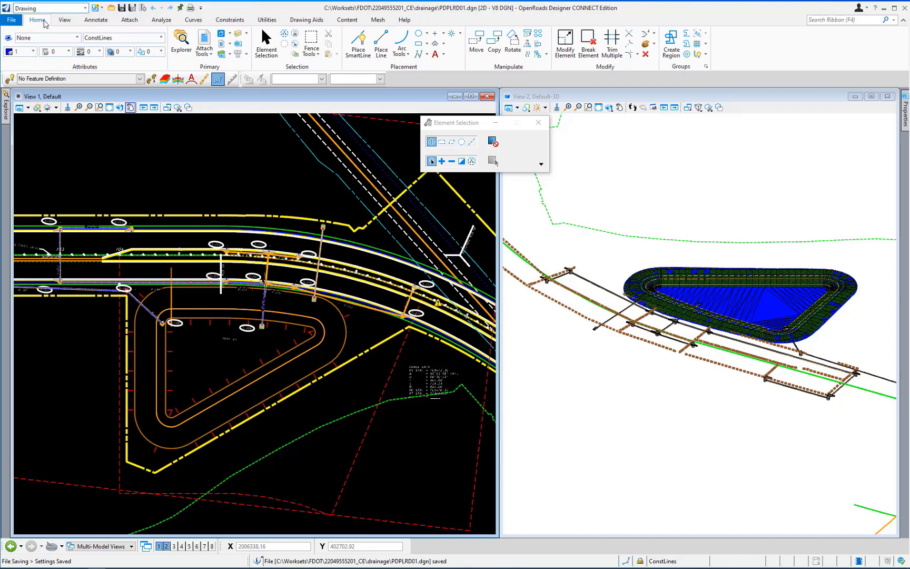
Set the active level to PatternLines1_dp and draw a line about 55 long southwest from the pond's center point.
click(162, 38)
click(134, 191)
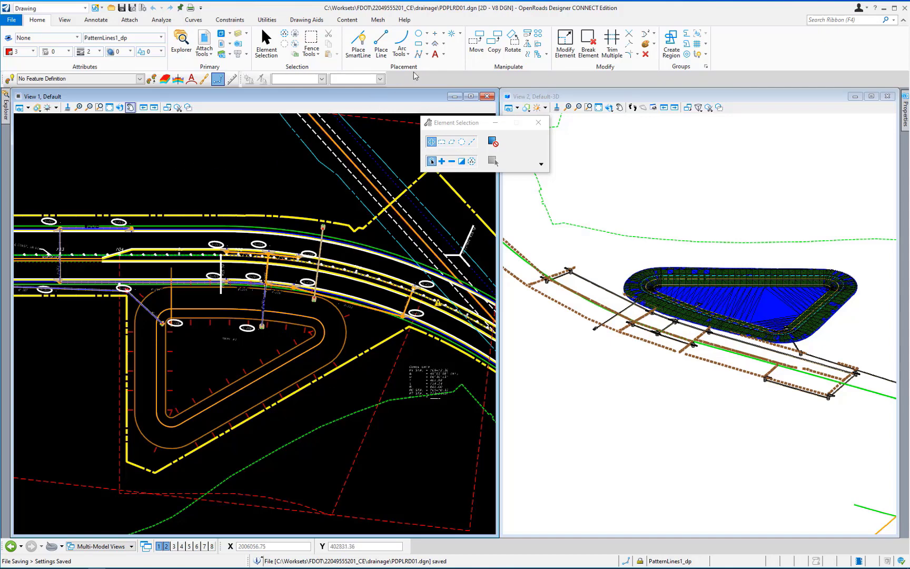
click(381, 41)
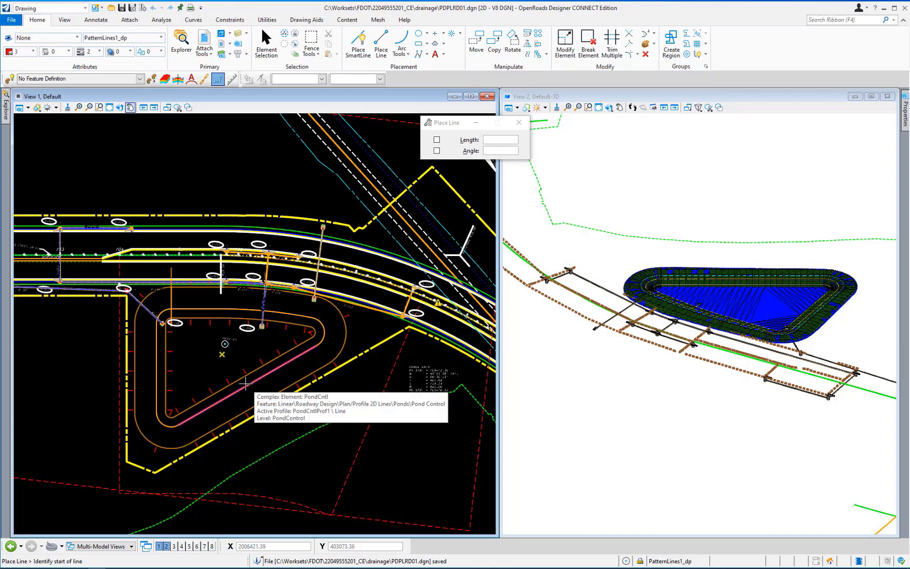
click(245, 385)
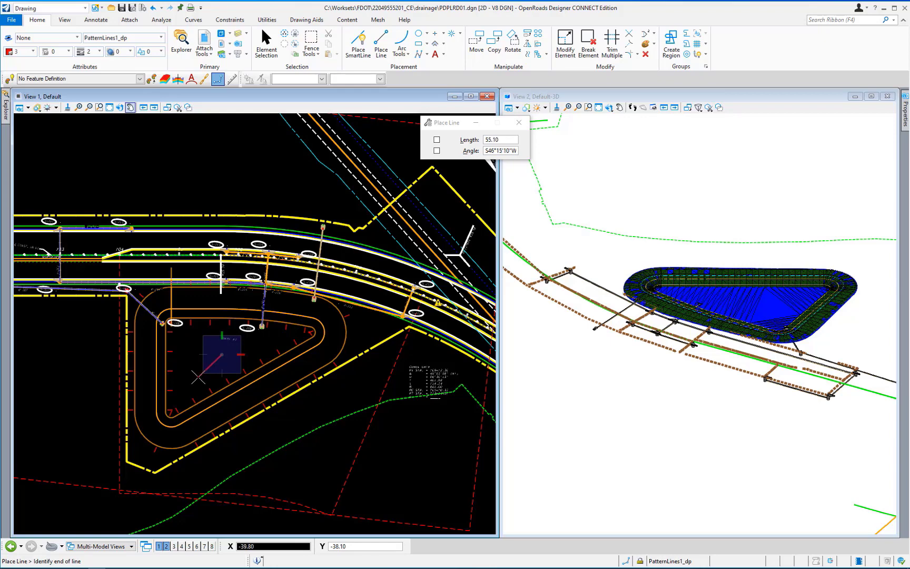
click(198, 376)
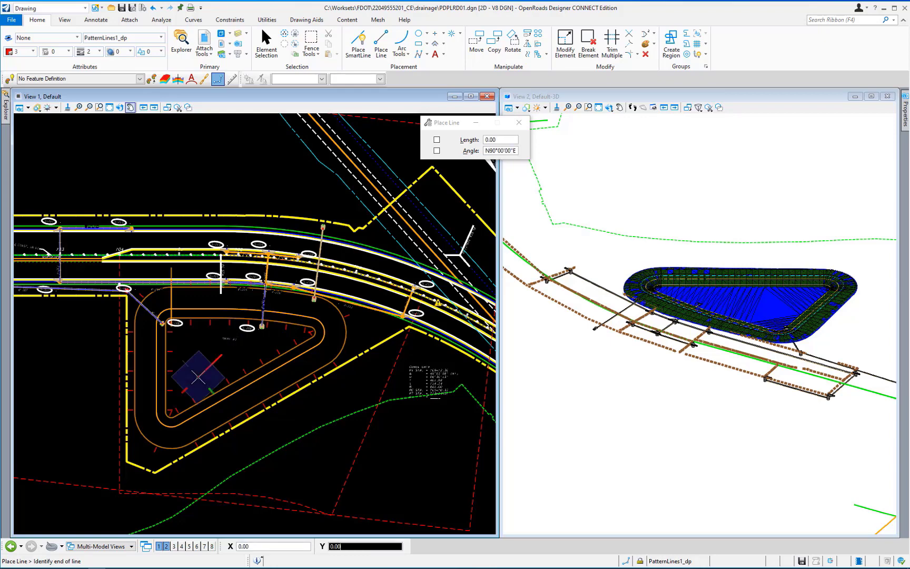
right_click(199, 377)
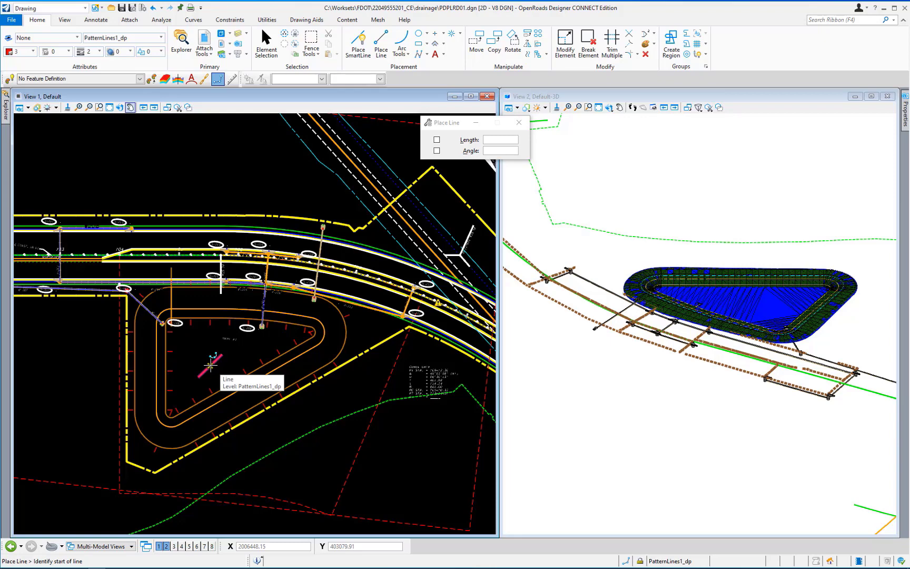
Draw a line about 117 long due north from the pond's center to the green line beside structure S-205.
click(222, 355)
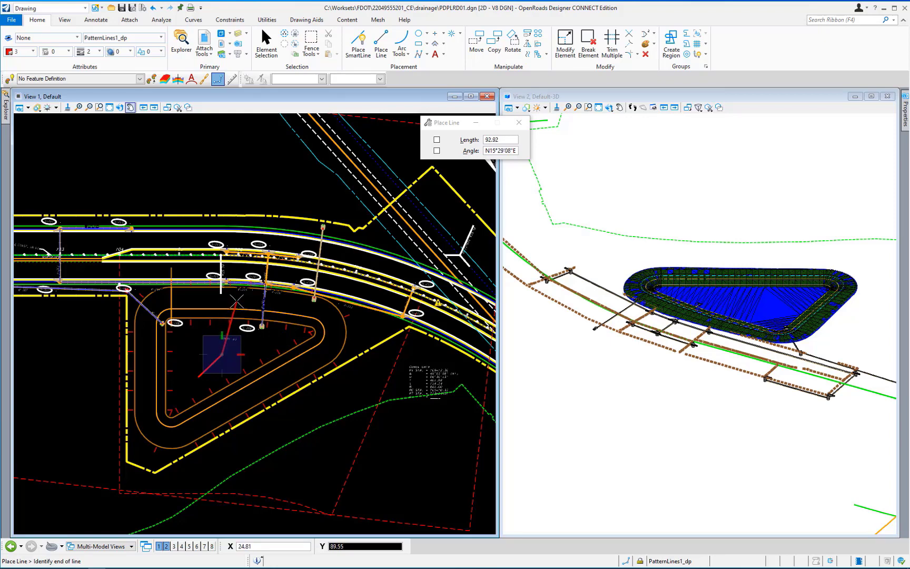
key(Return)
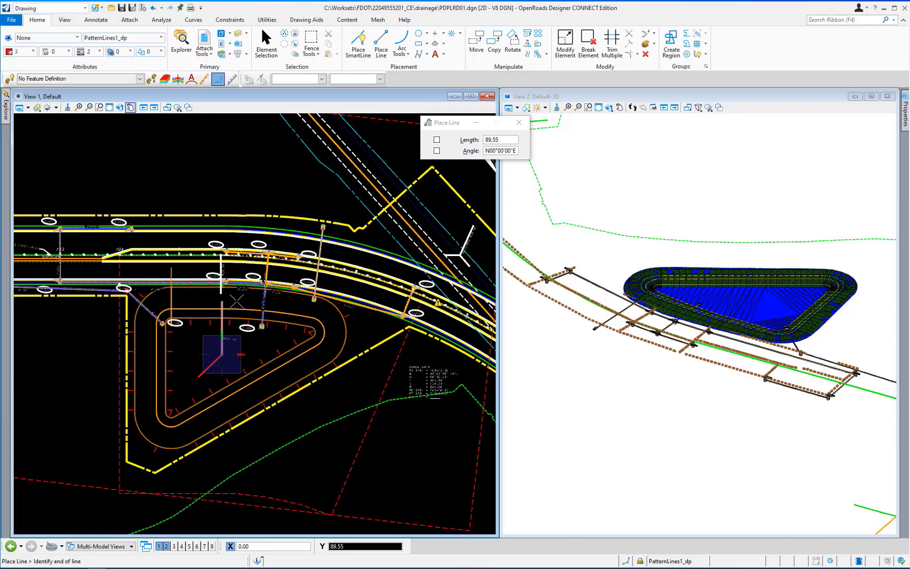
scroll(236, 301, up, 3)
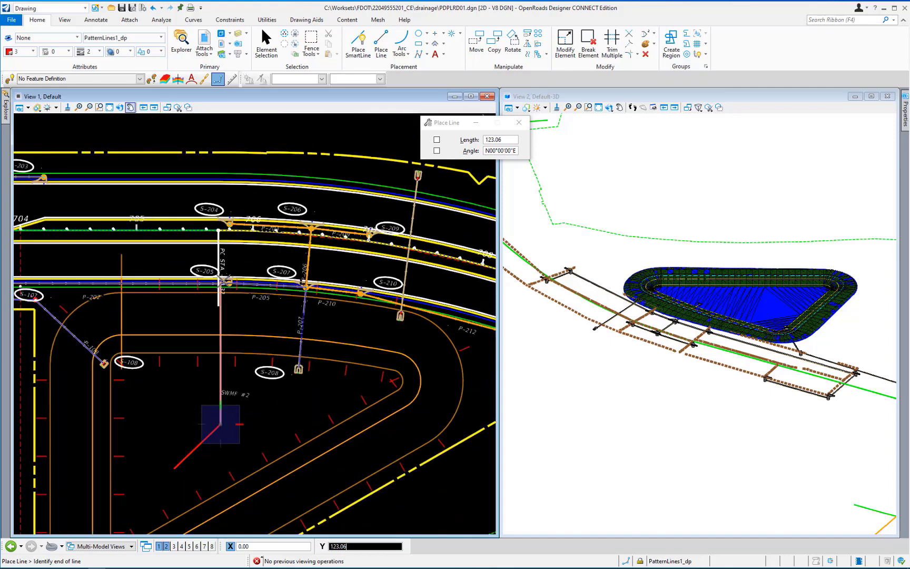
scroll(224, 282, up, 5)
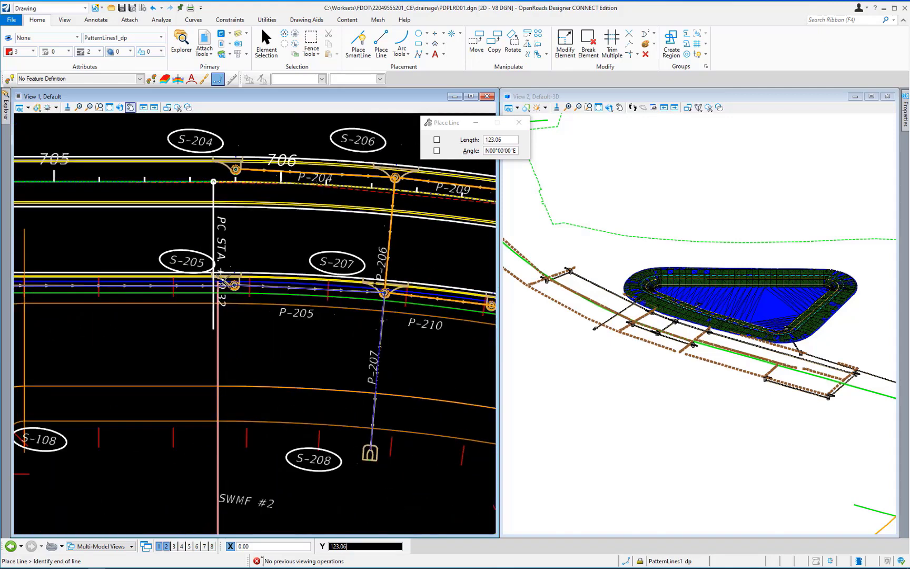
scroll(223, 283, up, 2)
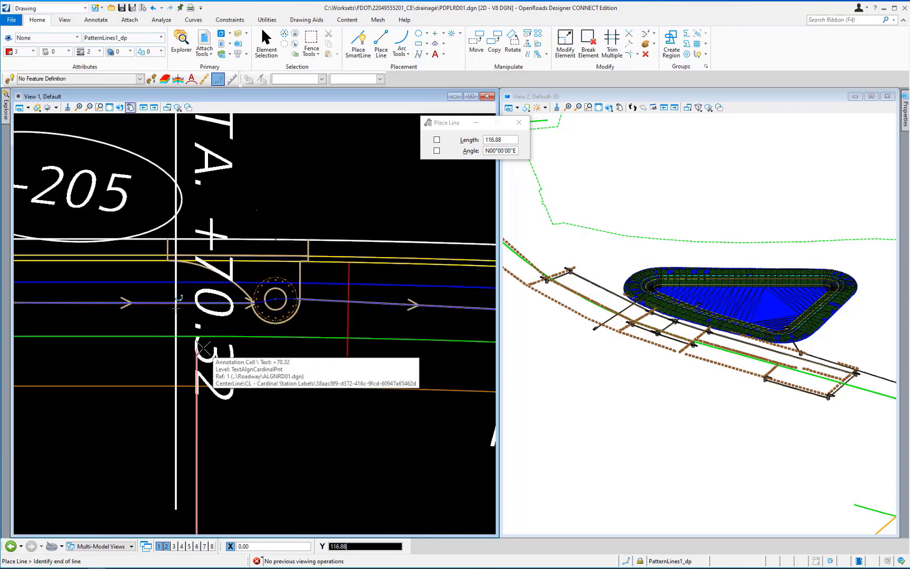
click(250, 347)
right_click(267, 364)
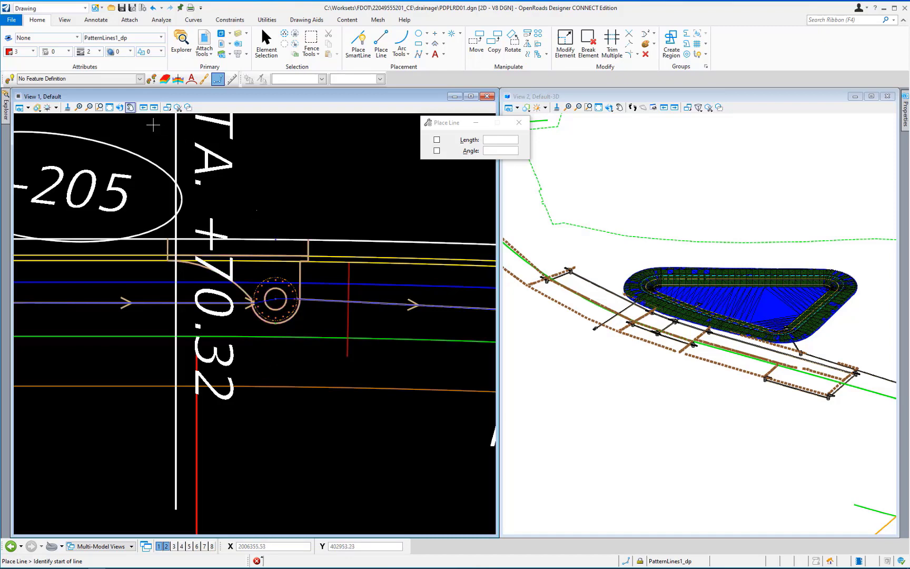
Draw a line from the pond's center perpendicular to the diagonal yellow right-of-way line southeast of the pond, using the Perpendicular snap.
click(144, 108)
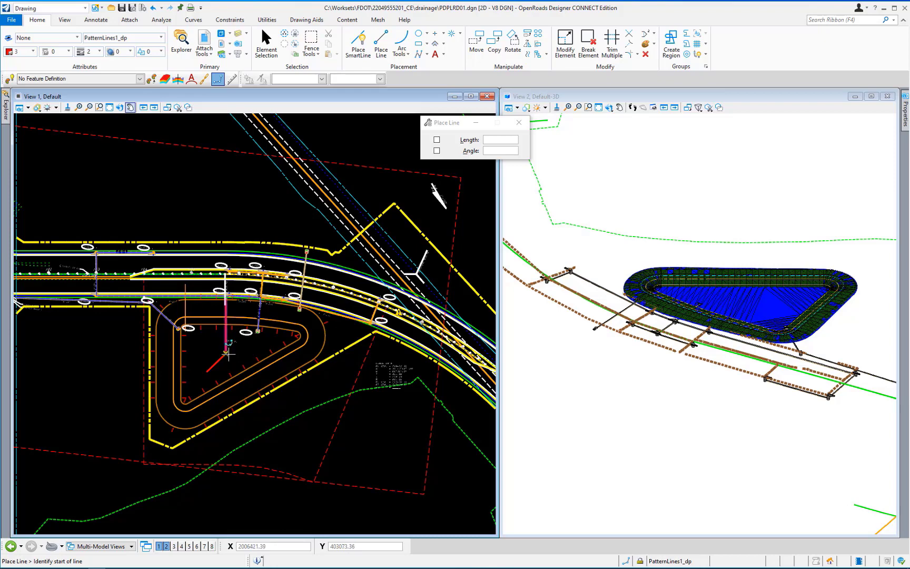
click(226, 354)
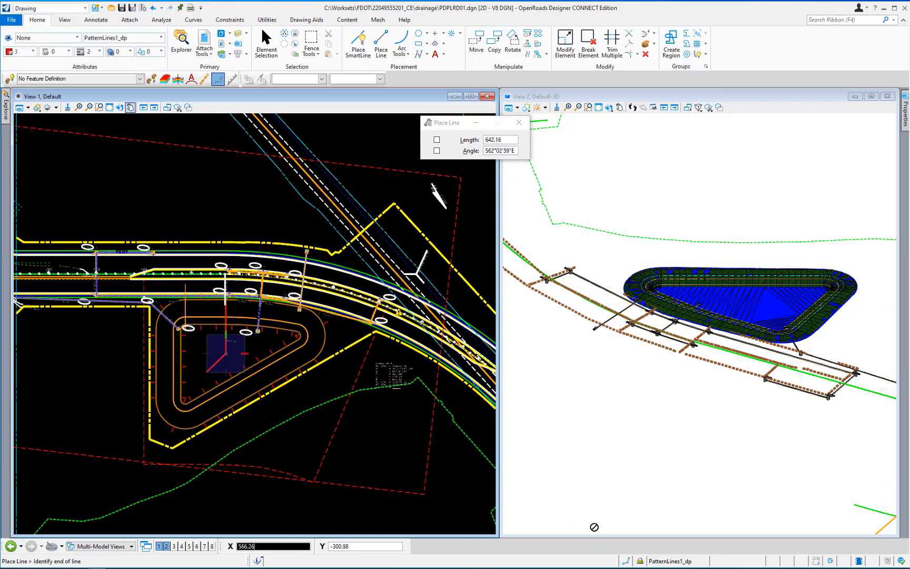
click(628, 563)
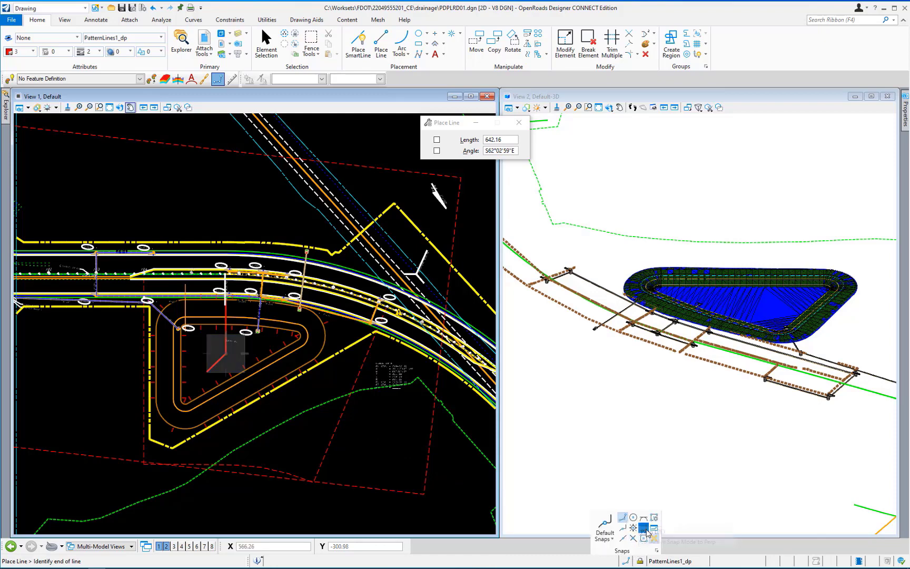
click(647, 534)
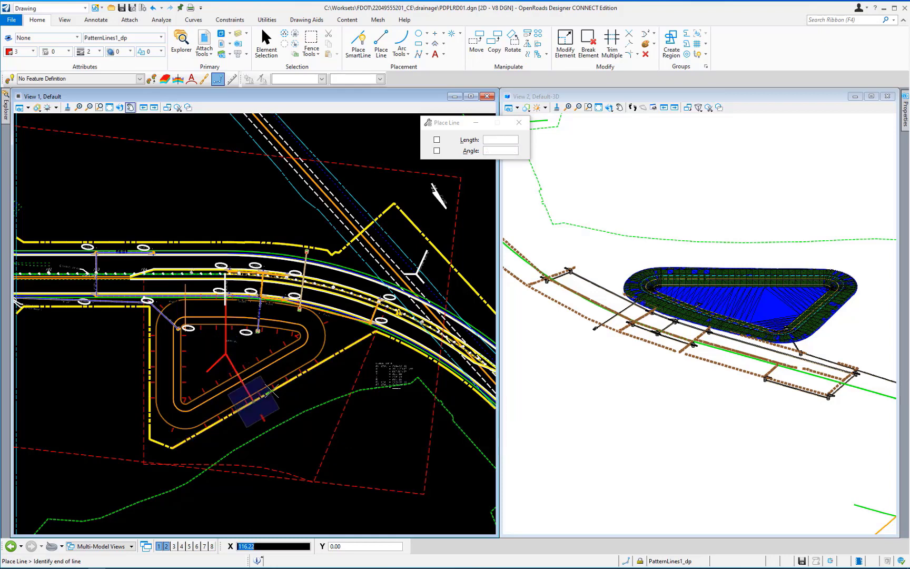
click(255, 399)
right_click(282, 403)
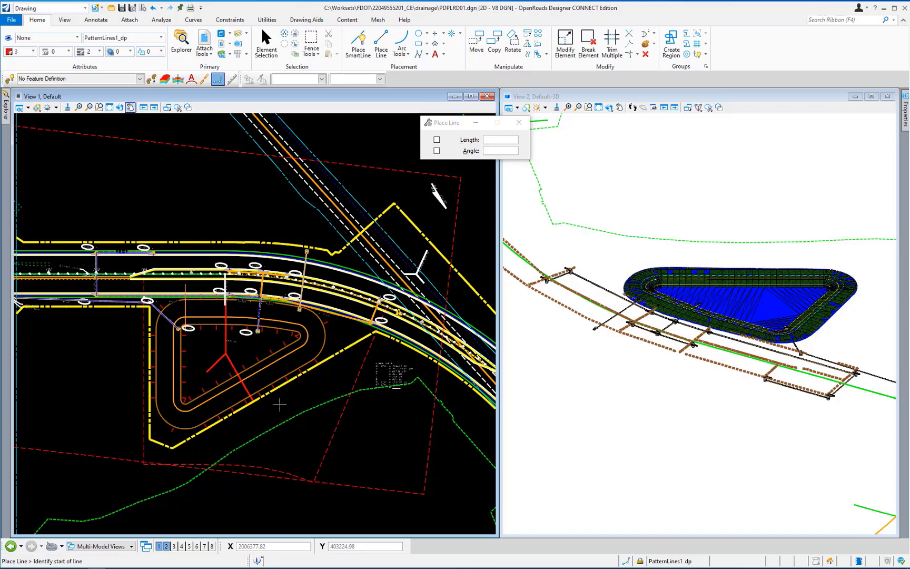
Draw a line about 164 long due west from the pond's center to just past the western right-of-way line.
click(226, 354)
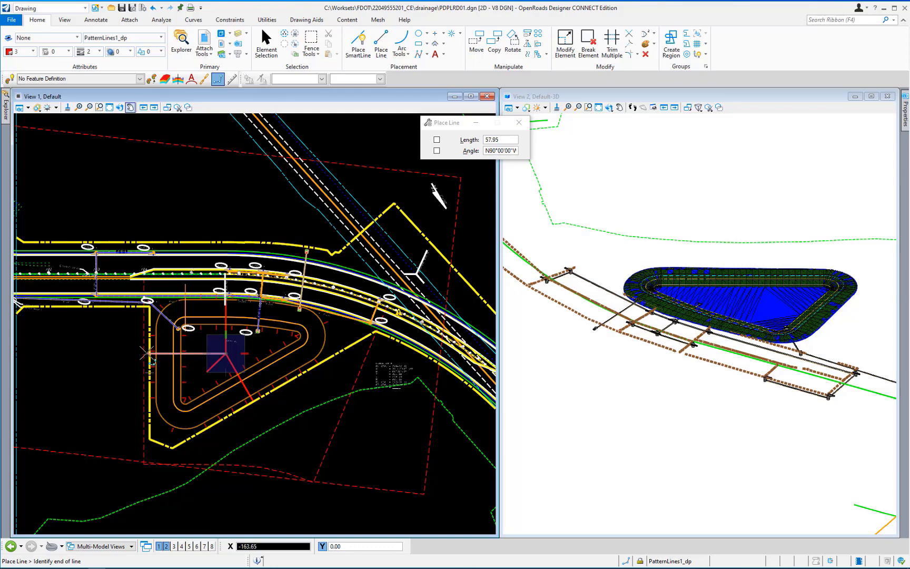
click(145, 353)
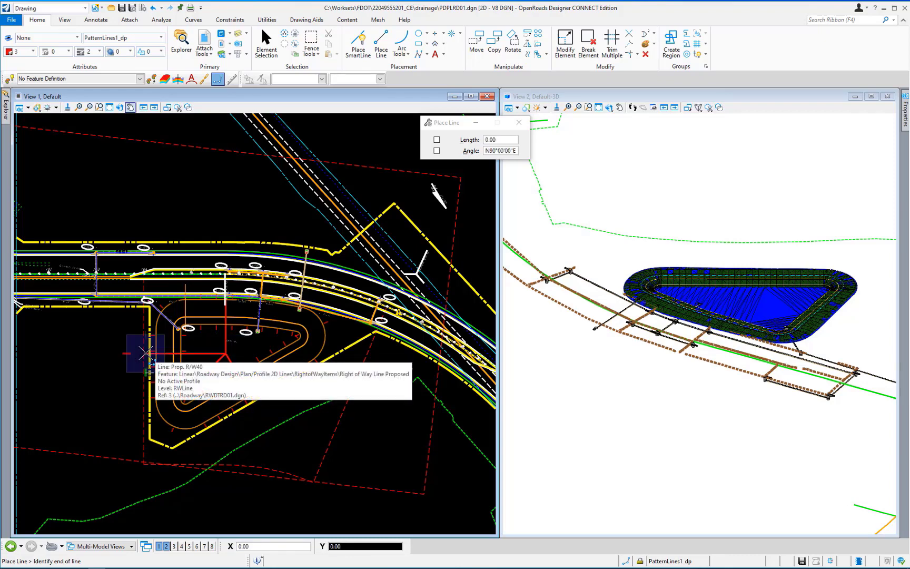
Draw a line from the pond's center through the pond's eastern tip to beyond the outer pond contour, with the drawing axes rotated along it.
right_click(138, 363)
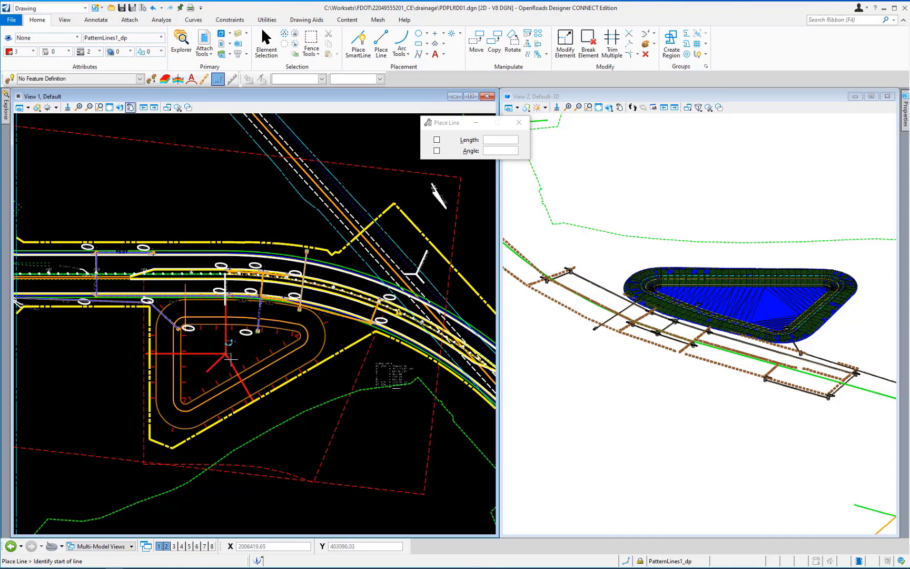
click(226, 354)
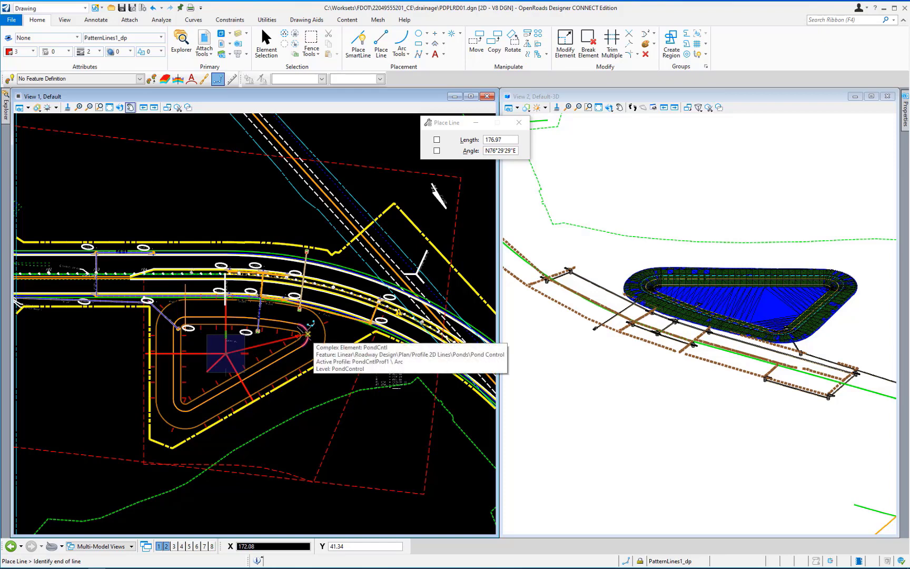
key(r)
key(q)
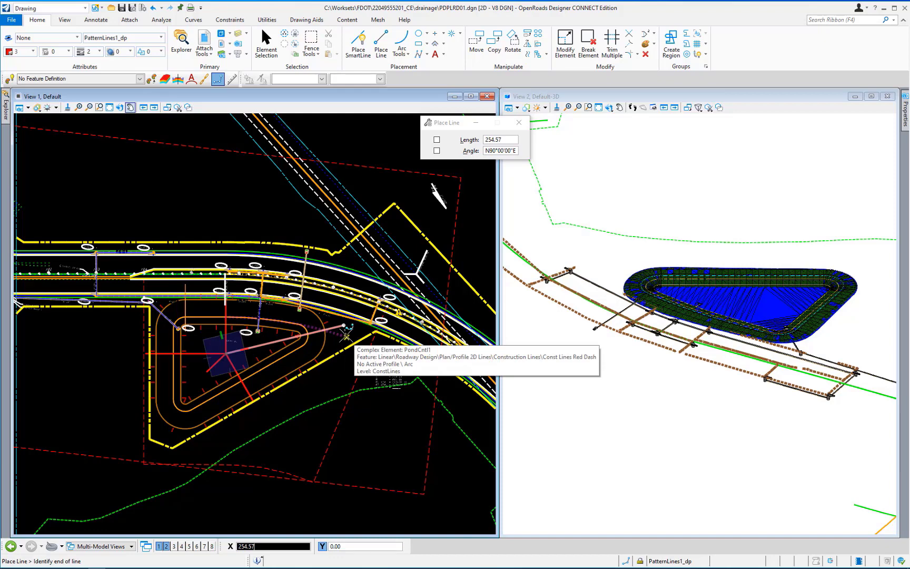
click(347, 335)
right_click(348, 343)
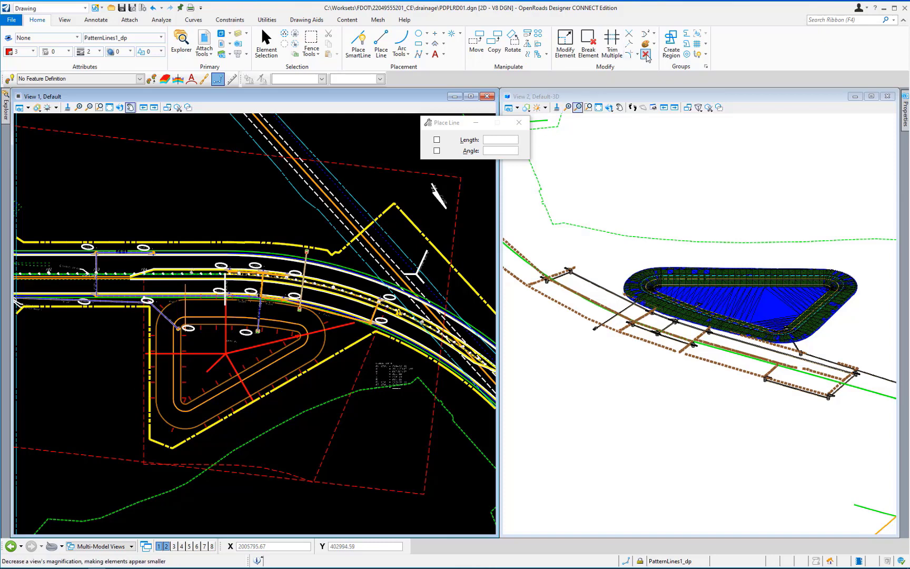
Extend the southeast pattern line past the diagonal right-of-way line by a fixed distance of 10 from its end.
click(646, 54)
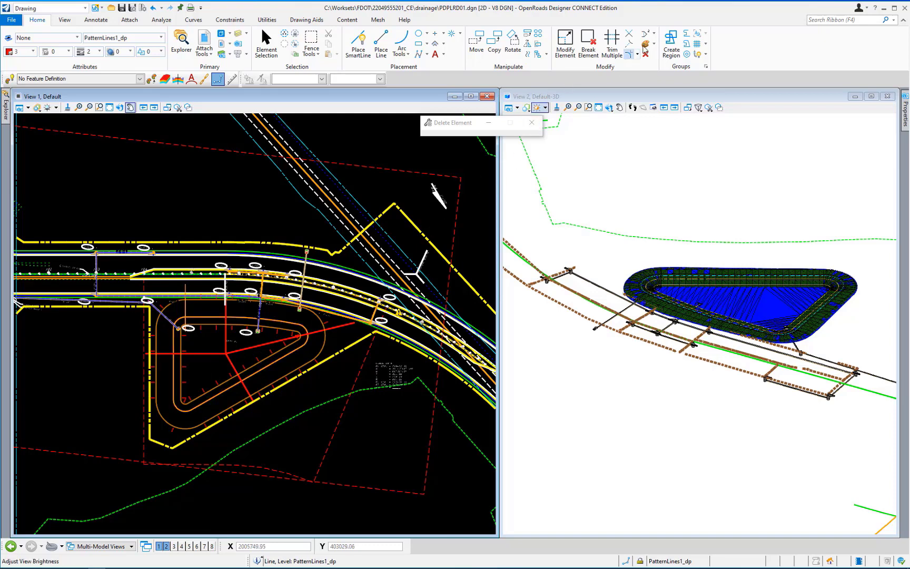
click(648, 33)
click(661, 70)
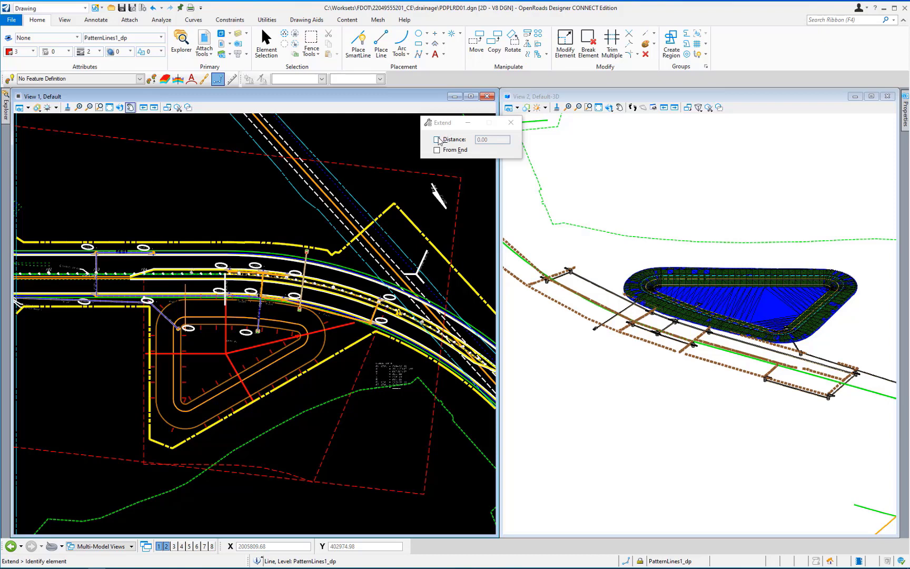
click(437, 139)
click(446, 152)
click(488, 140)
text(10)
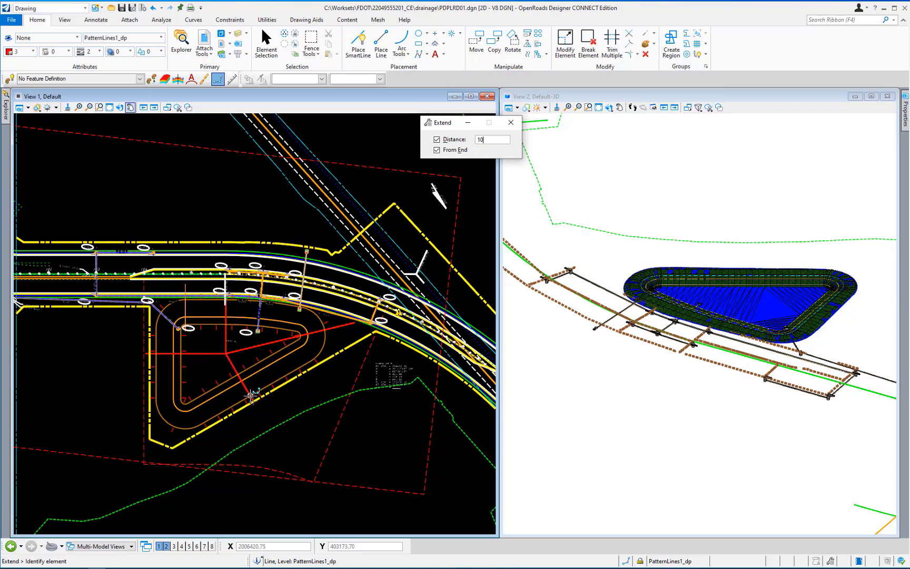
click(258, 404)
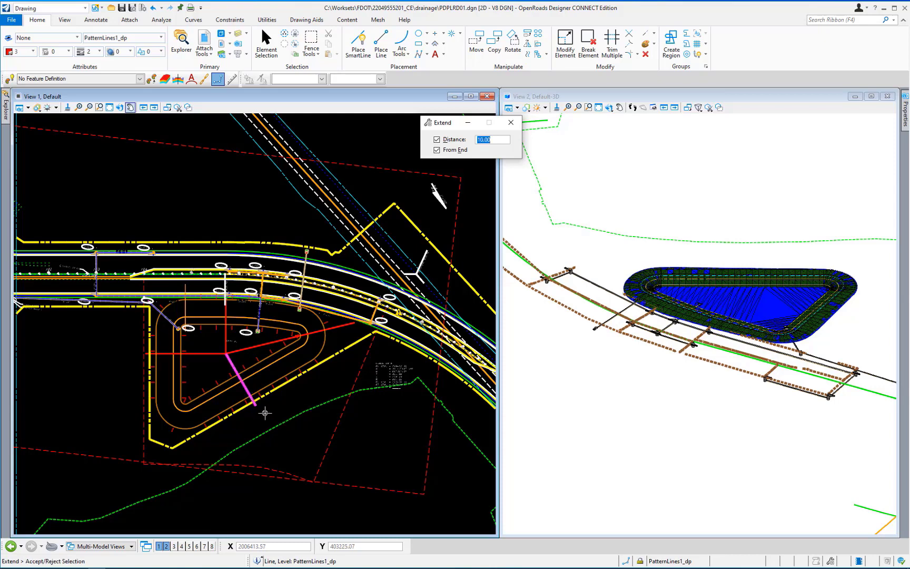
click(266, 410)
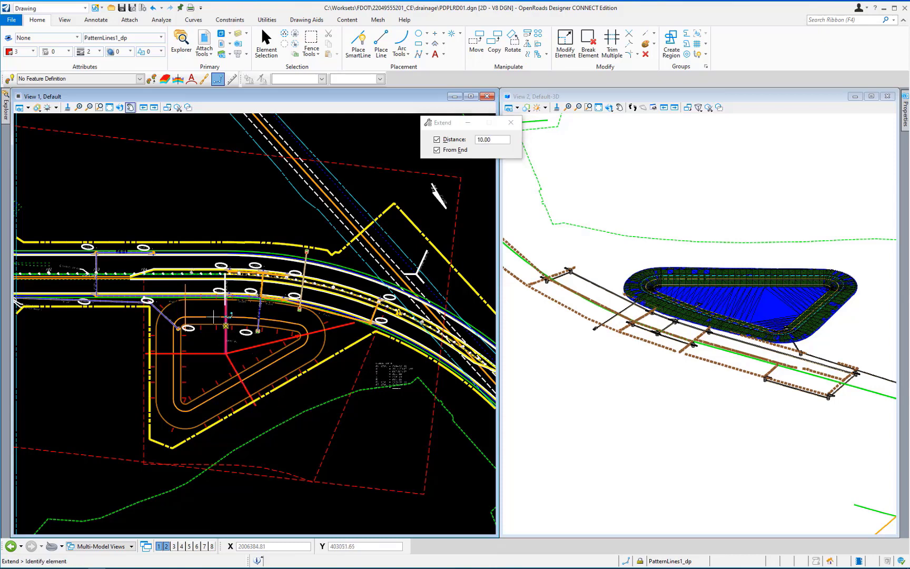
Start a two-point civil cross section named boundary in the OpenRoads Modeling workflow with the 11x17 Cross Section Detail drawing seed.
click(85, 7)
click(72, 20)
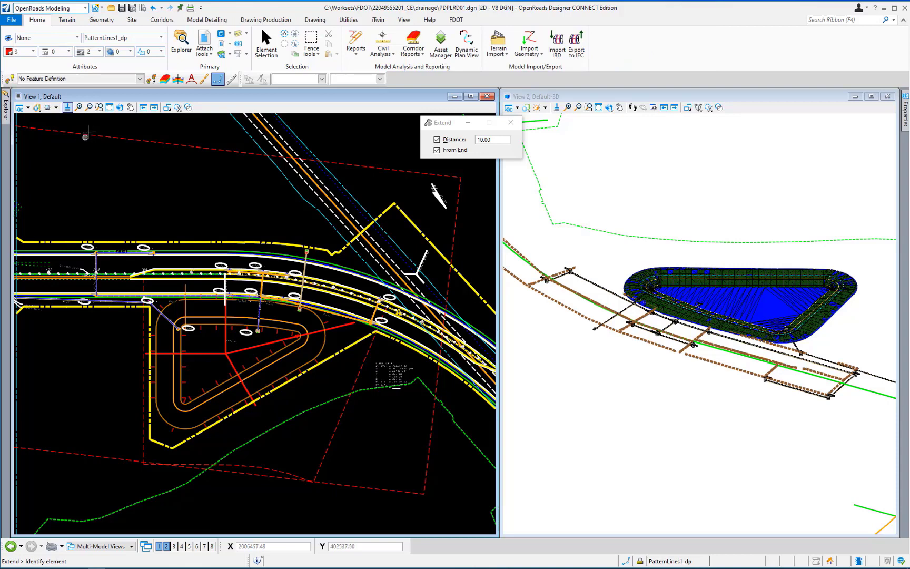
click(266, 20)
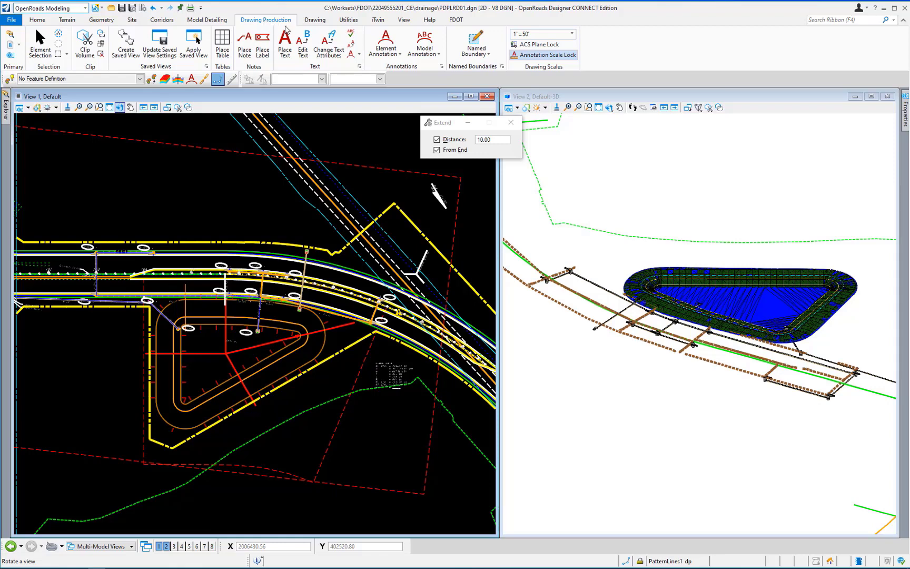
click(488, 55)
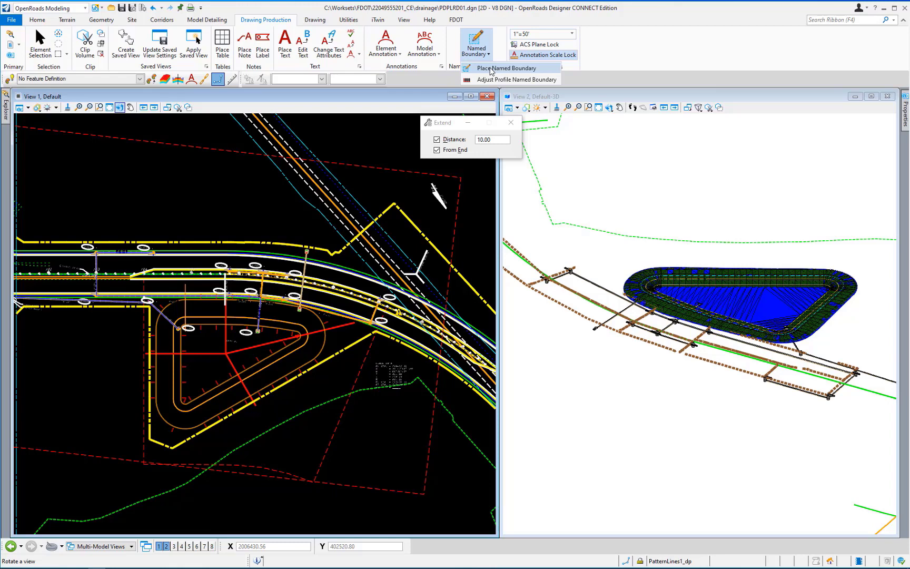
click(490, 69)
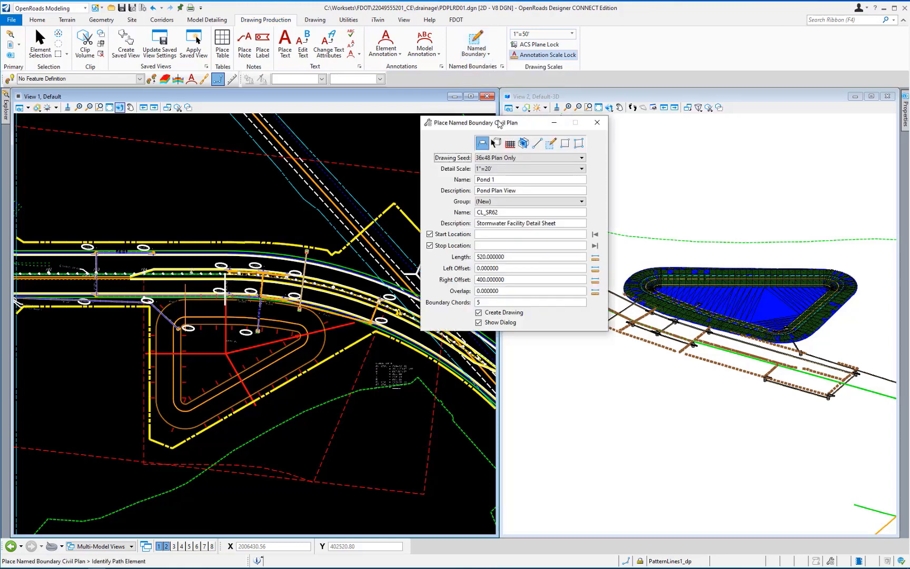
drag(500, 121, 503, 159)
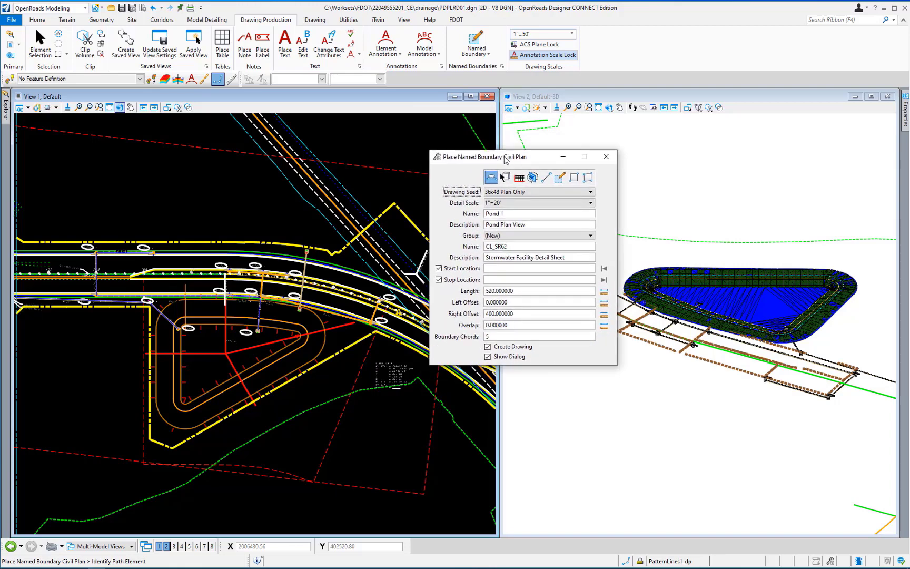
click(546, 179)
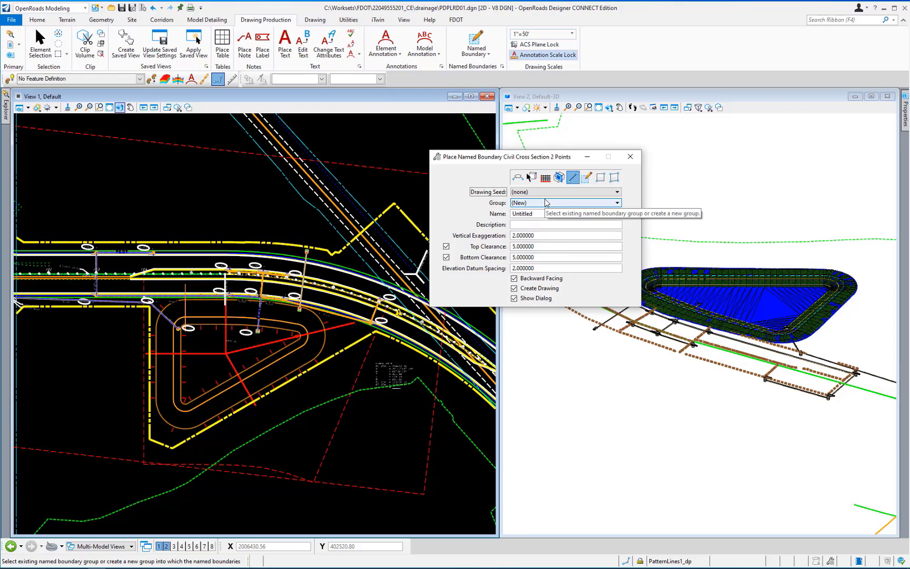
click(548, 192)
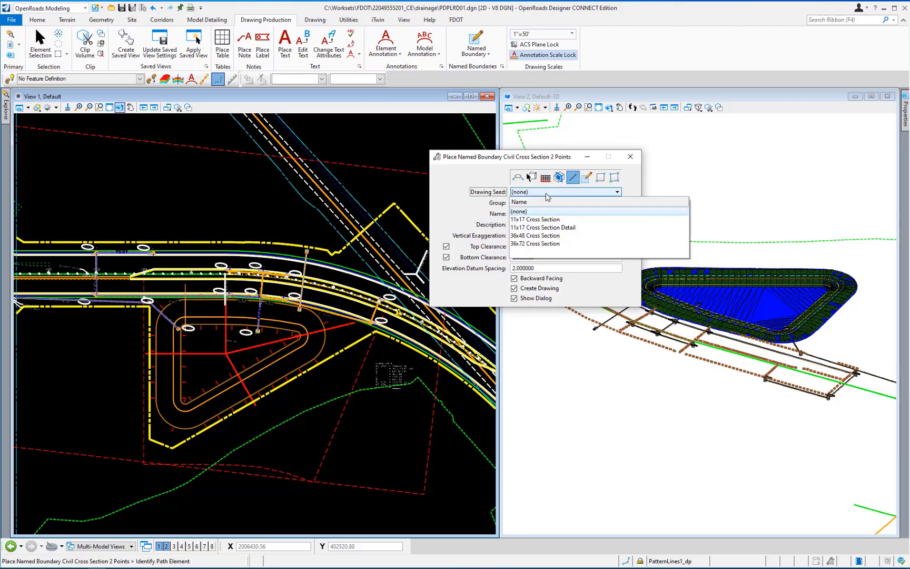
click(574, 228)
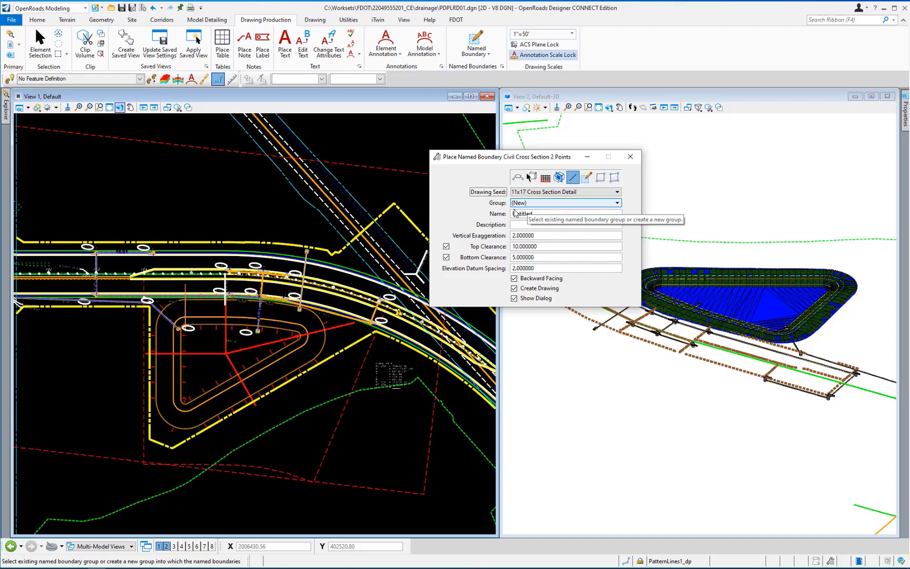
Name the boundary Section A-, describe it as Pond Cross Section, set top clearance to 5 and disable backward facing.
click(224, 333)
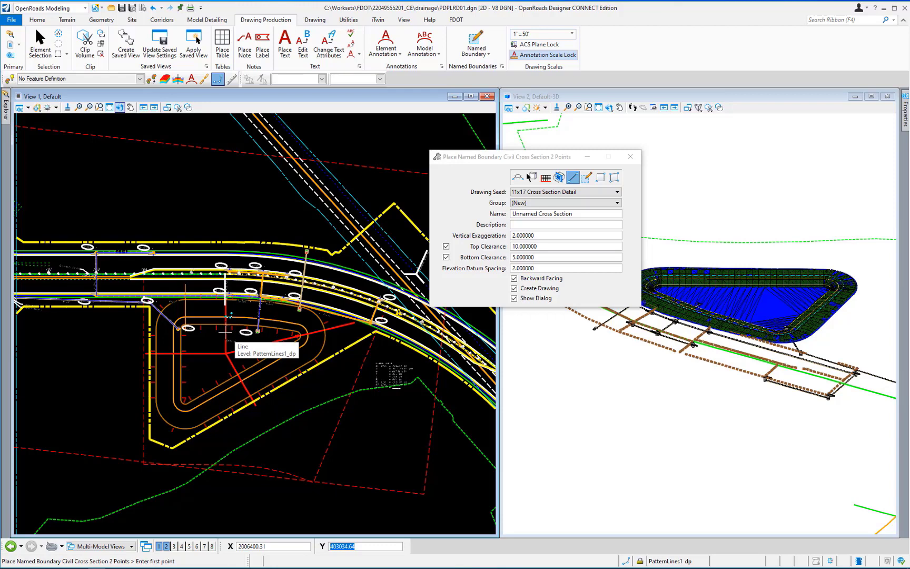
text(Pond Cross Section)
key(shift+Tab)
text(Section A-)
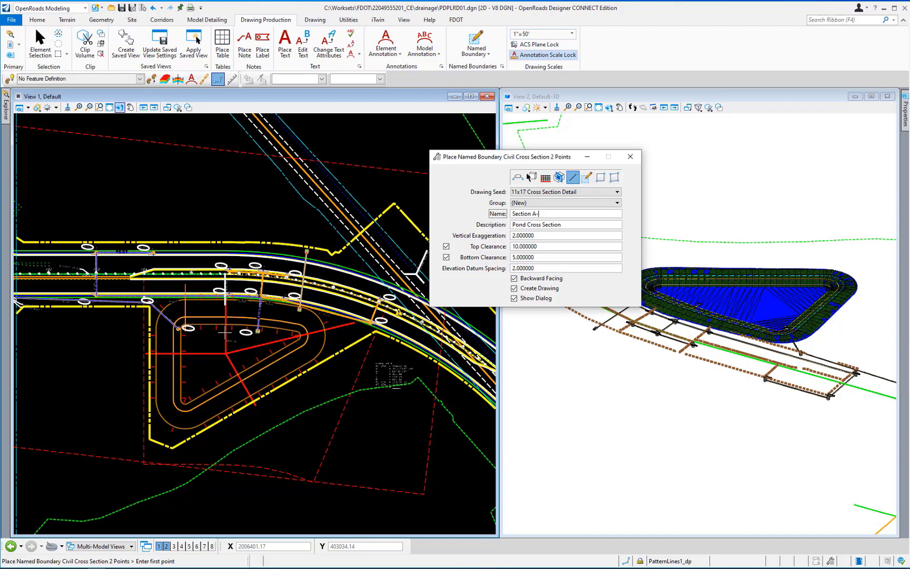
triple_click(566, 246)
text(5)
click(515, 278)
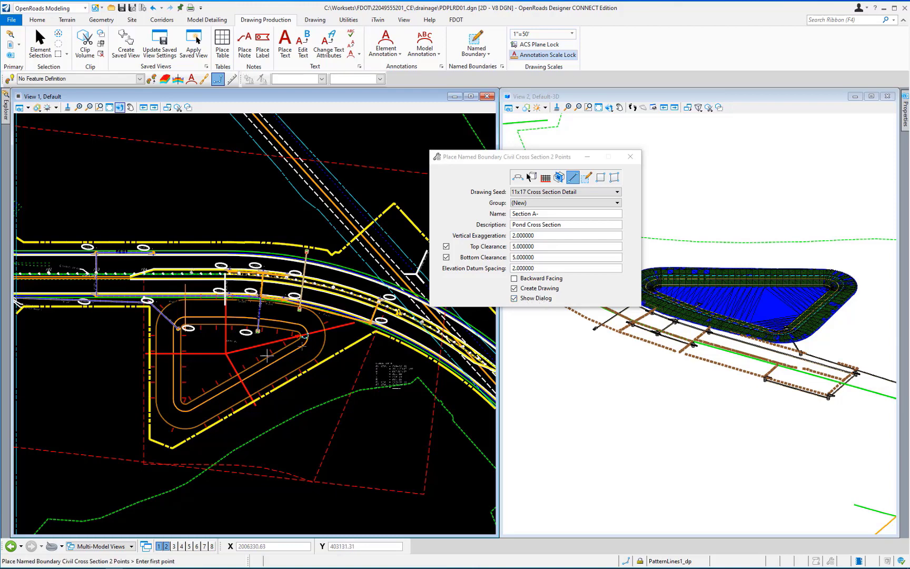
Place the cross section boundary along the north pattern line, from its northern end to the pond's center.
click(226, 353)
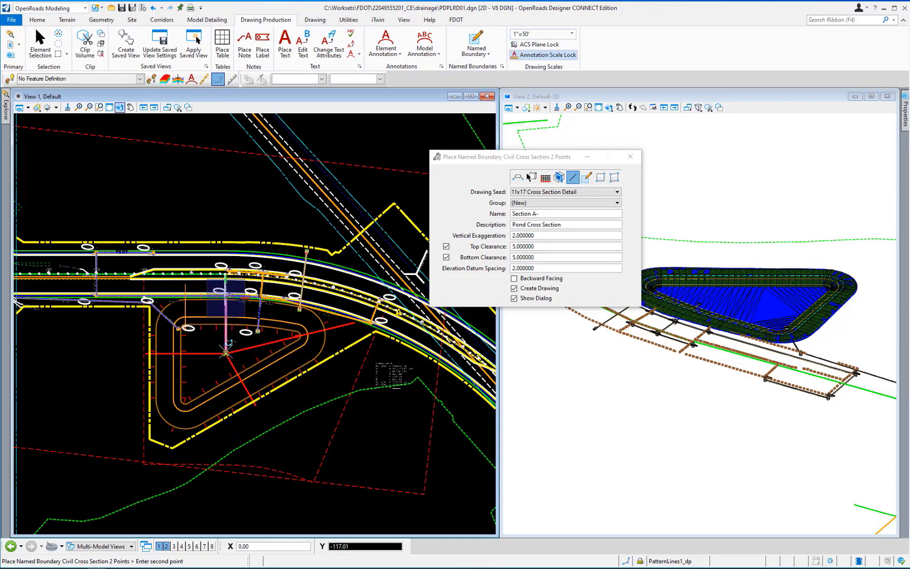
click(226, 351)
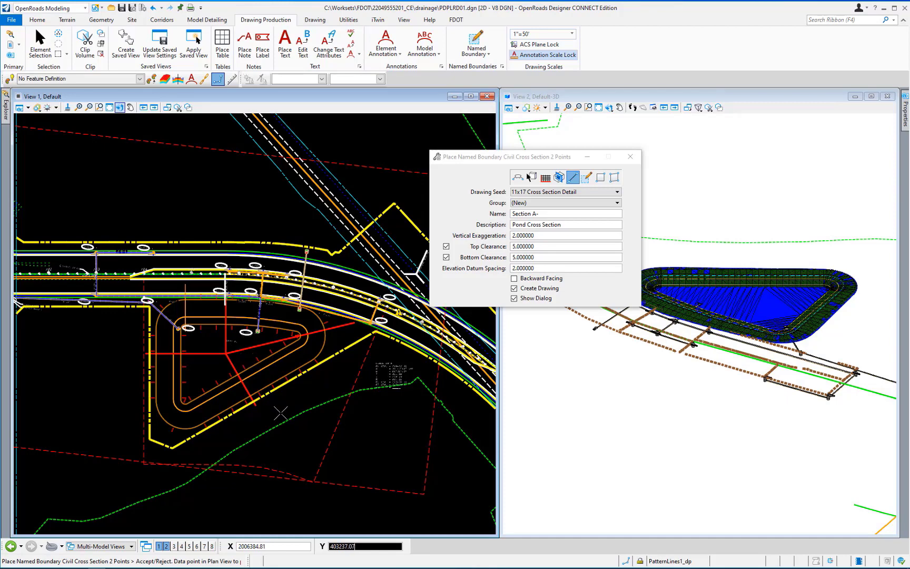
click(309, 393)
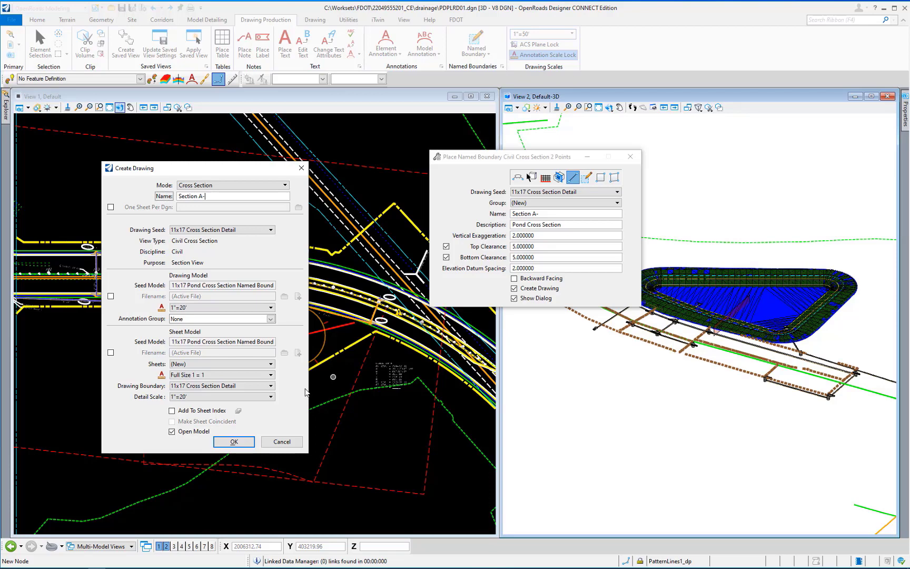
Create the Section A- drawing on the existing Pond 1 sheet with a new drawing boundary.
click(212, 365)
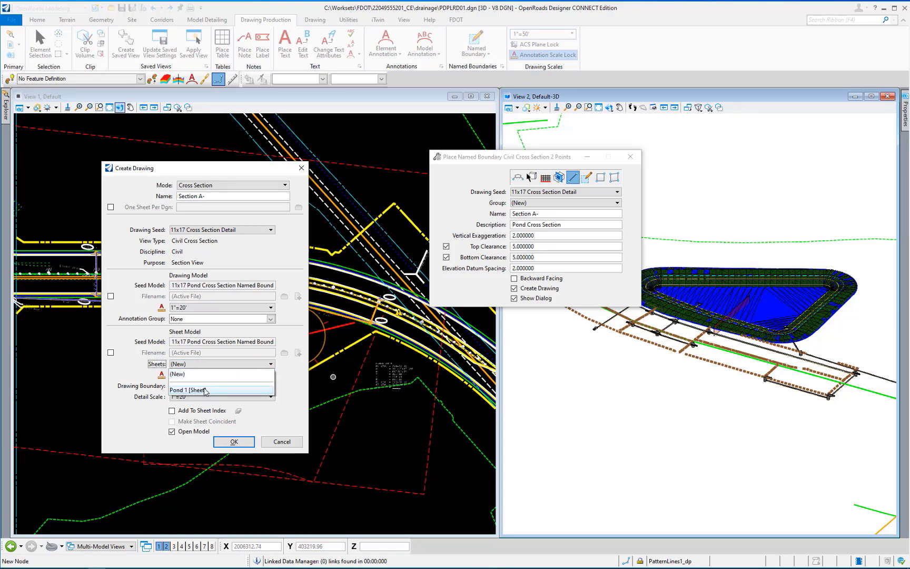
click(205, 389)
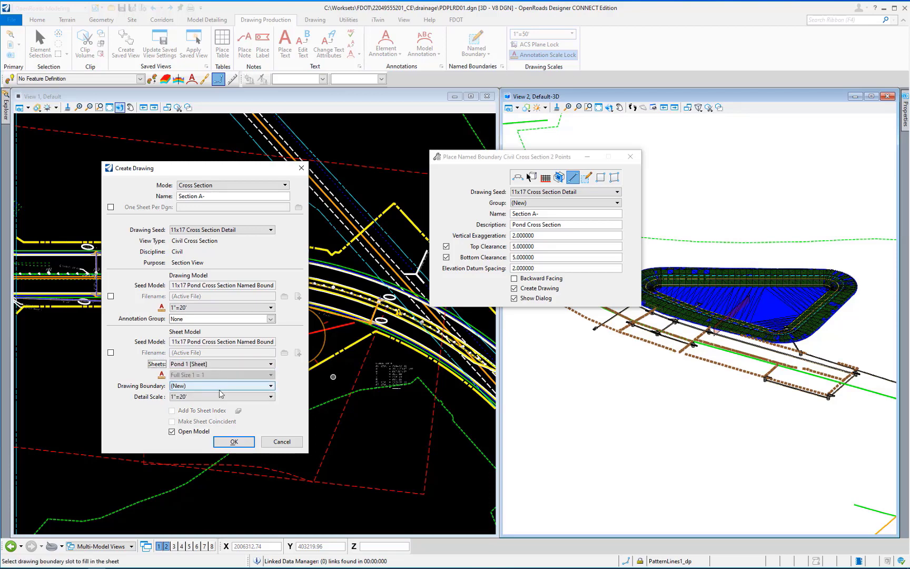
click(234, 443)
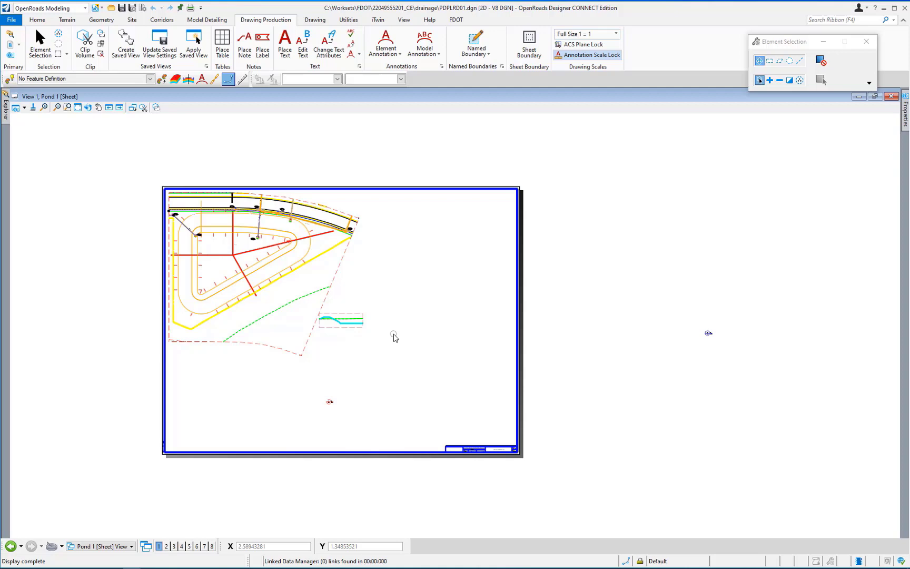
Move the Section A- reference with its boundary to just below the pond plan view, near the left border of the sheet.
click(38, 19)
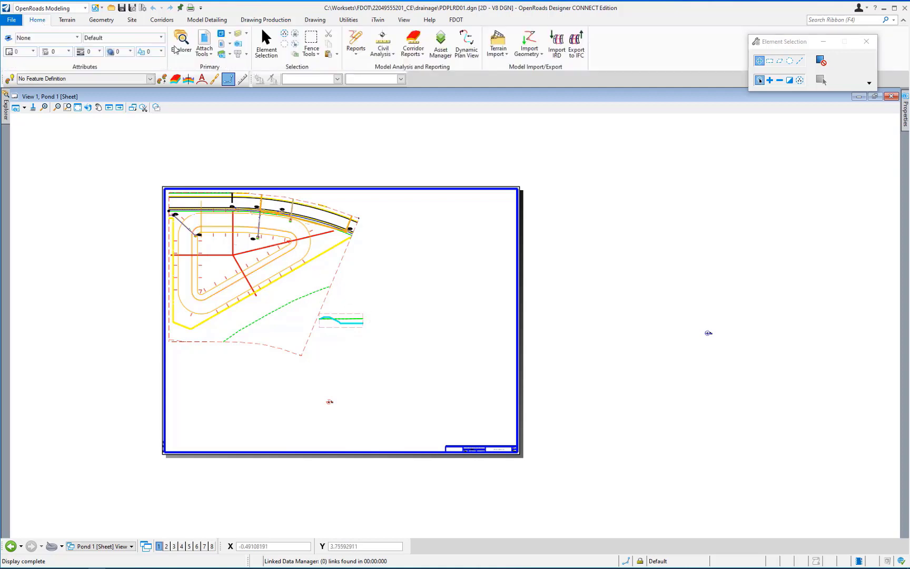
click(206, 40)
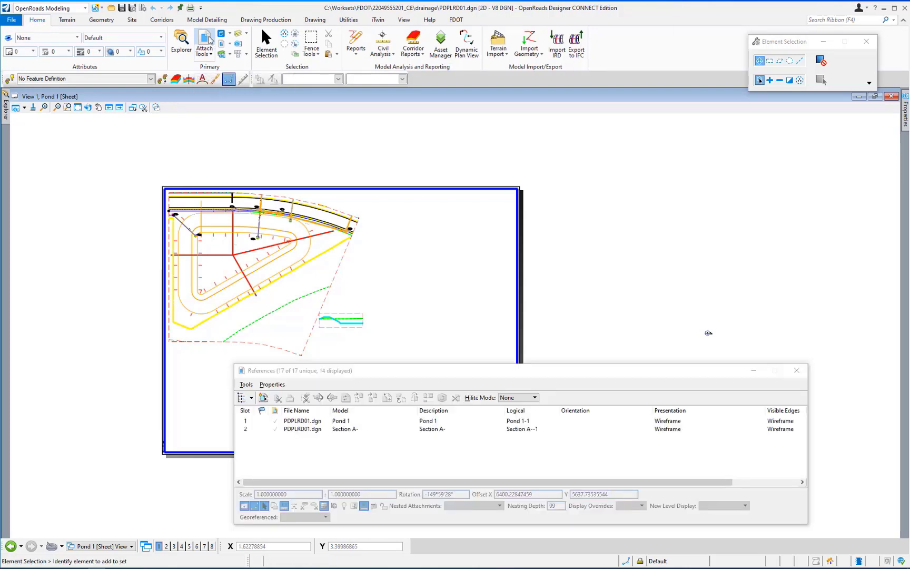
click(413, 431)
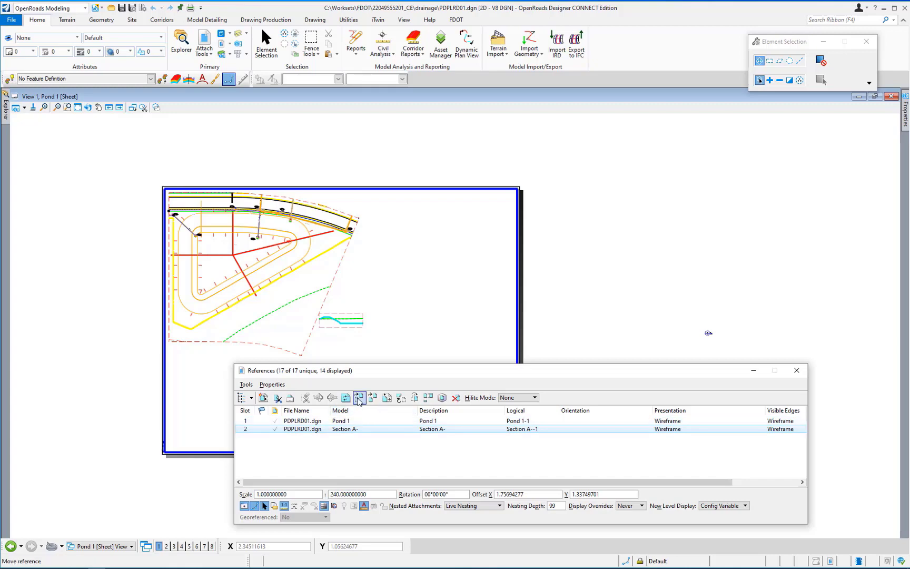
click(359, 398)
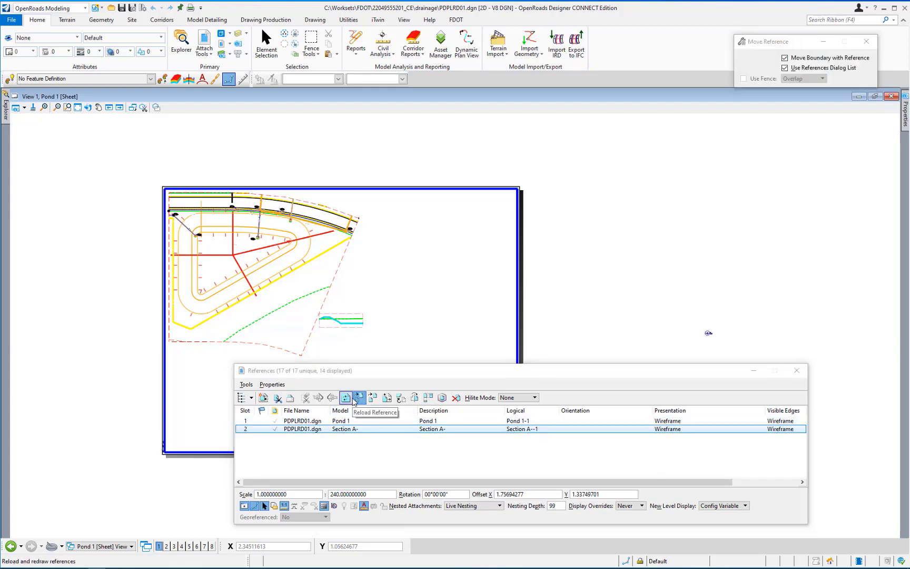
scroll(361, 321, up, 10)
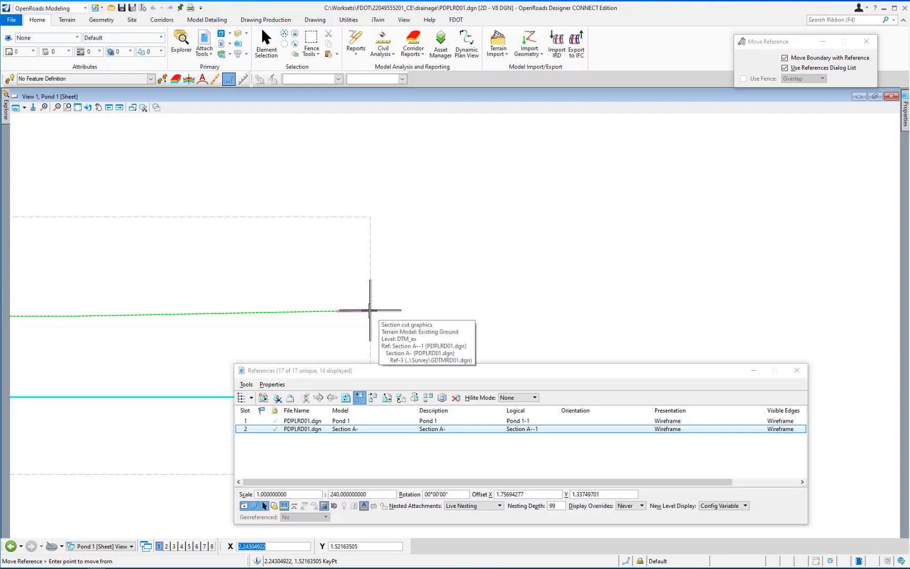
click(370, 311)
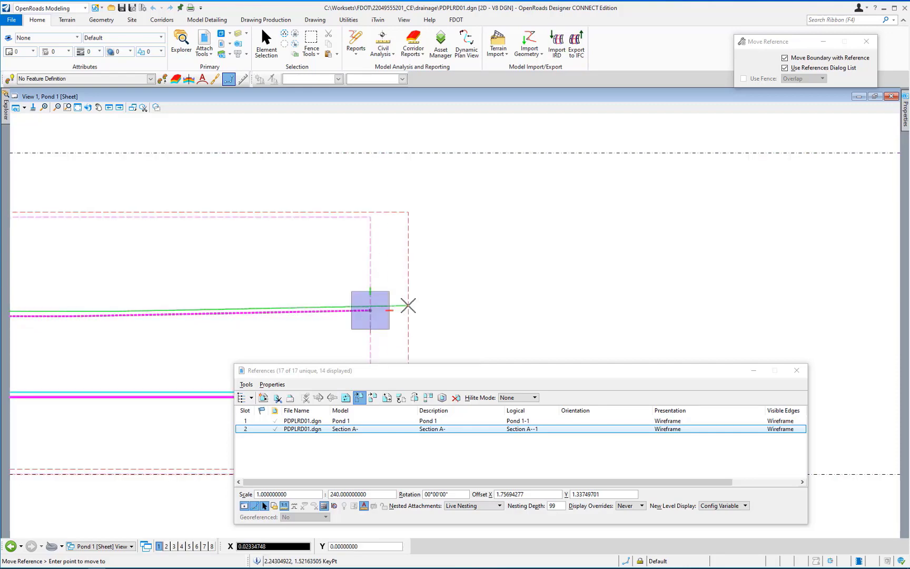
scroll(408, 306, down, 8)
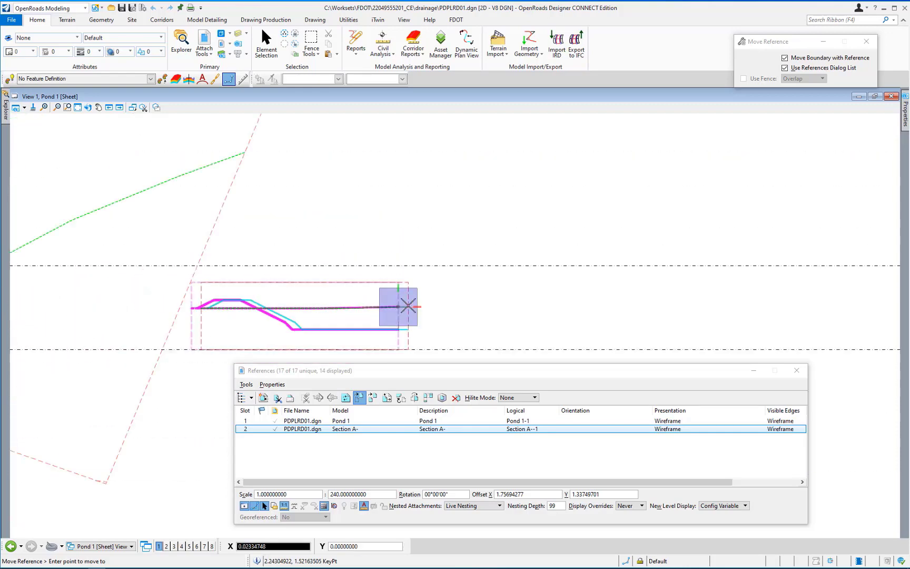
scroll(409, 305, down, 4)
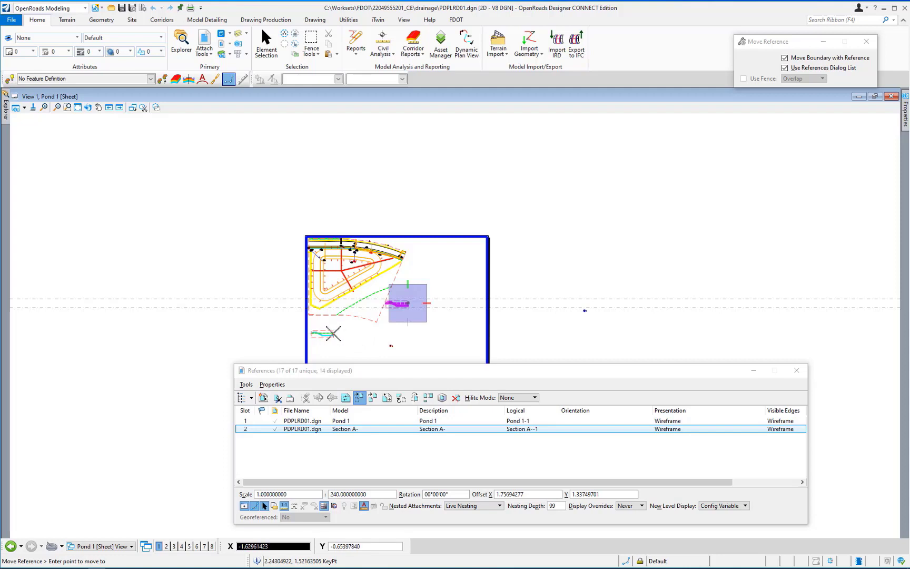
click(334, 334)
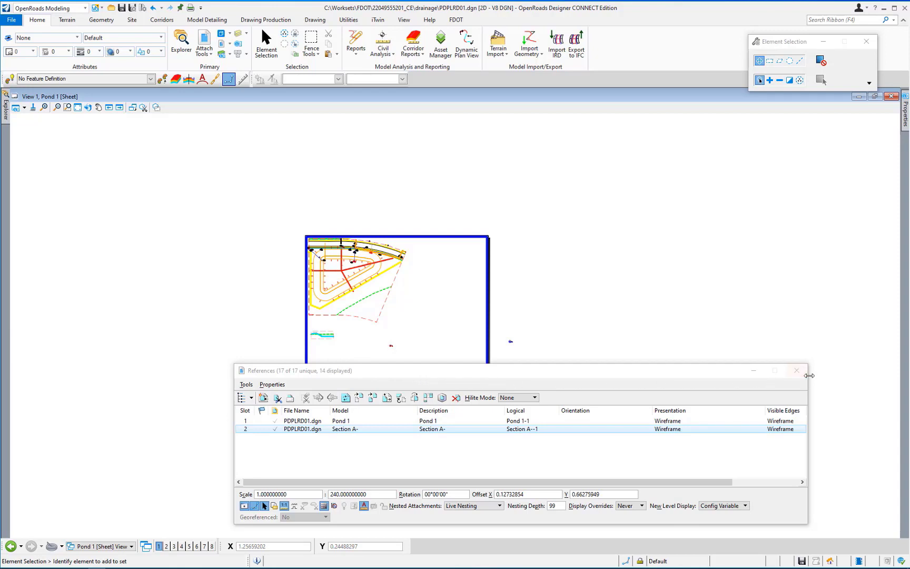
Close the reference list and return to the Multi-Model Views.
click(797, 372)
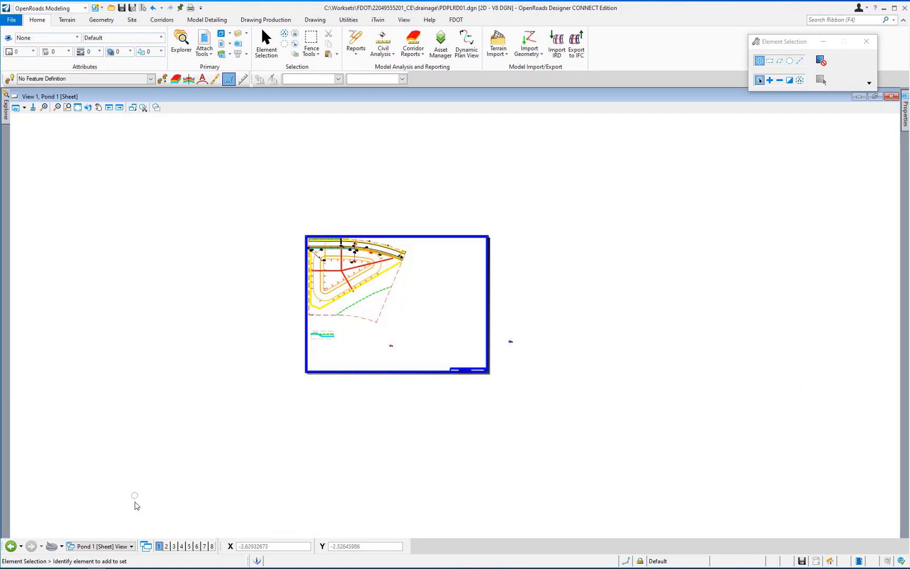
click(132, 547)
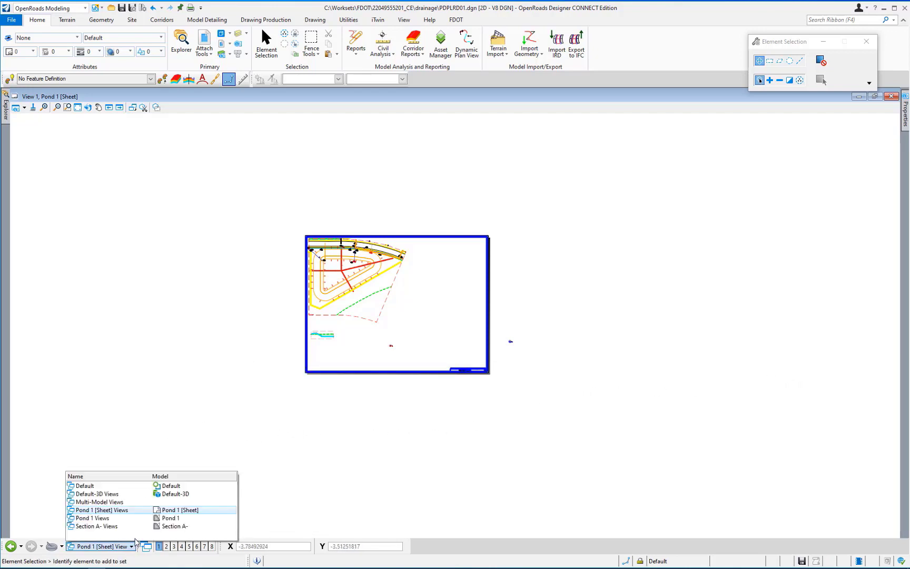
click(125, 505)
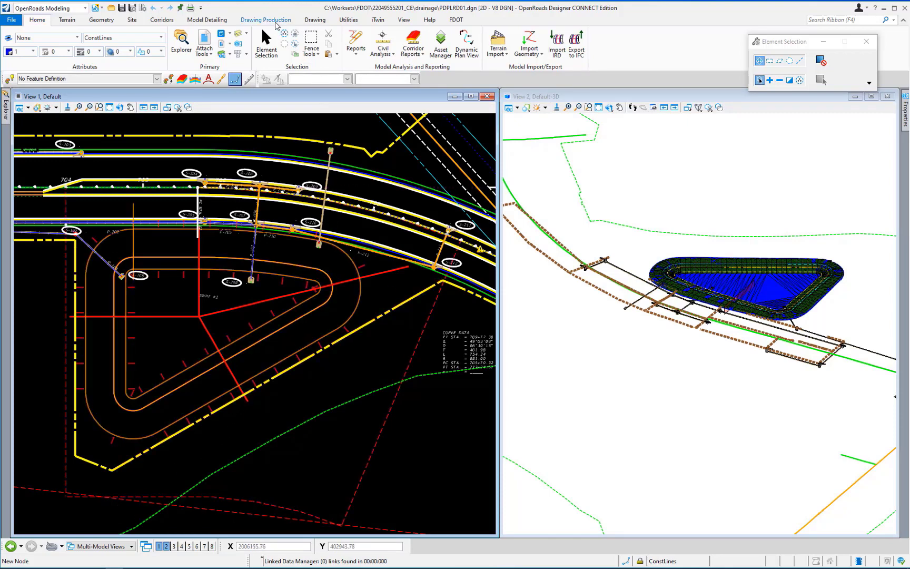
Start a two-point cross section named boundary on the southeast pattern line, name it Section -A and enable backward facing.
click(274, 20)
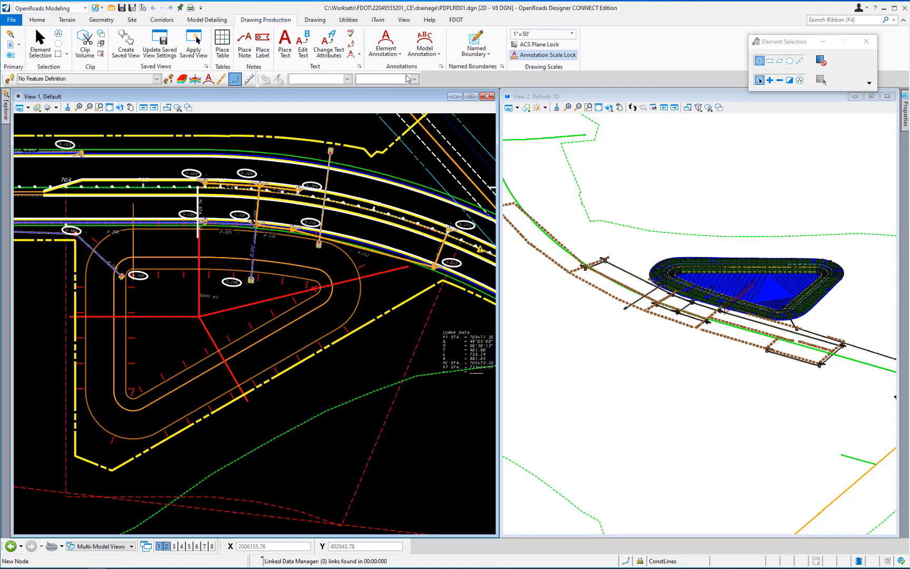
click(490, 56)
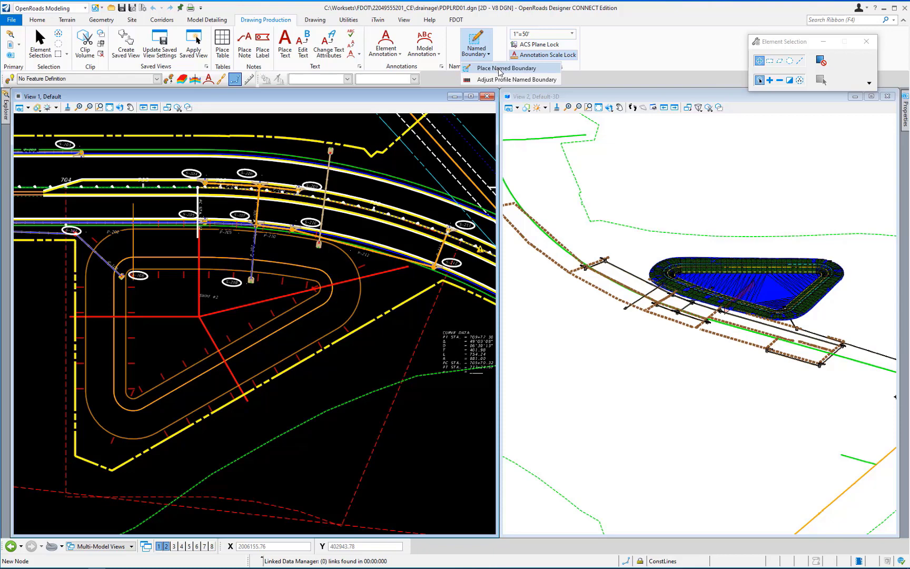
click(499, 69)
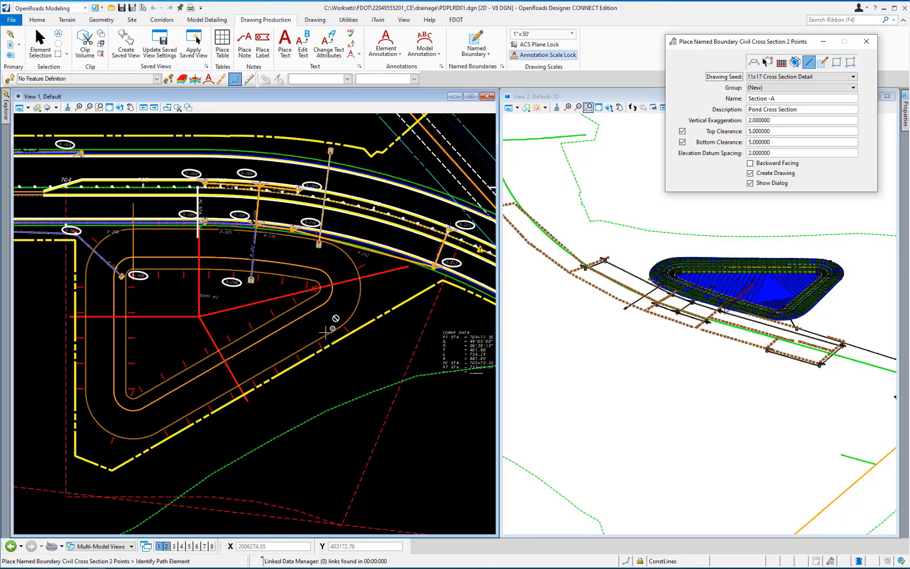
click(228, 367)
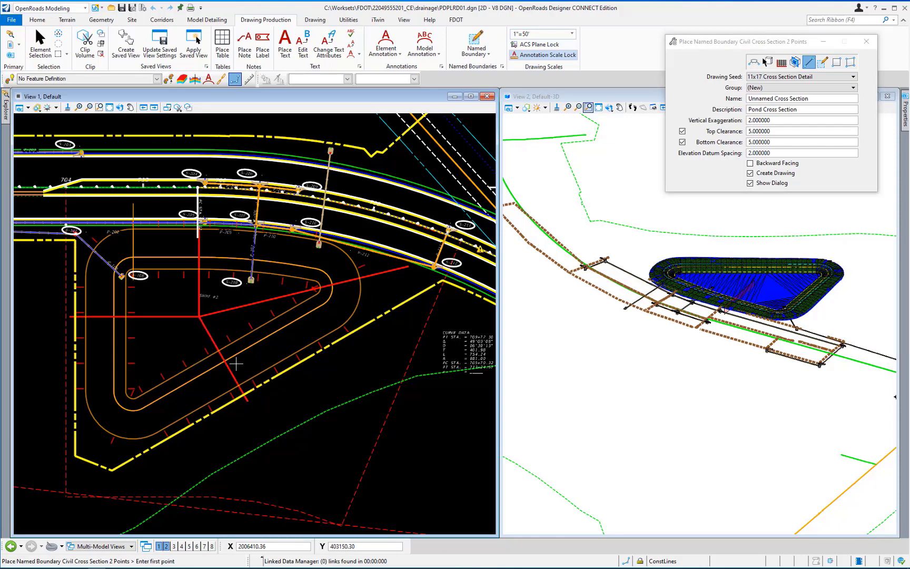
click(815, 100)
drag(815, 102, 740, 106)
text(Section -A)
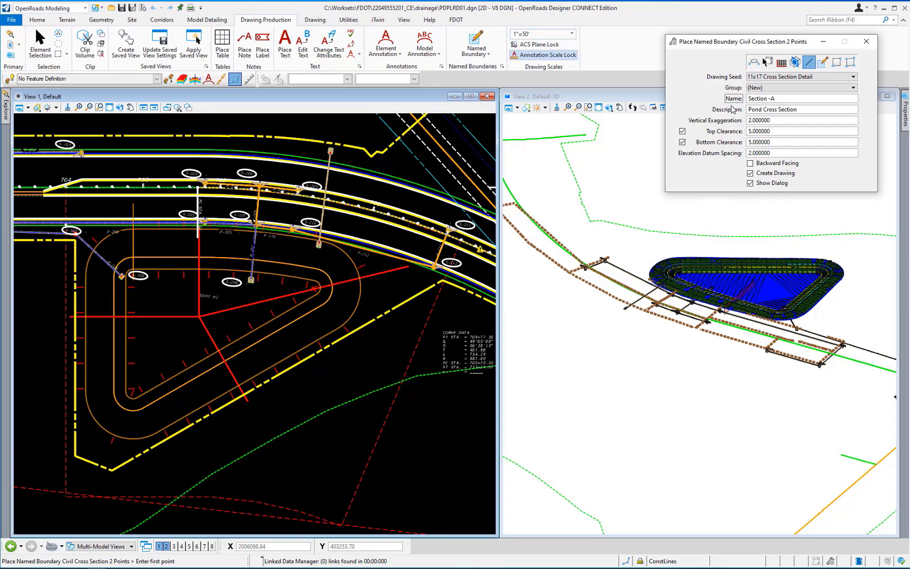
click(751, 165)
Place the cross section boundary along the southeast pattern line, from its outer end to the pond's center.
middle_click(247, 402)
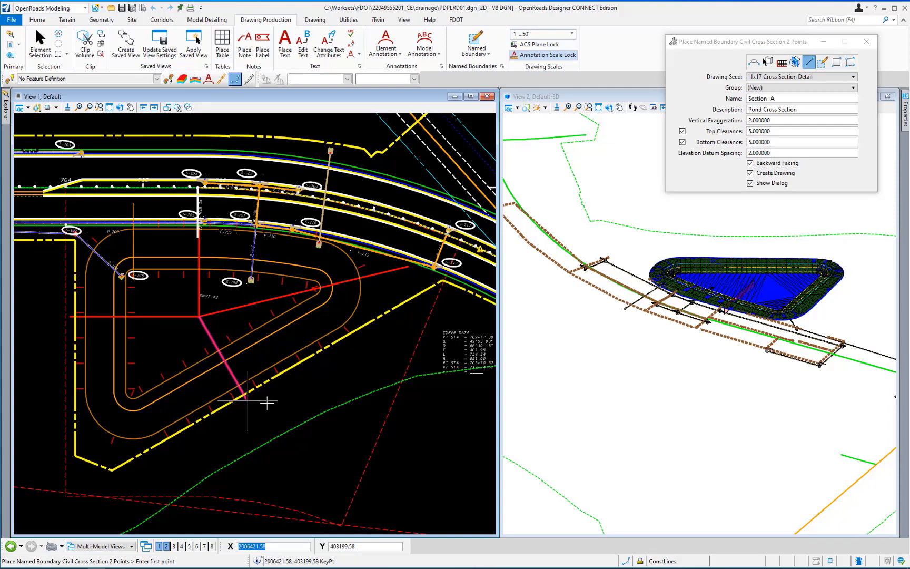
click(267, 403)
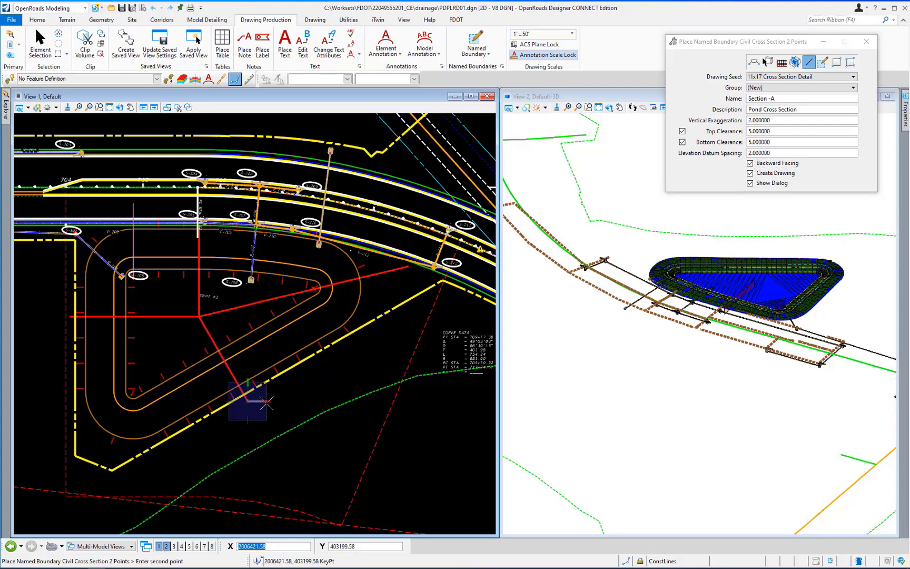
middle_click(216, 328)
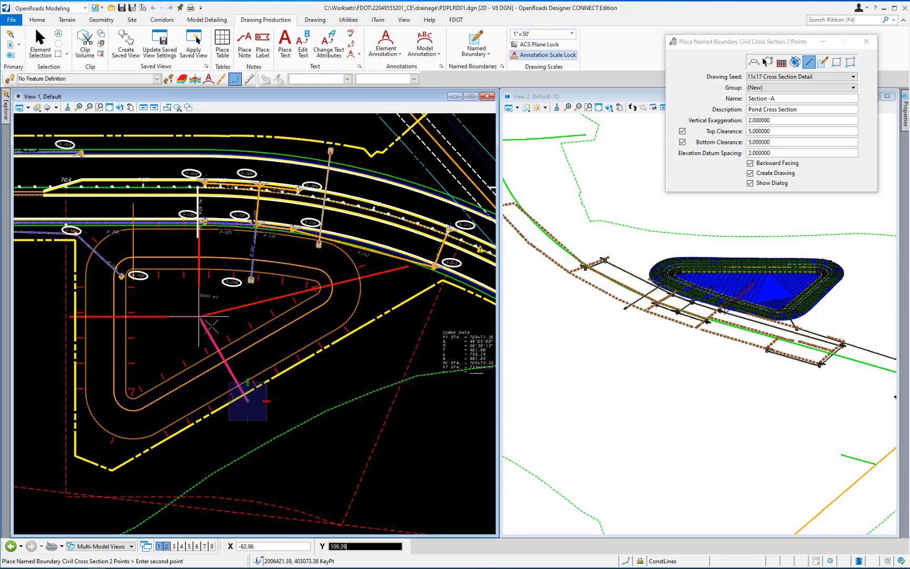
click(218, 327)
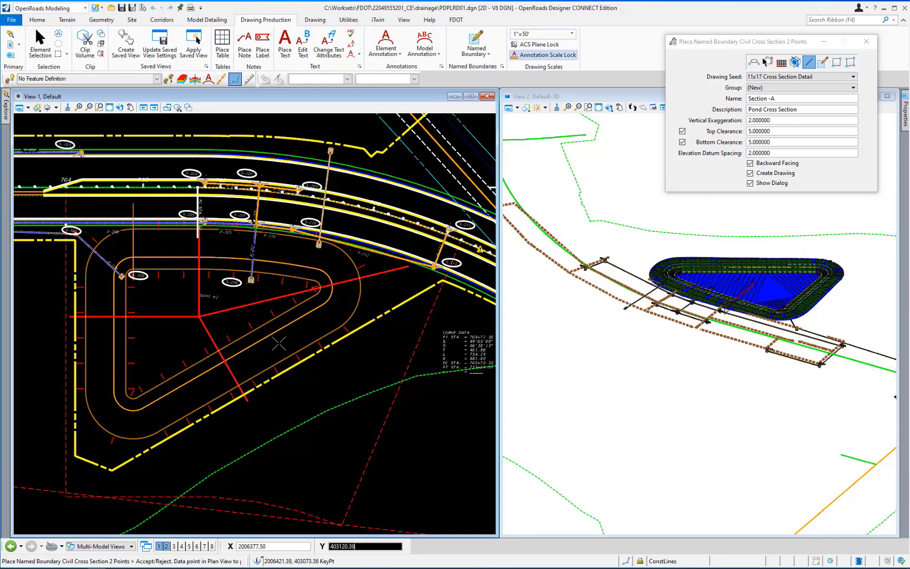
click(394, 444)
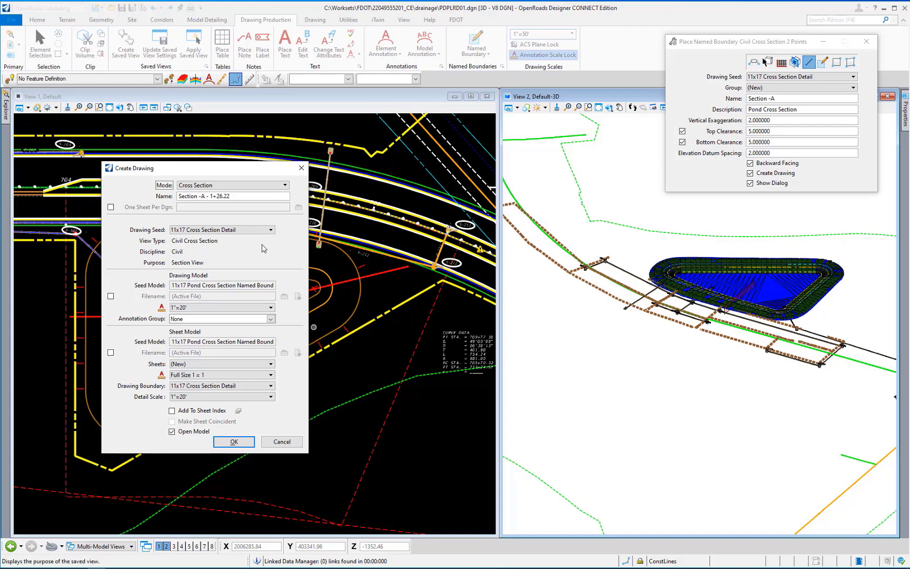
Name the drawing Section -A and create it on the existing Pond 1 sheet with a new drawing boundary.
drag(234, 201, 204, 198)
key(BackSpace)
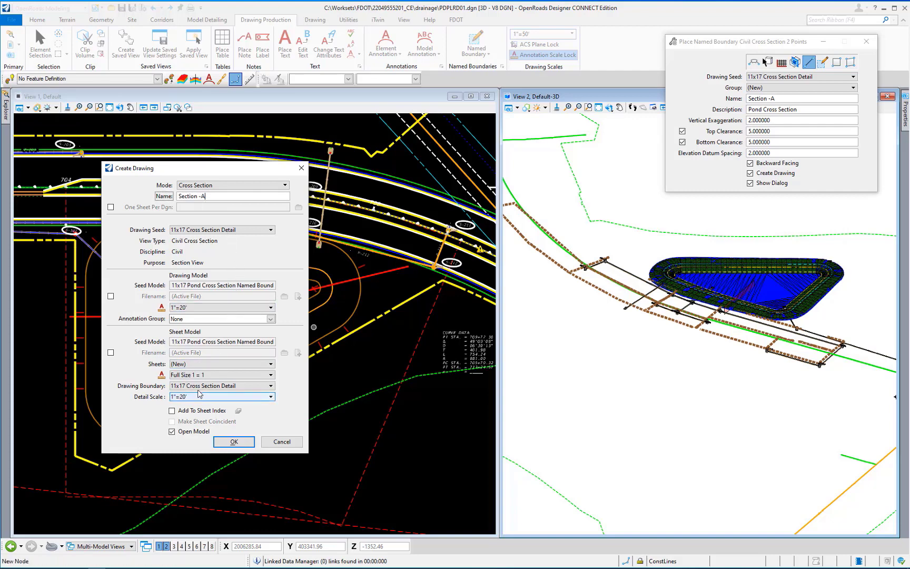
click(204, 364)
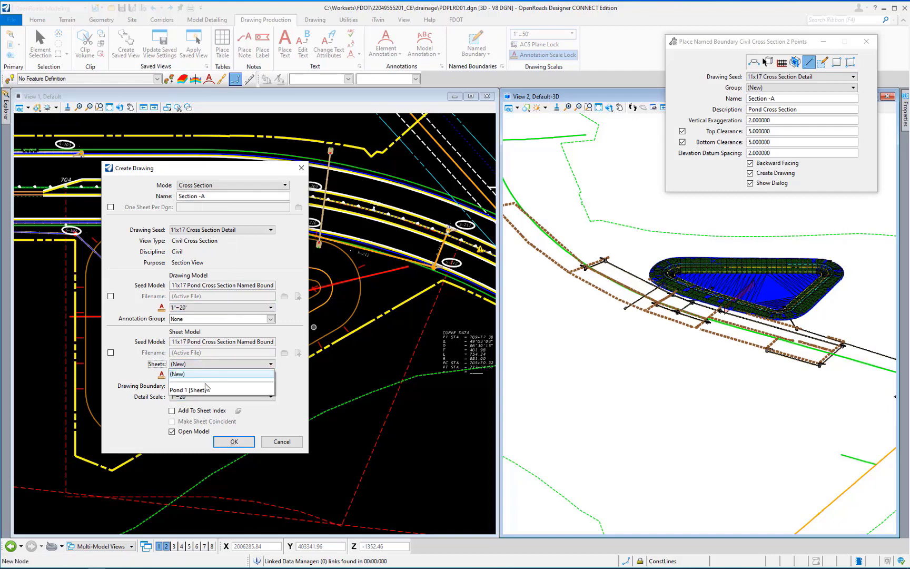
click(207, 390)
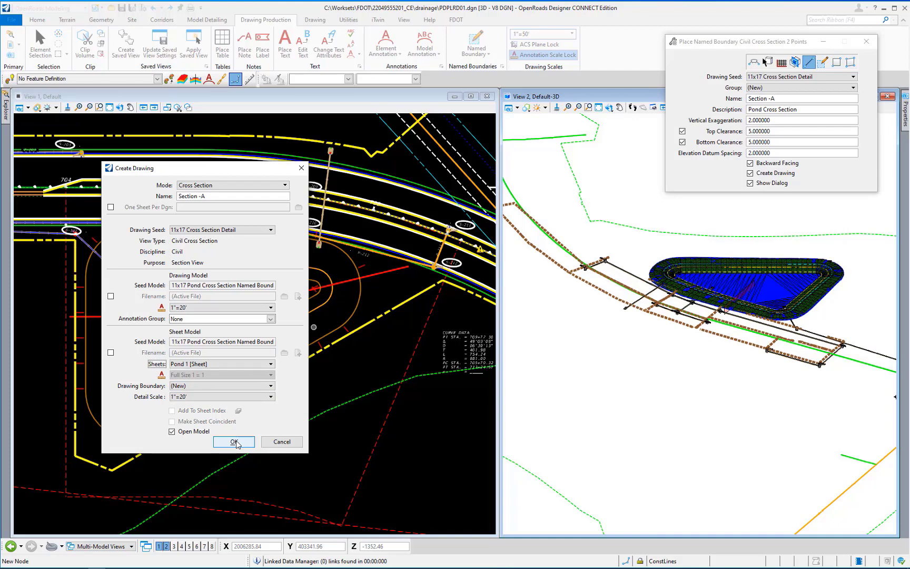
click(234, 442)
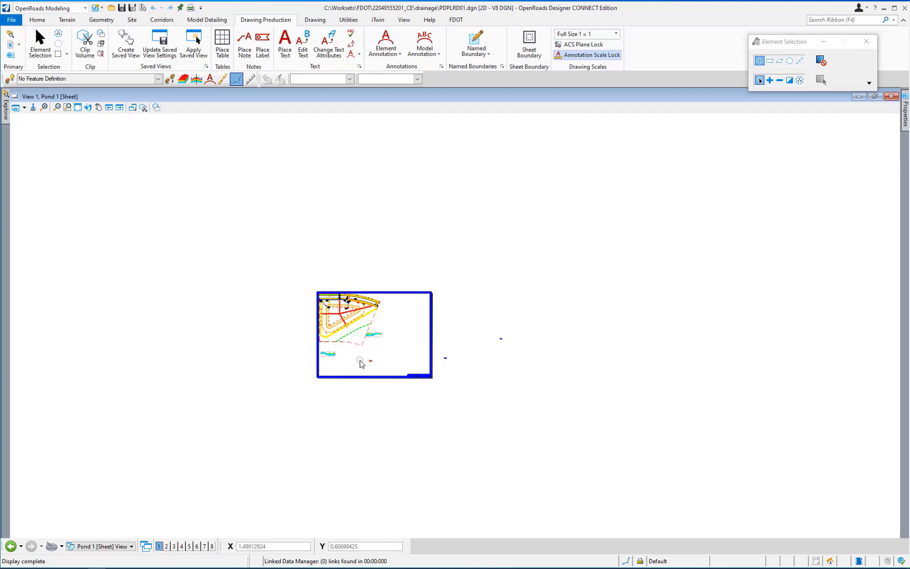
Move the Section -A reference with its boundary so its pond bottom joins the inner end of Section A-'s pond bottom.
scroll(359, 363, up, 4)
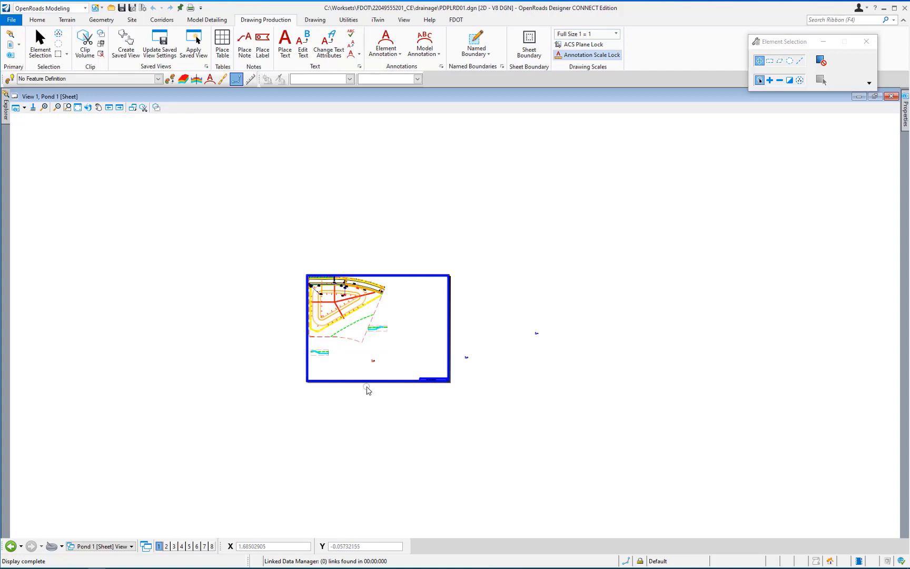
scroll(368, 390, up, 2)
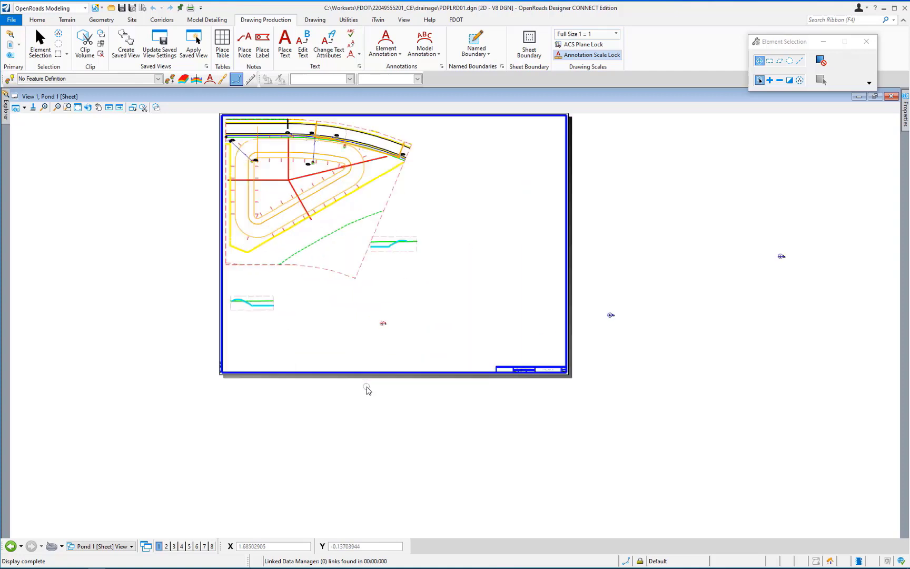
scroll(372, 200, up, 2)
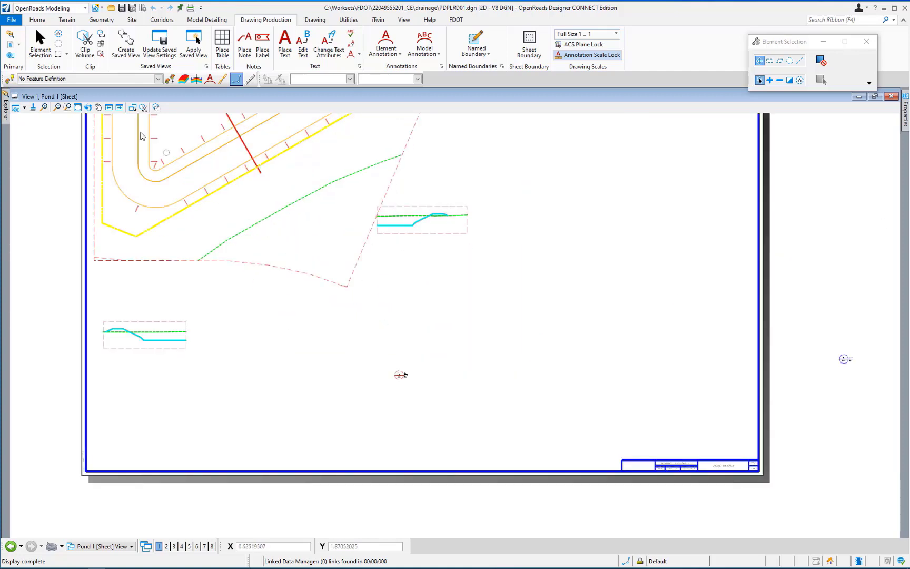
click(37, 21)
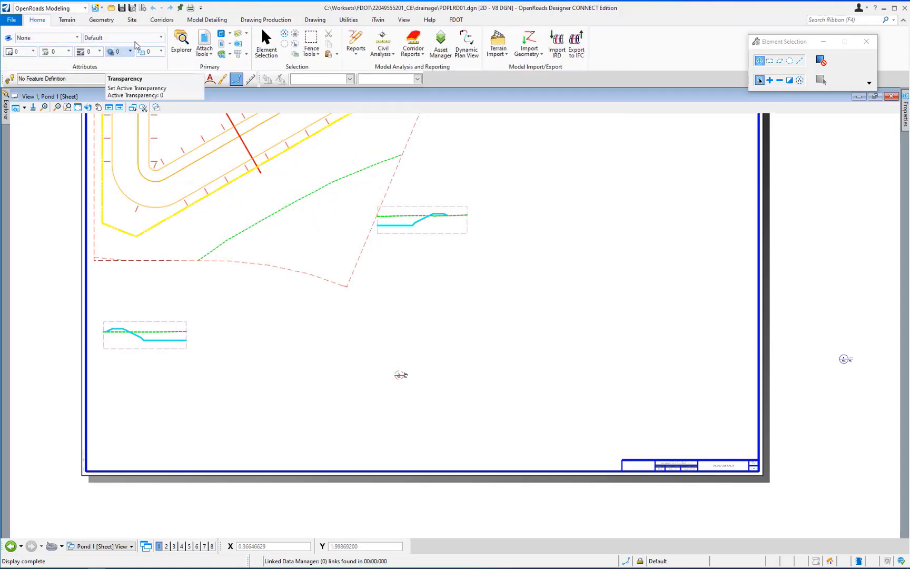
click(209, 41)
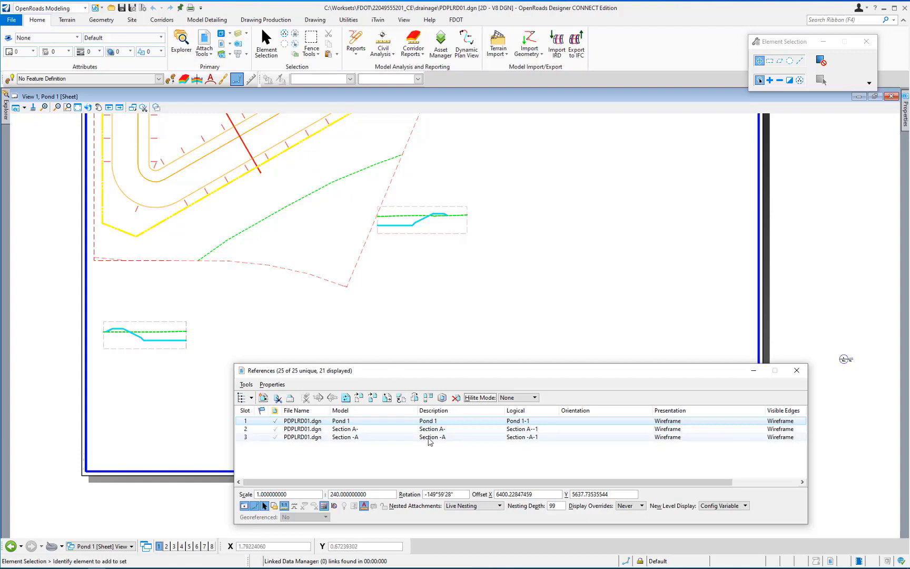
click(431, 438)
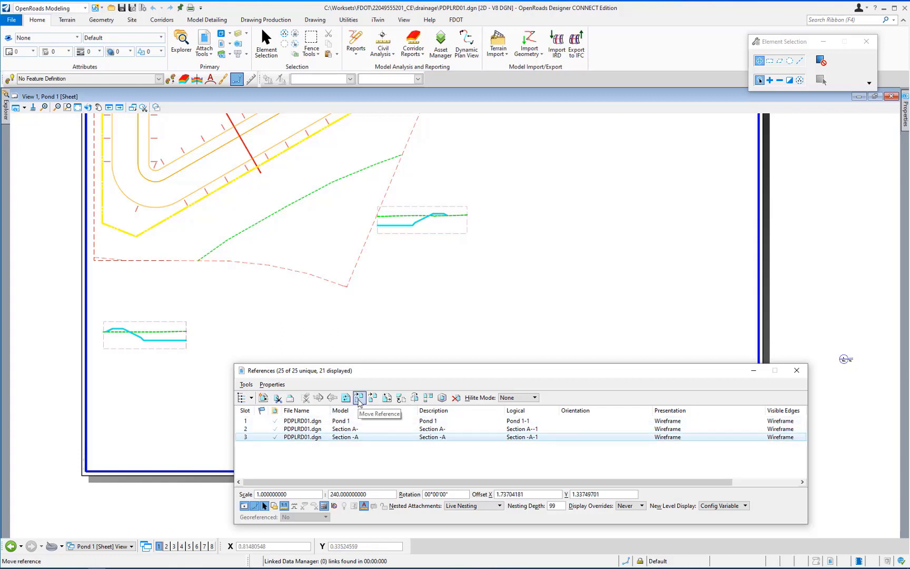
click(358, 398)
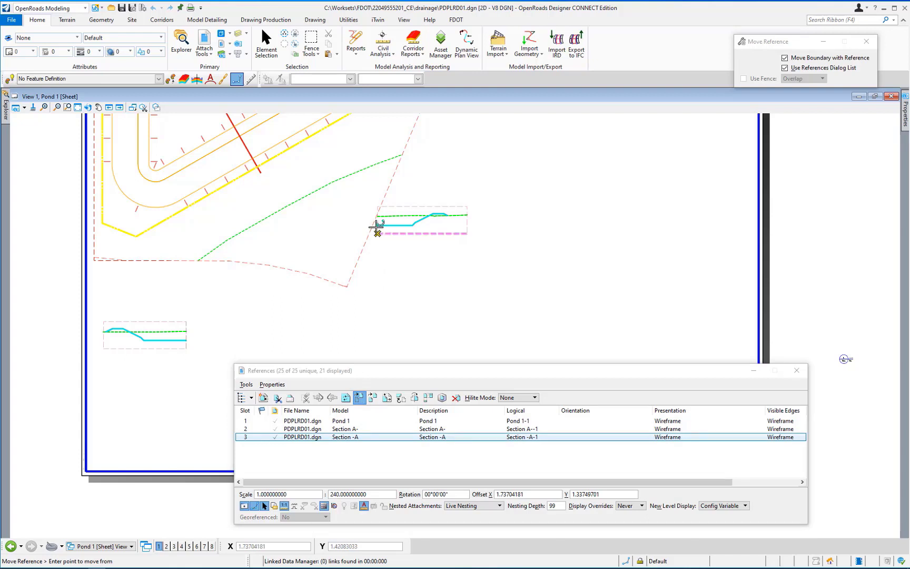
middle_click(378, 227)
click(379, 226)
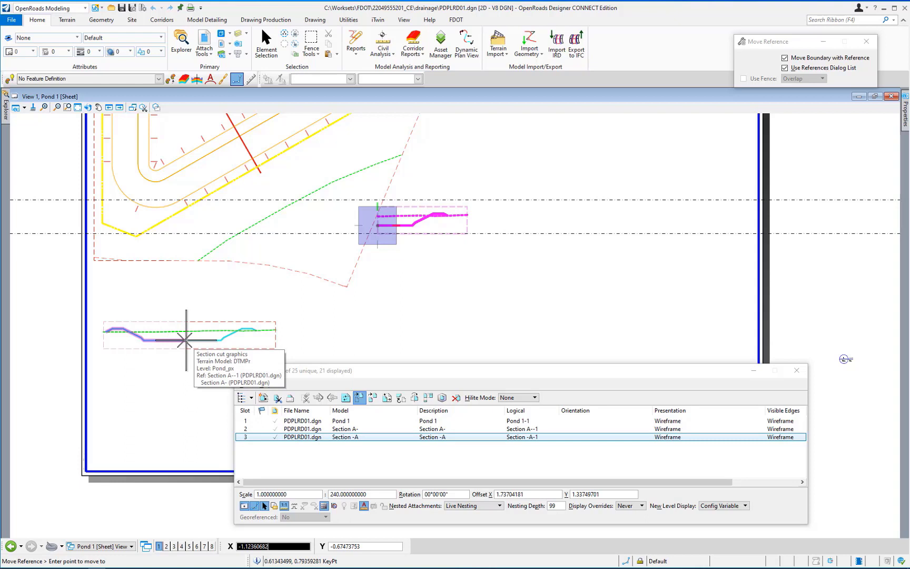
click(186, 340)
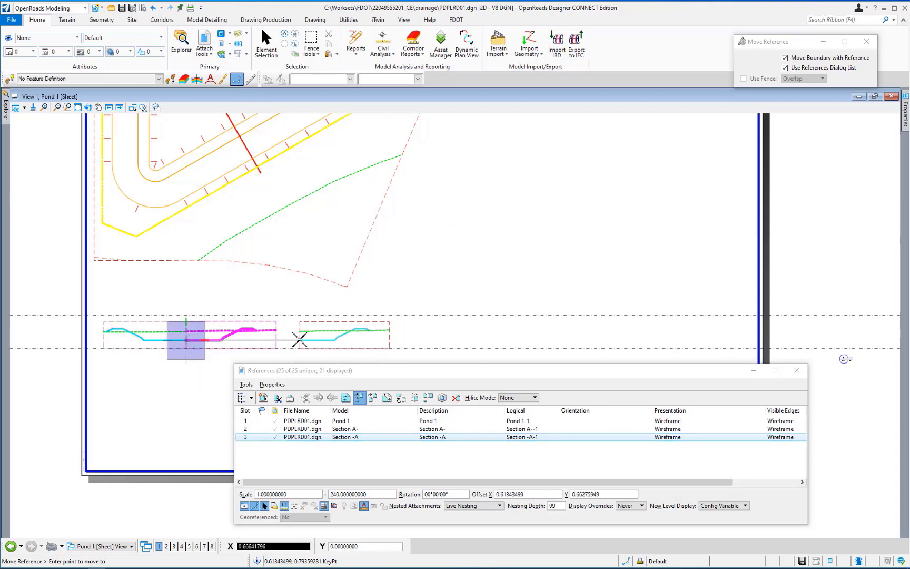
key(Escape)
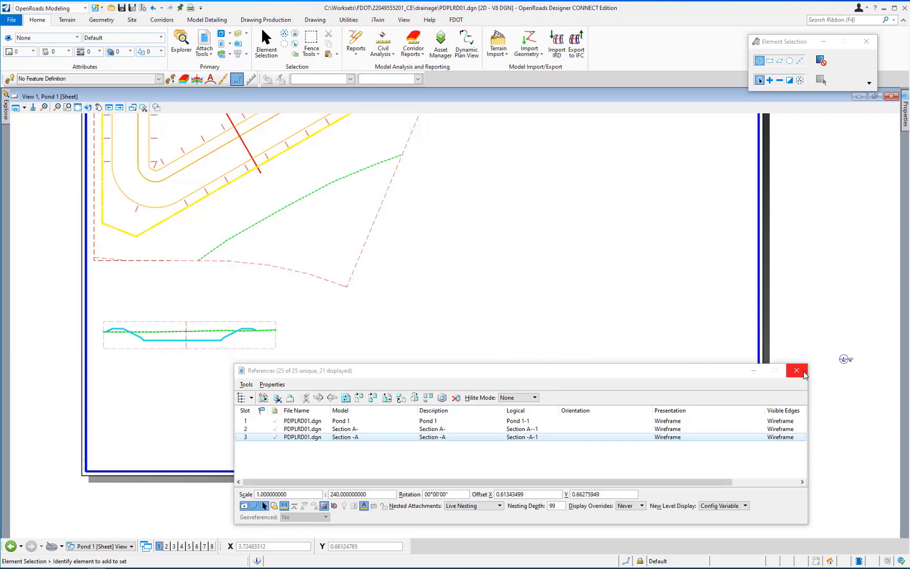
click(797, 371)
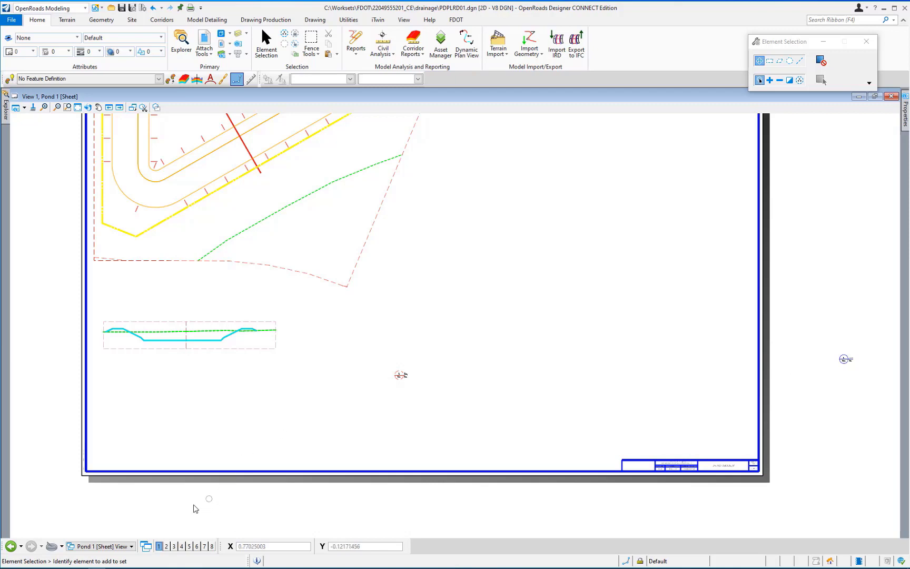
Return to the multi-model views and start a two-point cross section named boundary on the west pattern line, named Section B-.
click(131, 546)
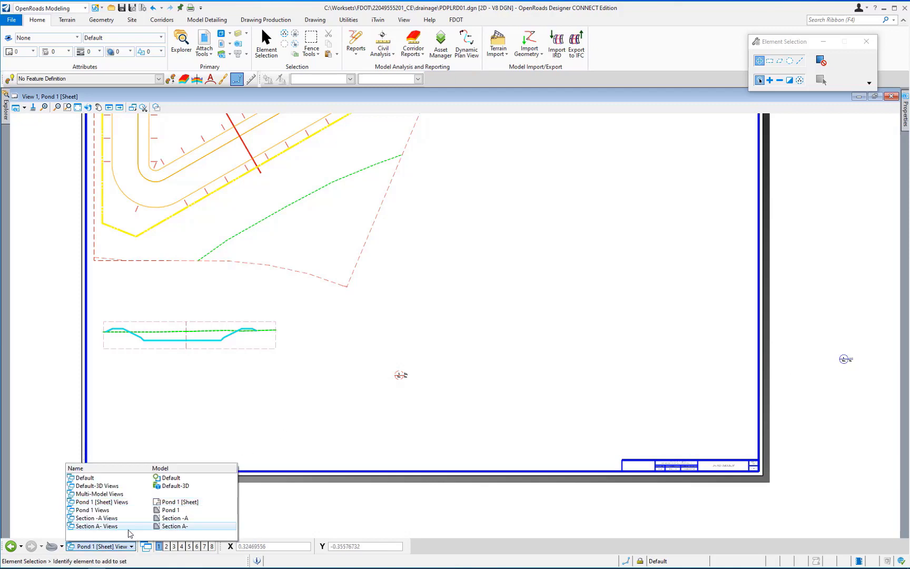
click(125, 495)
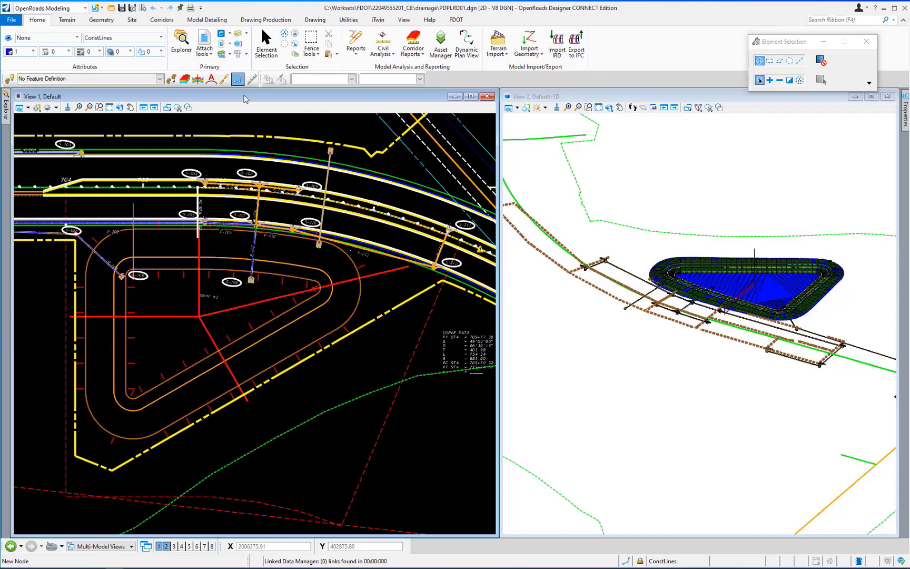
click(264, 21)
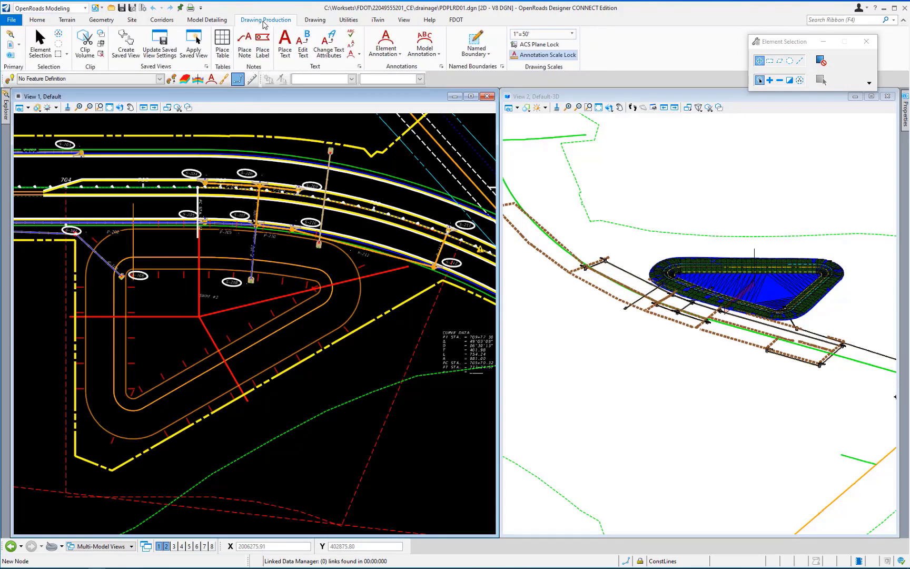
click(488, 55)
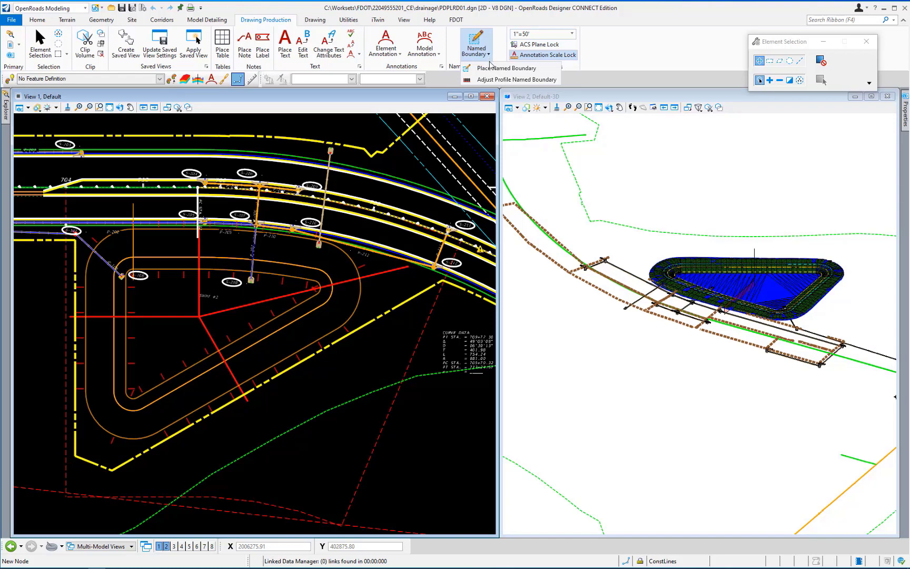
click(494, 70)
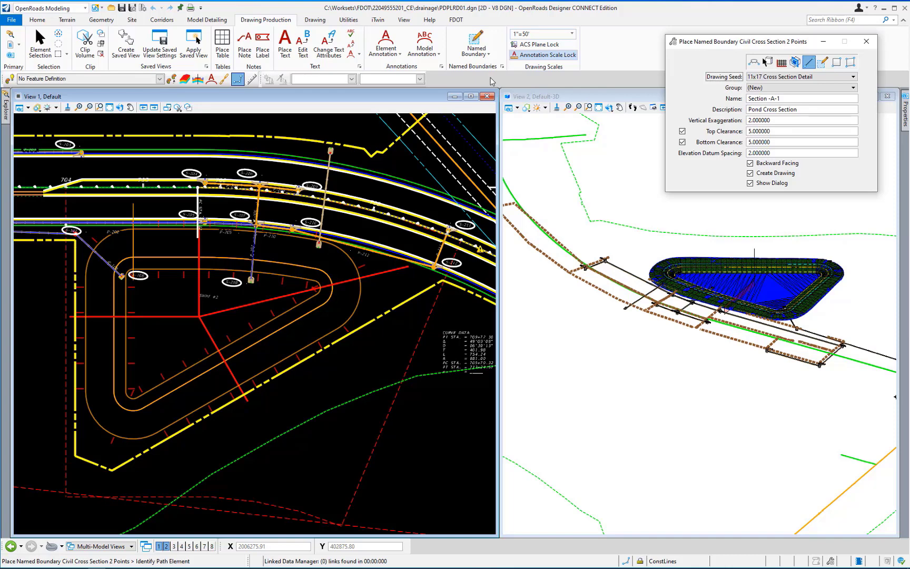
click(143, 317)
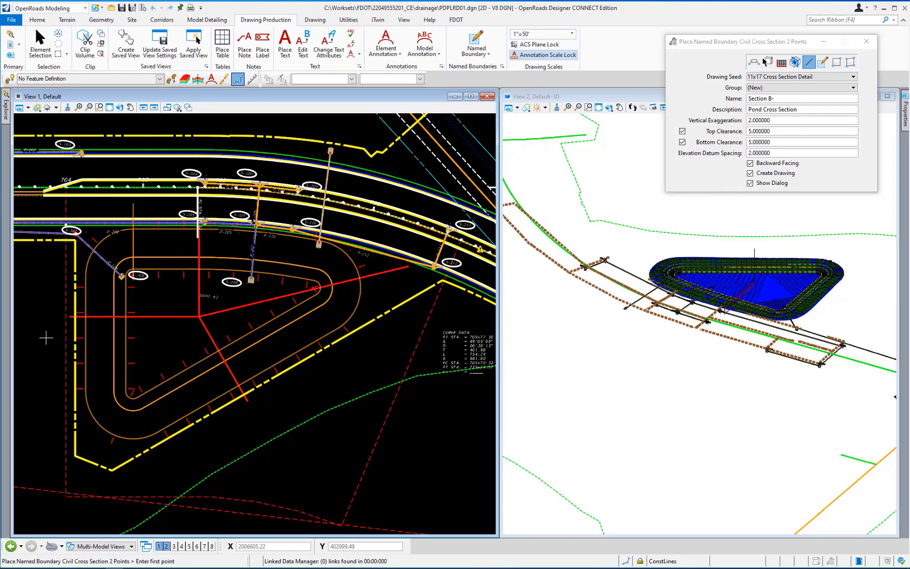
Place the Section B- boundary along the west pattern line, from its outer end to the pond's center, and accept it.
click(71, 317)
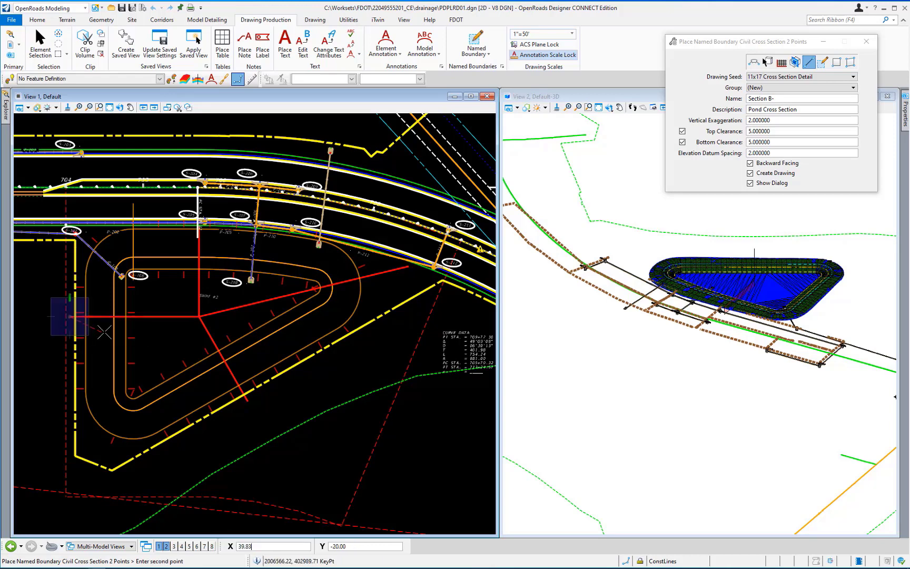
click(187, 330)
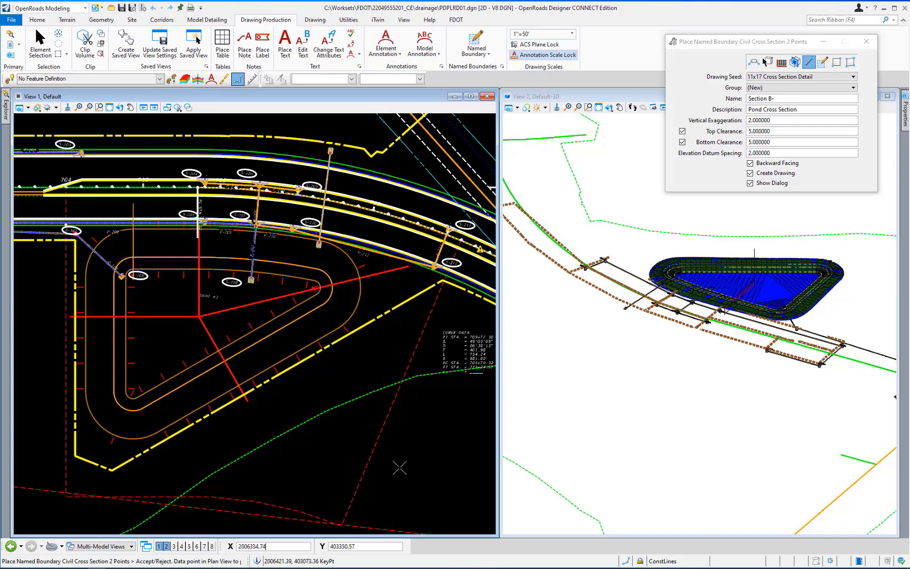
click(407, 429)
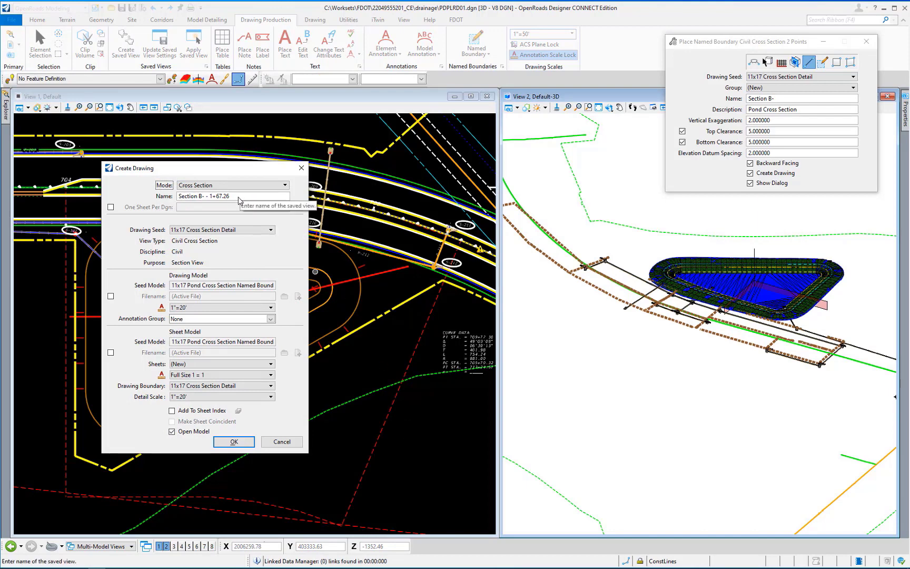
Name the drawing Section B- and create it on the existing Pond 1 sheet with a new drawing boundary.
drag(230, 196, 222, 197)
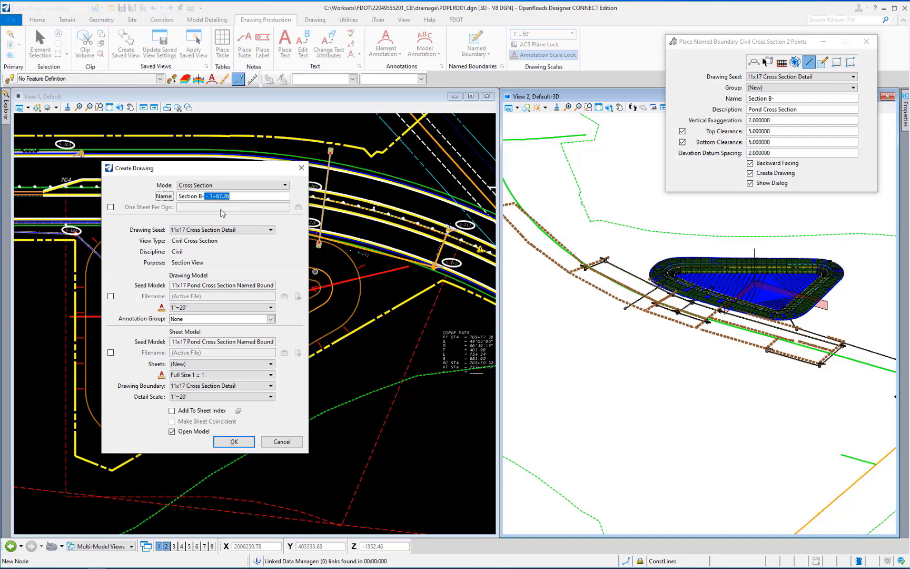
key(Delete)
click(219, 365)
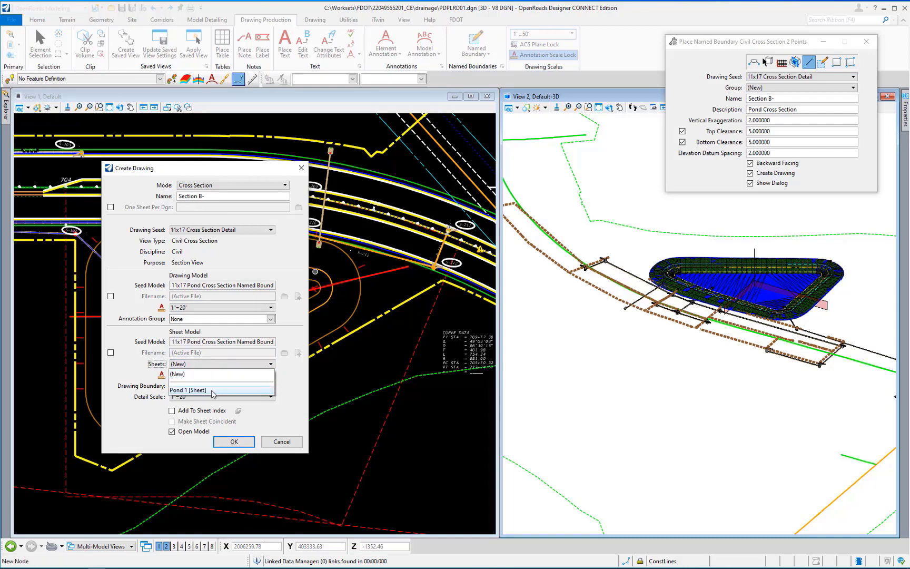
click(213, 391)
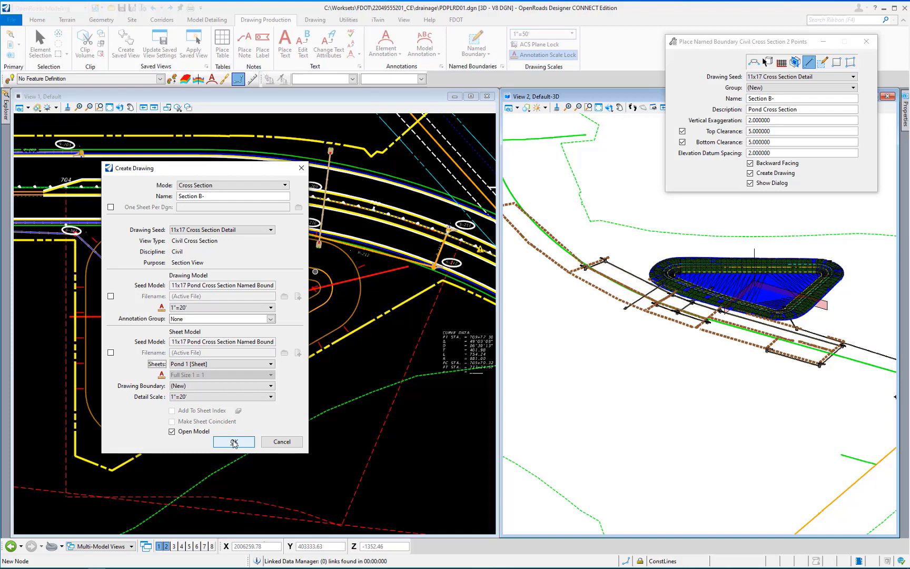
click(234, 443)
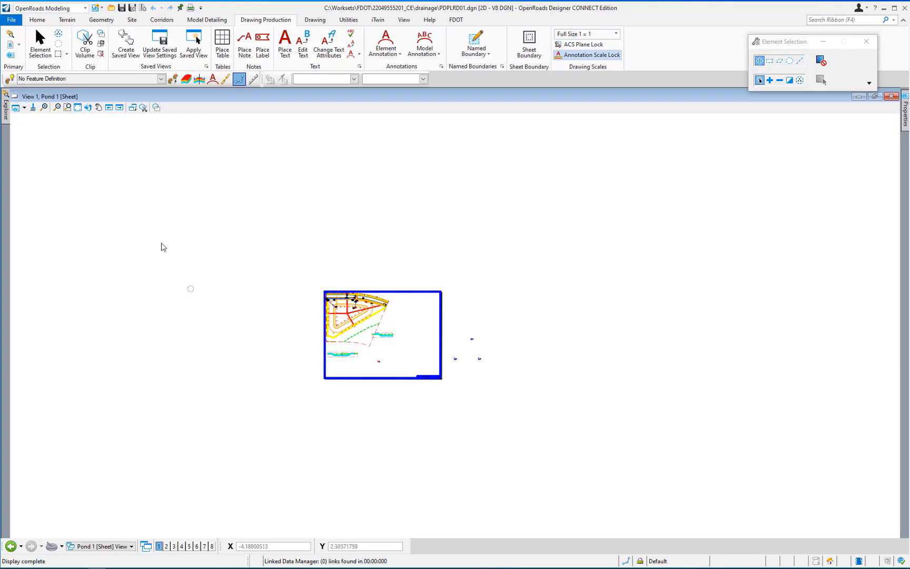
Move the Section B- reference with its boundary to just below the Section A cross section, aligned with that section's outer left edge.
click(41, 21)
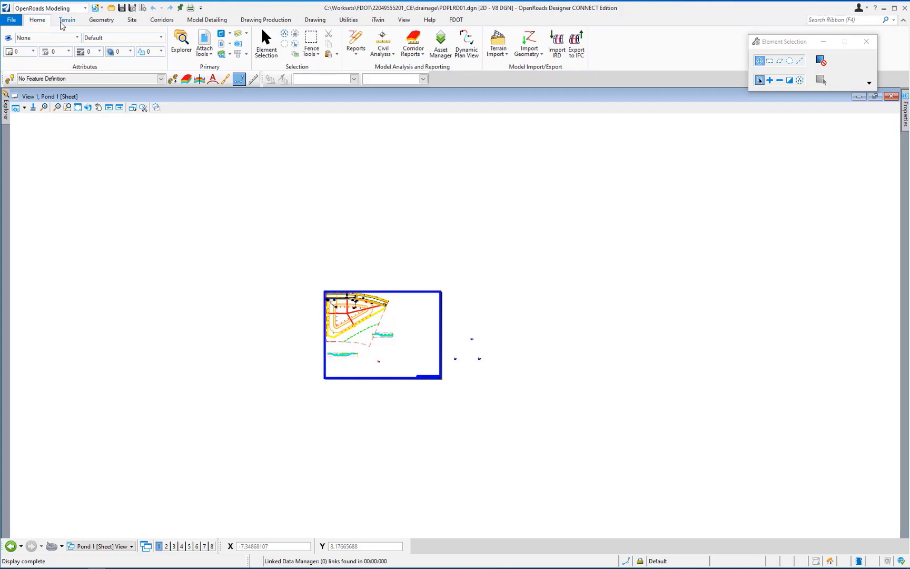
click(205, 41)
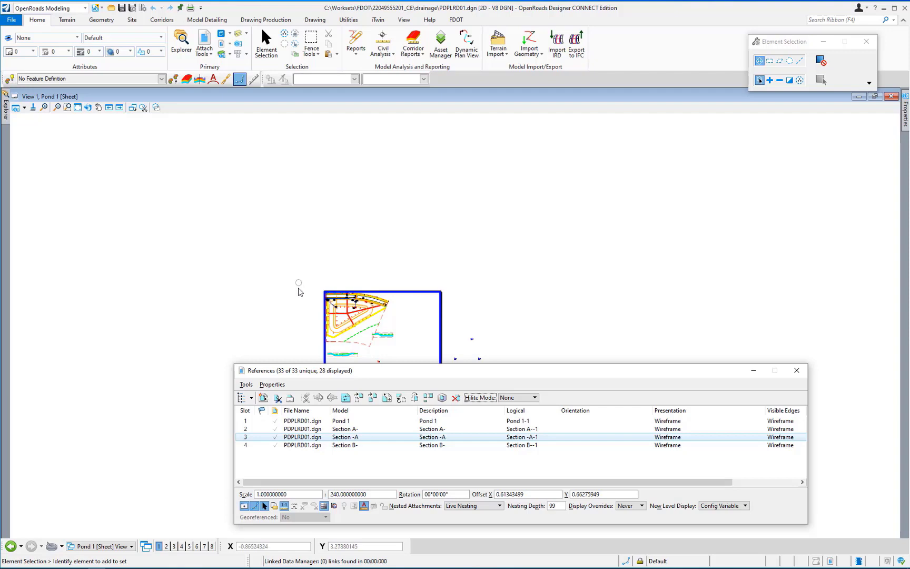
click(363, 447)
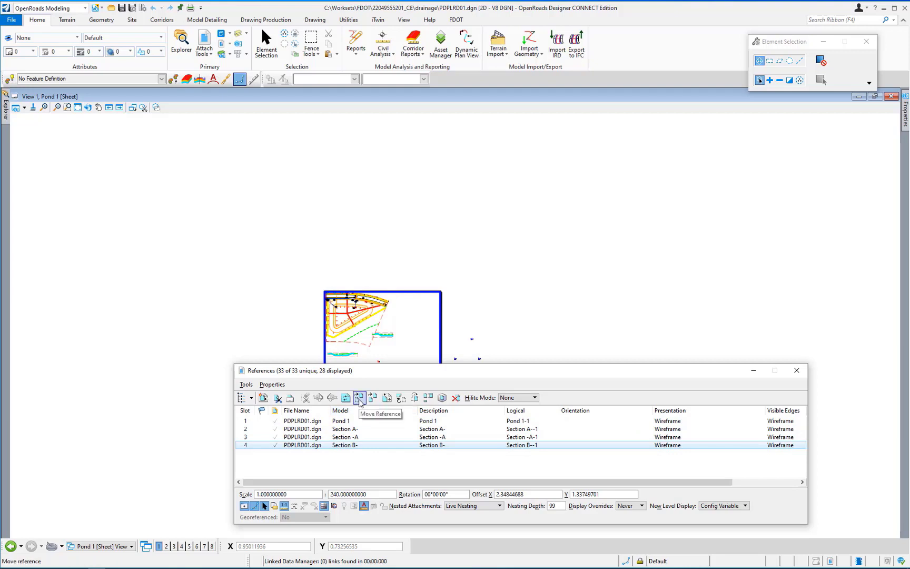
click(360, 399)
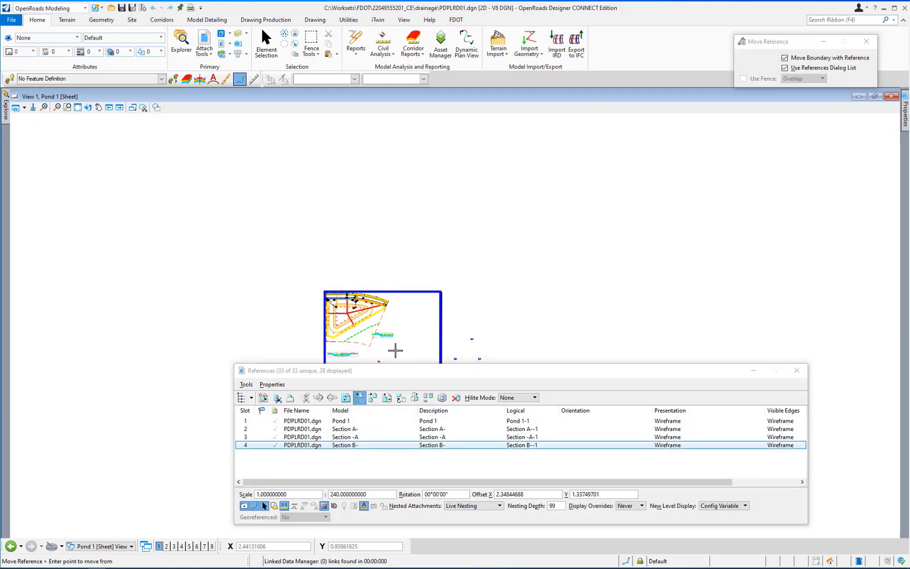
scroll(395, 350, up, 5)
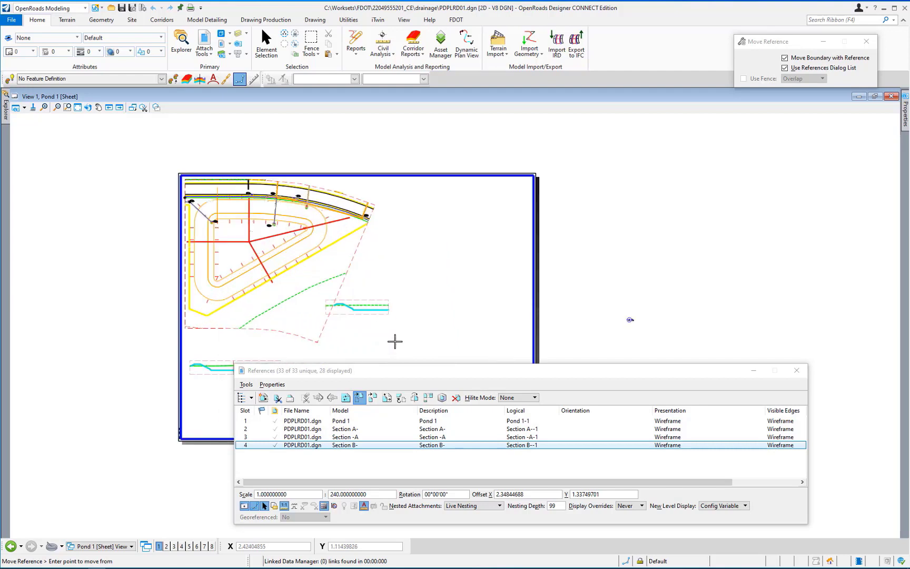
scroll(395, 342, up, 1)
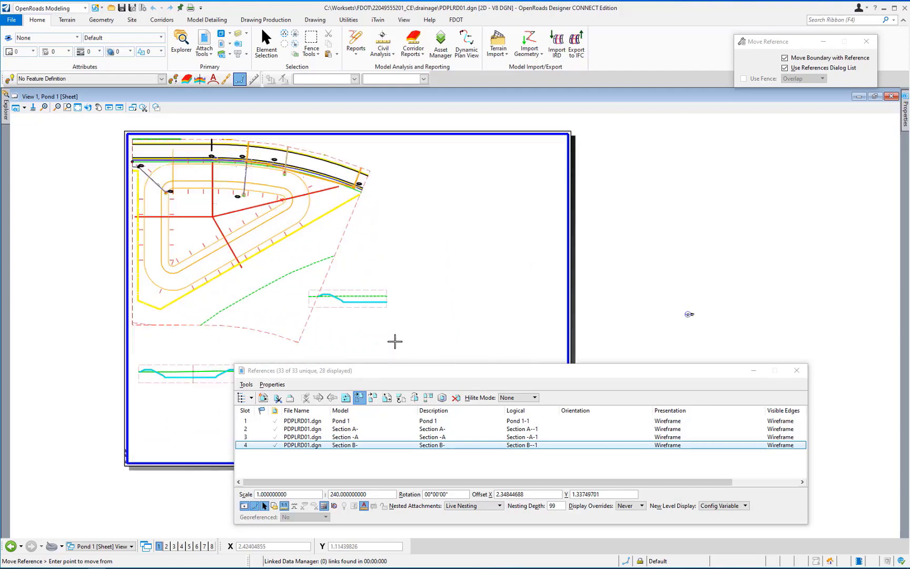
scroll(395, 342, up, 2)
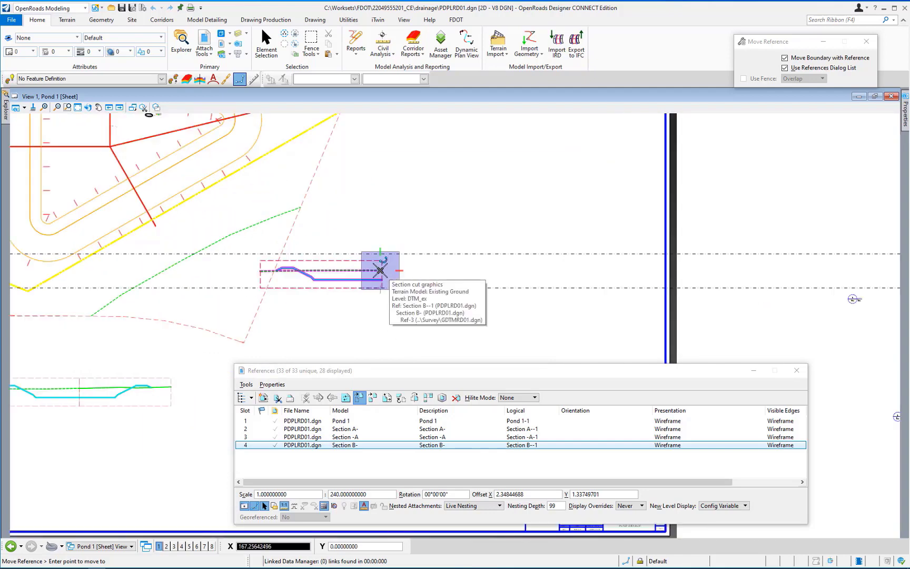
click(379, 270)
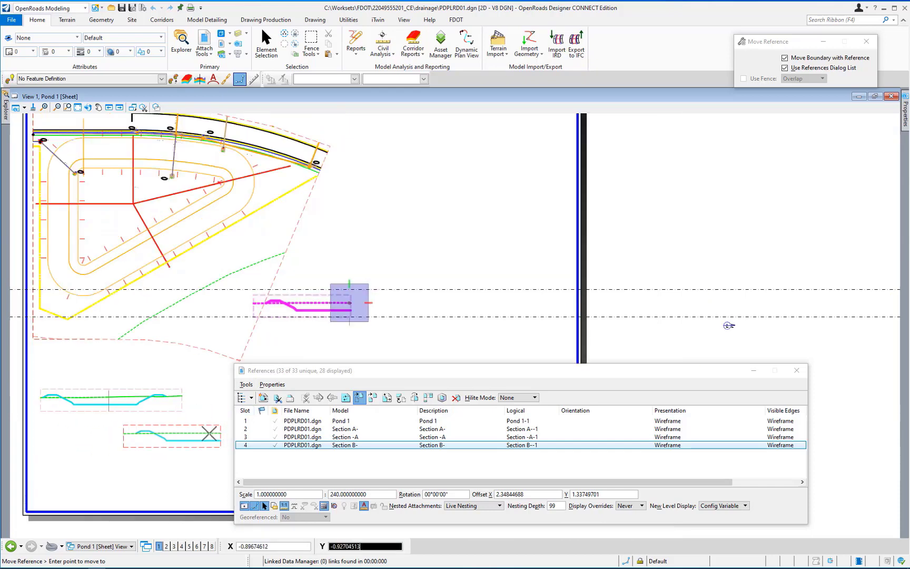
scroll(190, 432, down, 1)
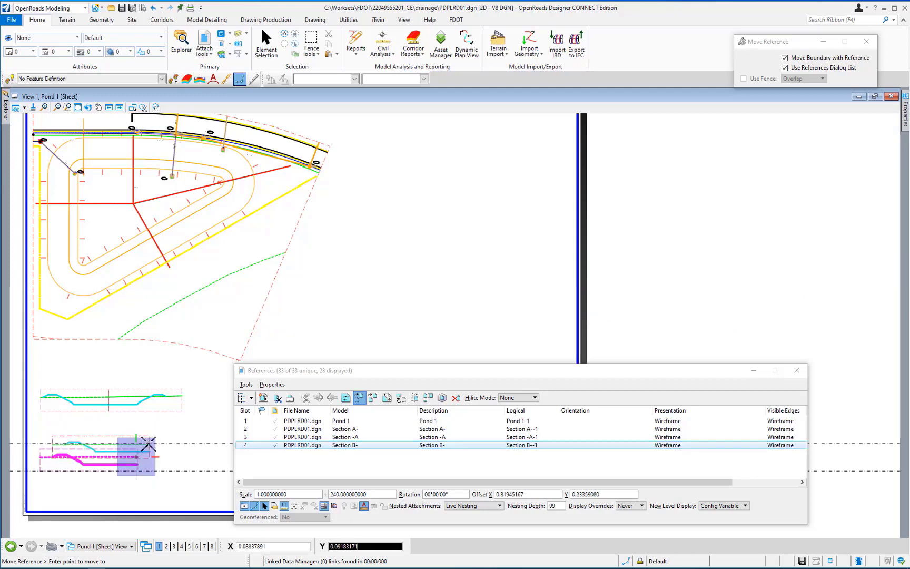
click(141, 451)
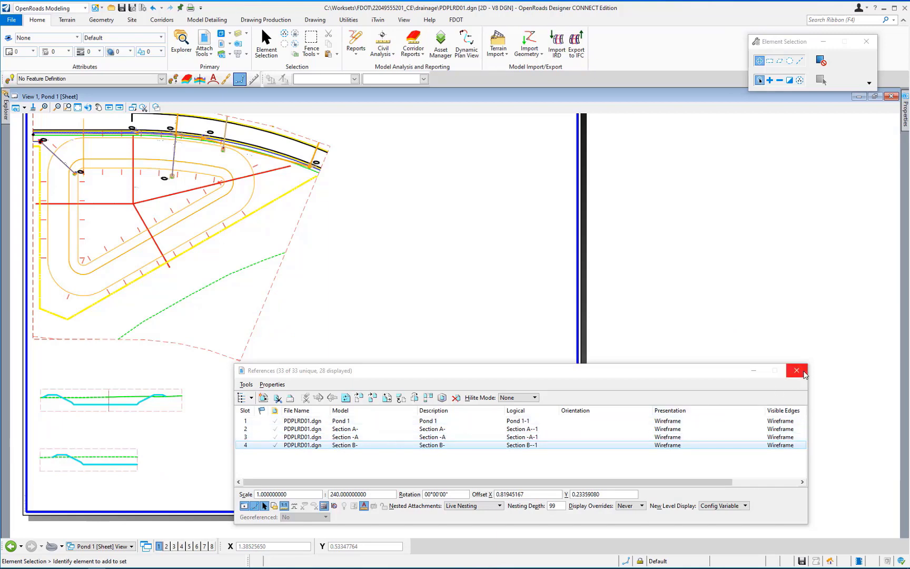
click(797, 371)
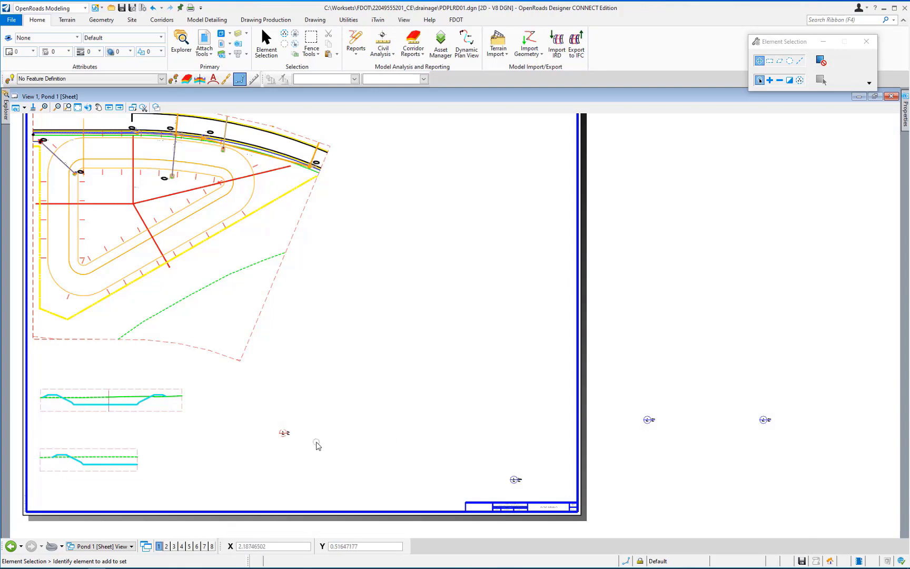
In the multi-model views, start a two-point cross section named boundary on the east pattern line, name it Section -B and disable backward facing.
click(131, 547)
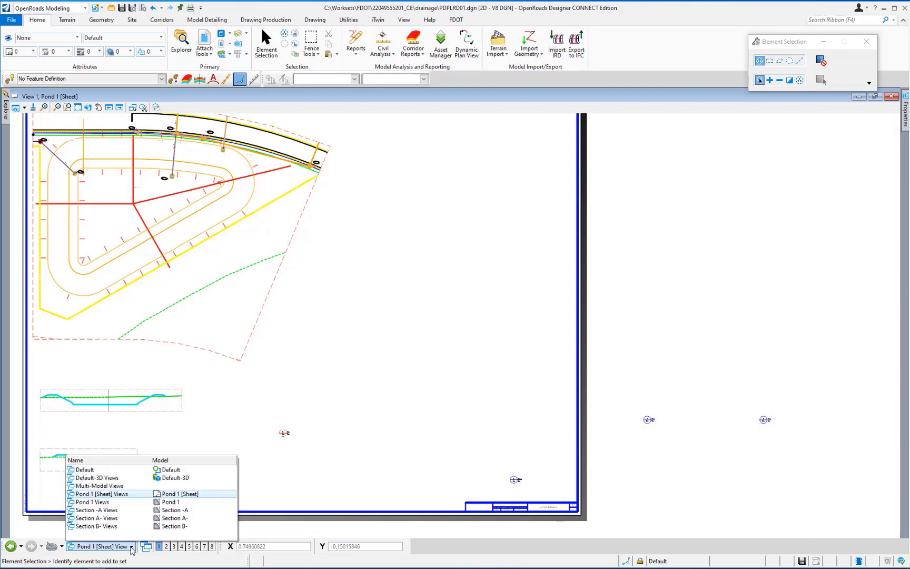
click(178, 485)
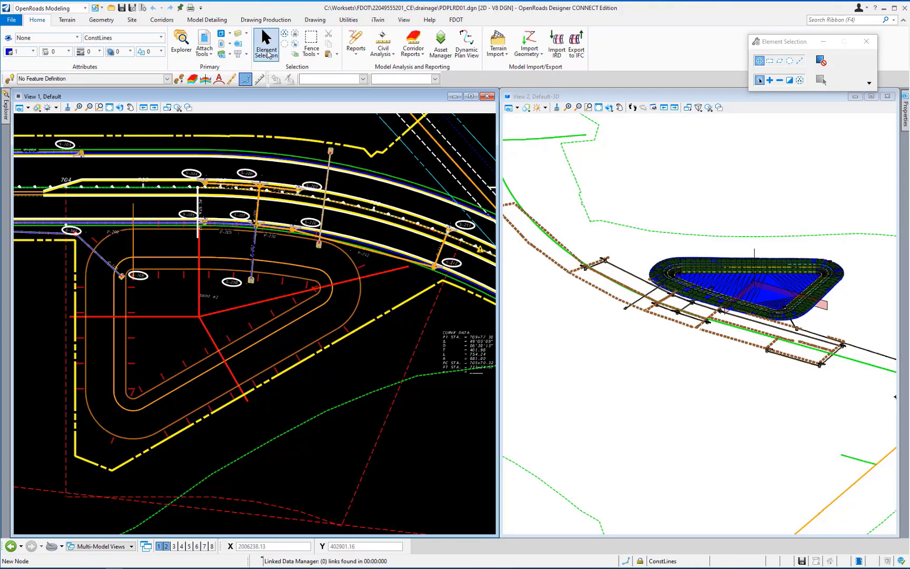
click(279, 19)
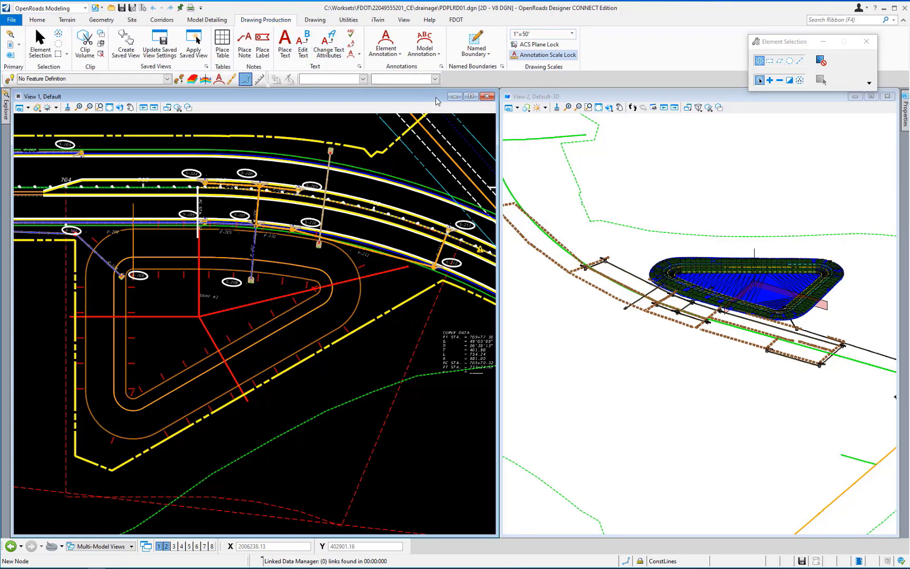
click(489, 55)
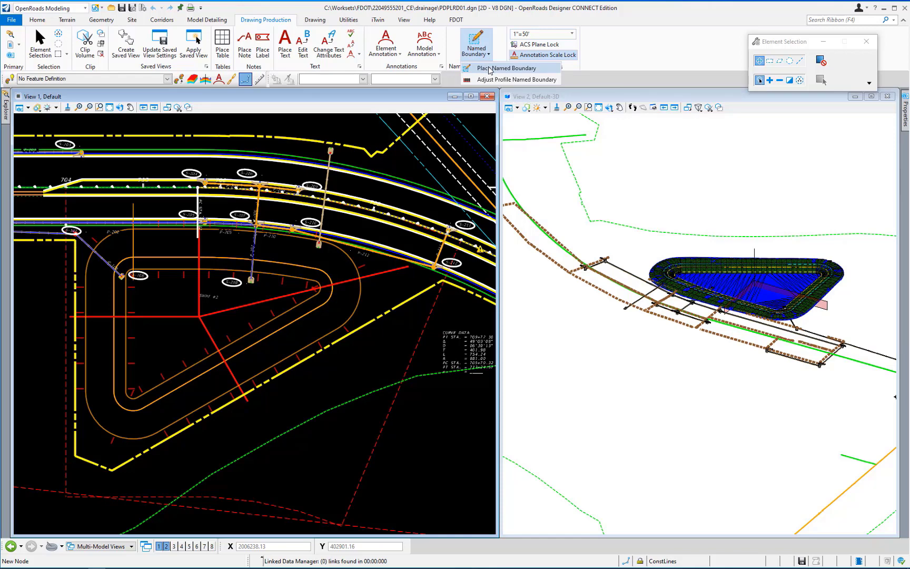
click(491, 69)
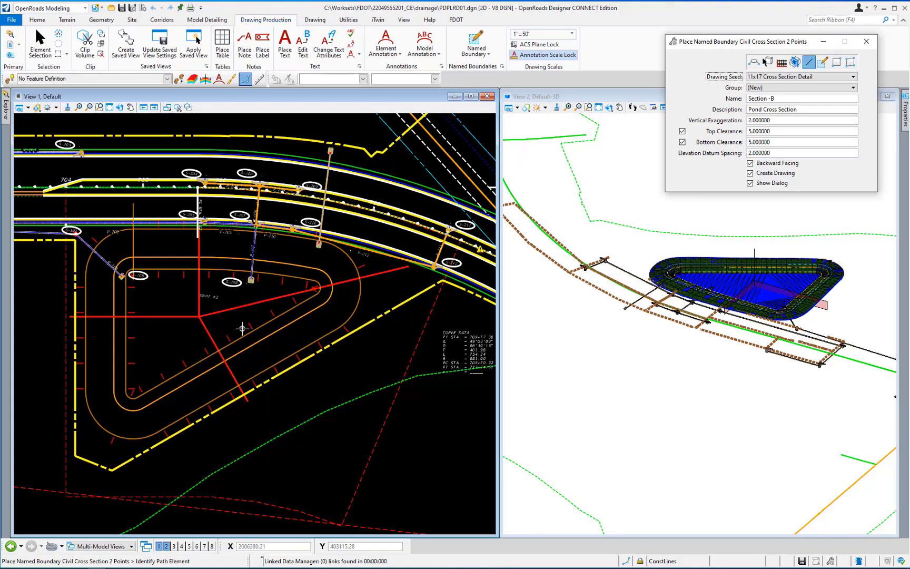
click(264, 300)
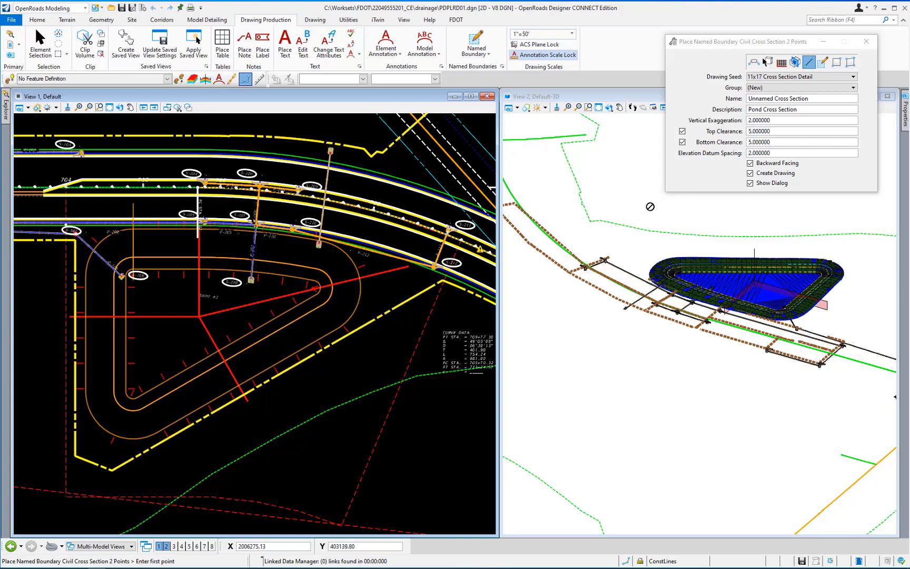
triple_click(820, 103)
text(Section -B)
key(Tab)
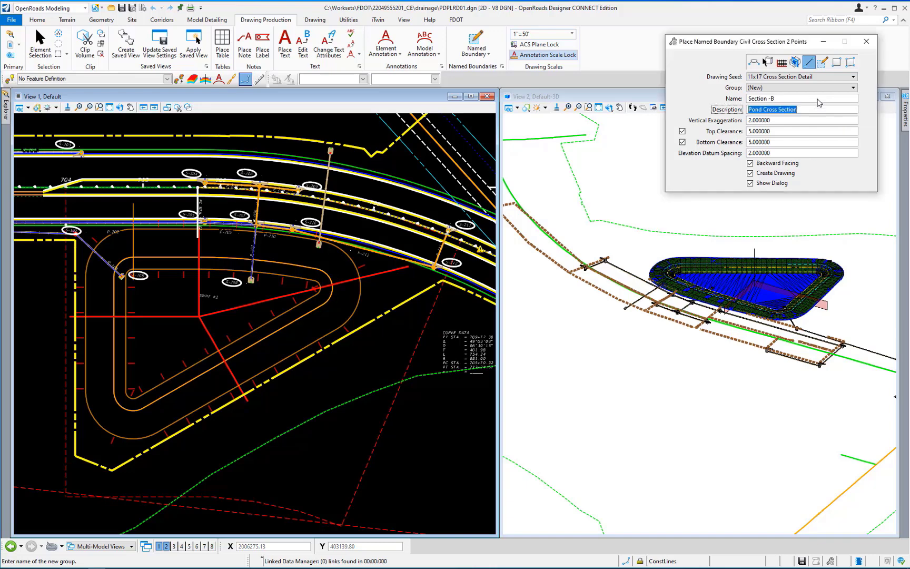
click(752, 165)
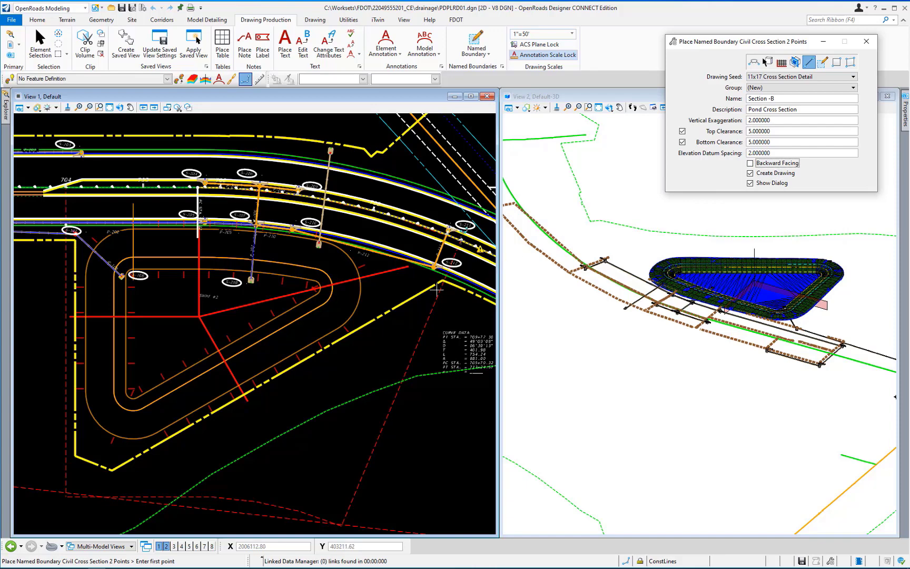
Place the Section -B boundary along the east pattern line, from its outer end to the pond's center, and accept it.
middle_click(408, 271)
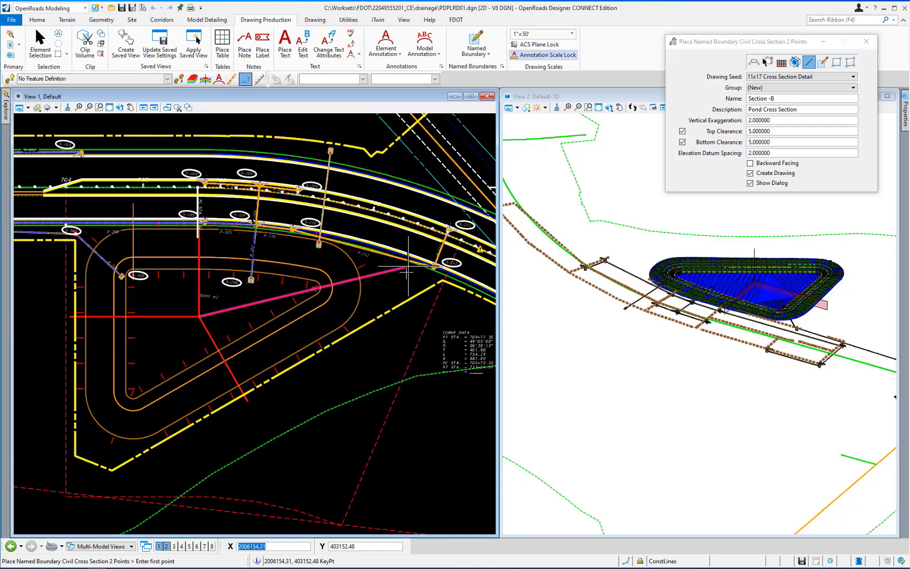
click(406, 273)
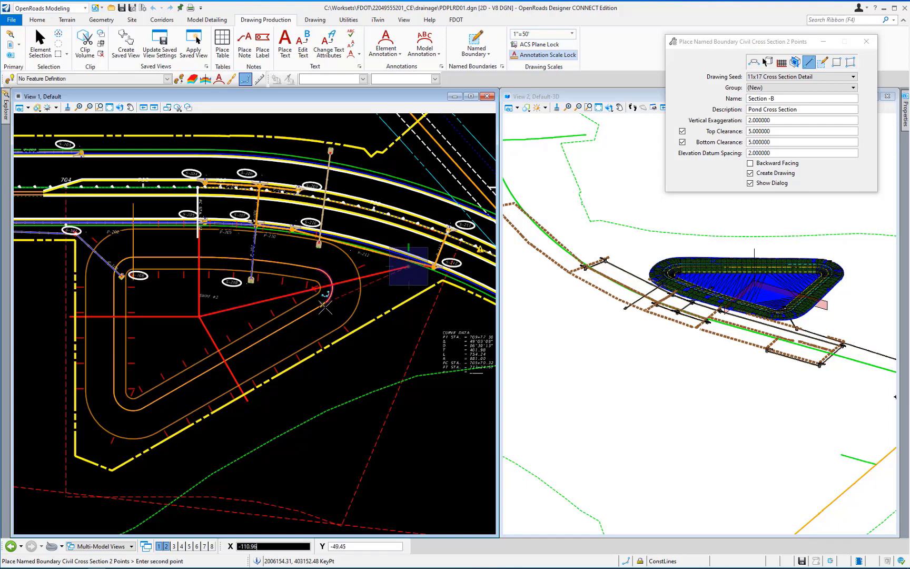
middle_click(209, 318)
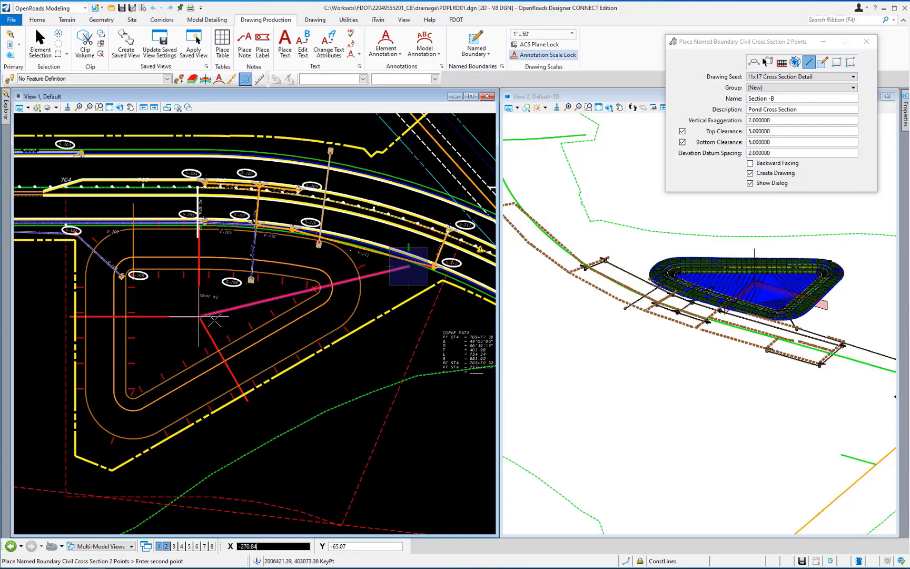
click(215, 320)
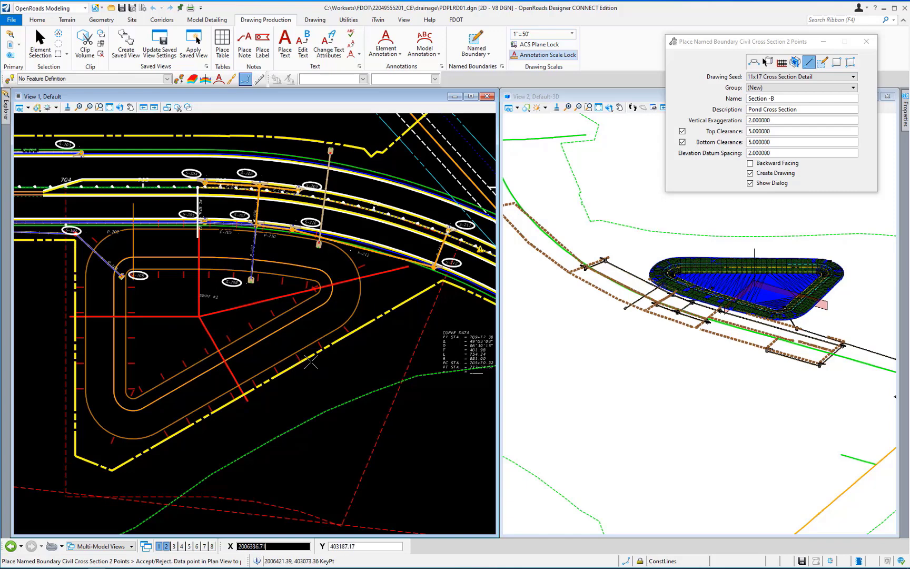
click(395, 435)
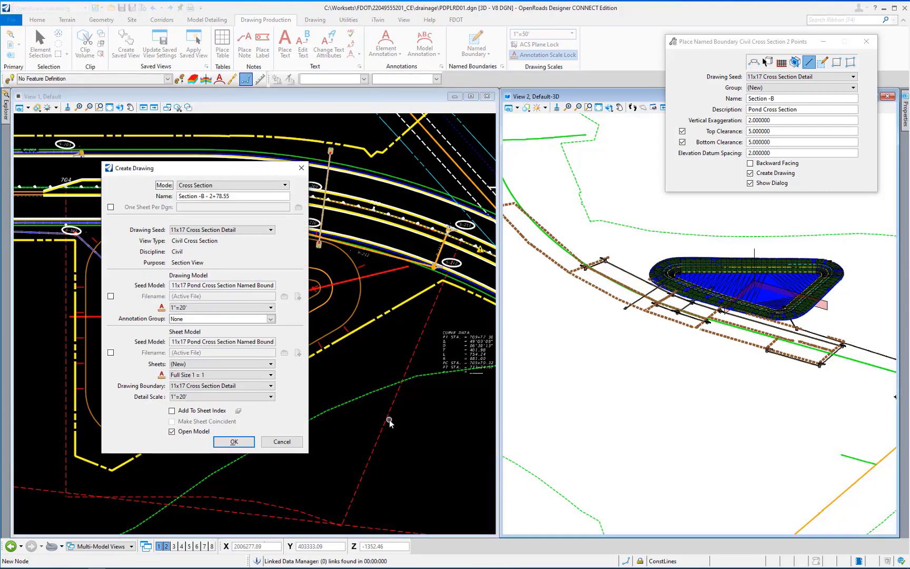
Name the drawing Section -B and create it on the existing Pond 1 sheet with a new drawing boundary.
drag(234, 197, 212, 200)
drag(211, 199, 205, 199)
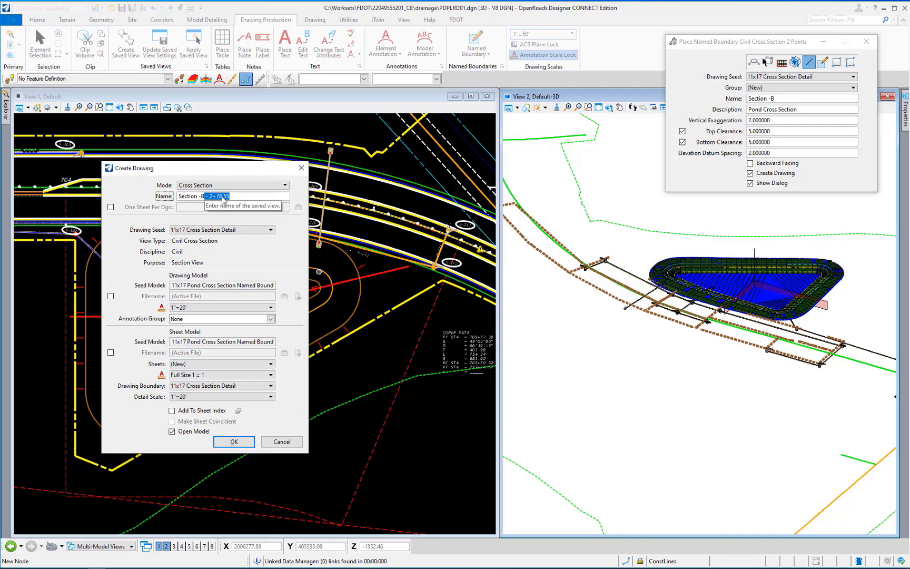
key(BackSpace)
click(219, 364)
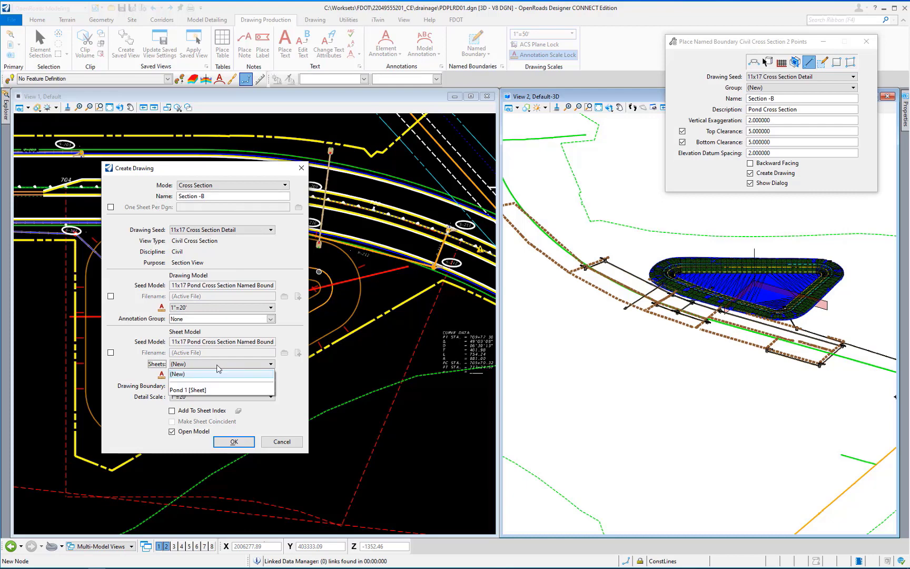
click(218, 391)
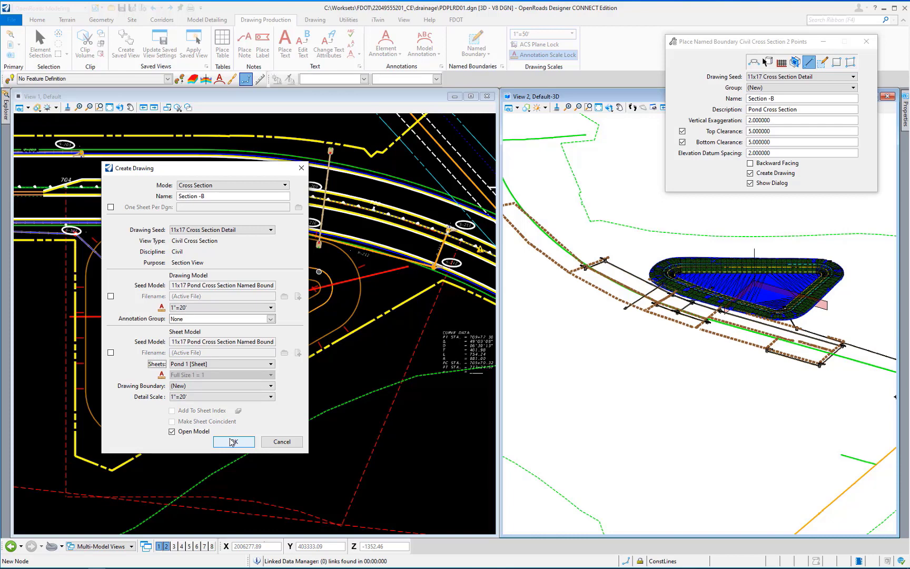
click(232, 441)
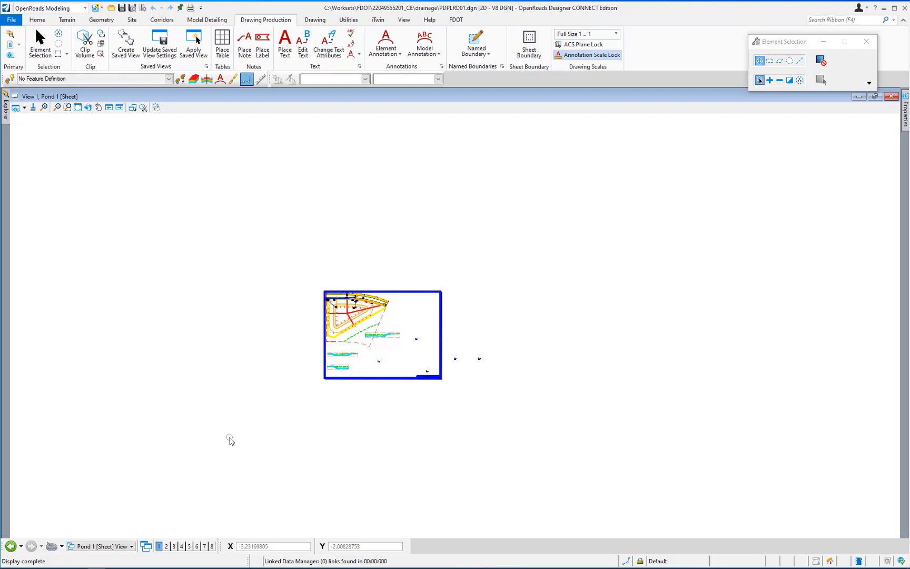
Move the Section -B reference with its boundary so its pond bottom line joins the inner end of the Section B- pond bottom line.
click(37, 21)
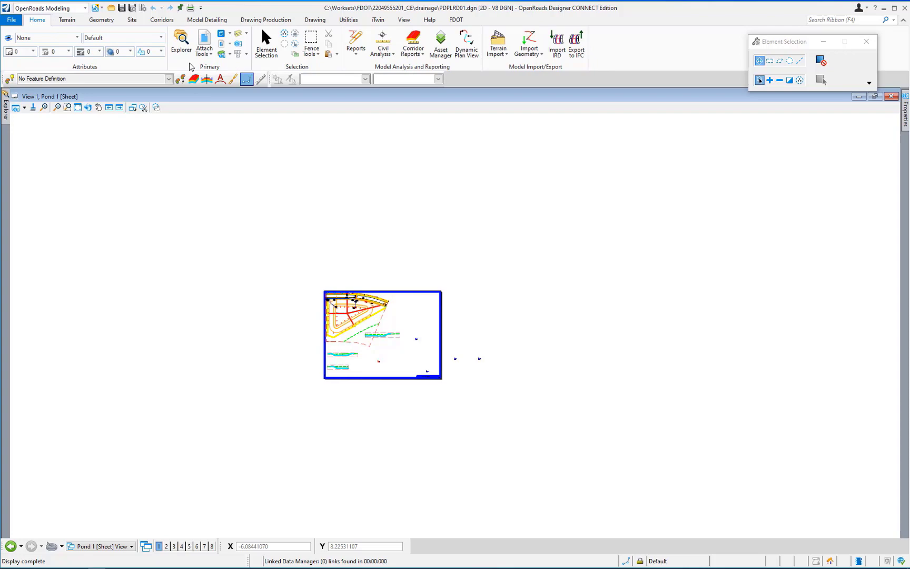
click(205, 41)
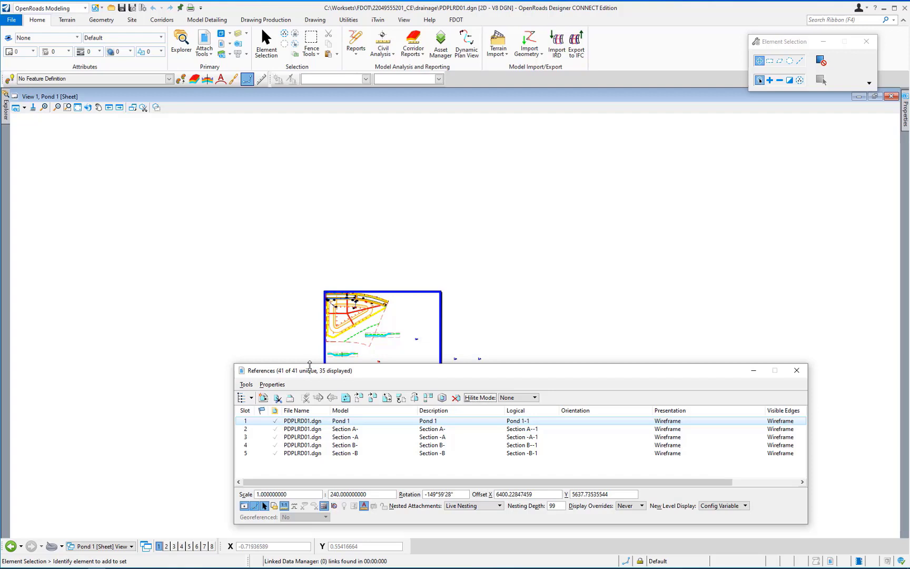
click(364, 454)
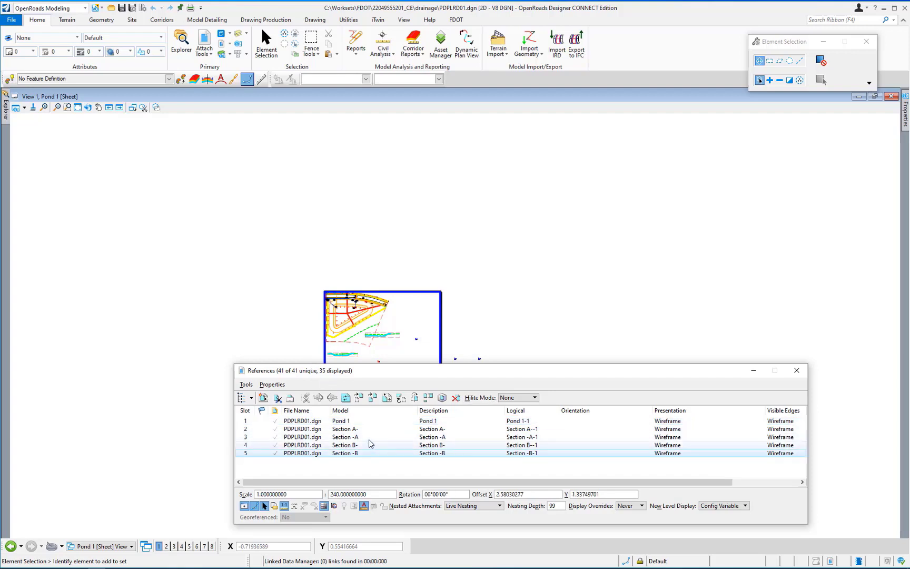
click(359, 398)
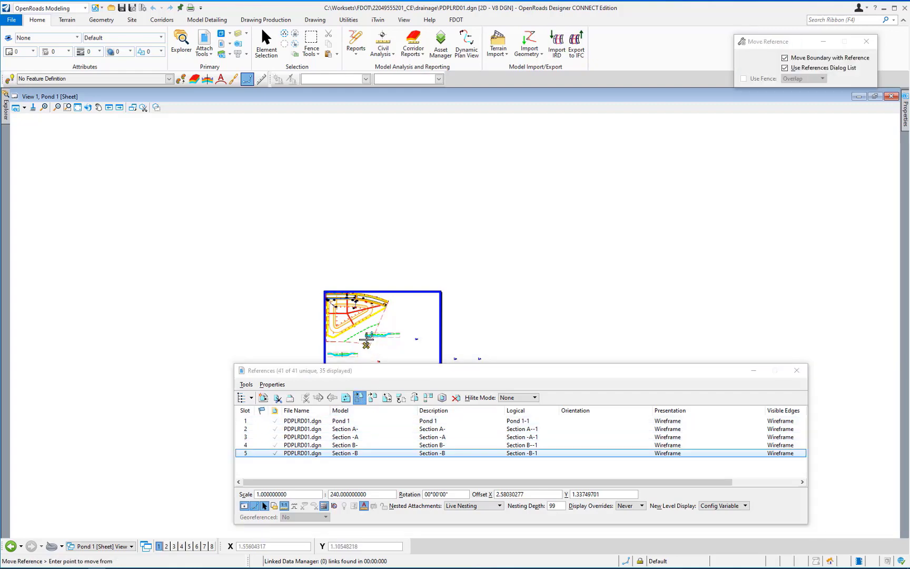
scroll(367, 339, up, 3)
scroll(366, 339, up, 8)
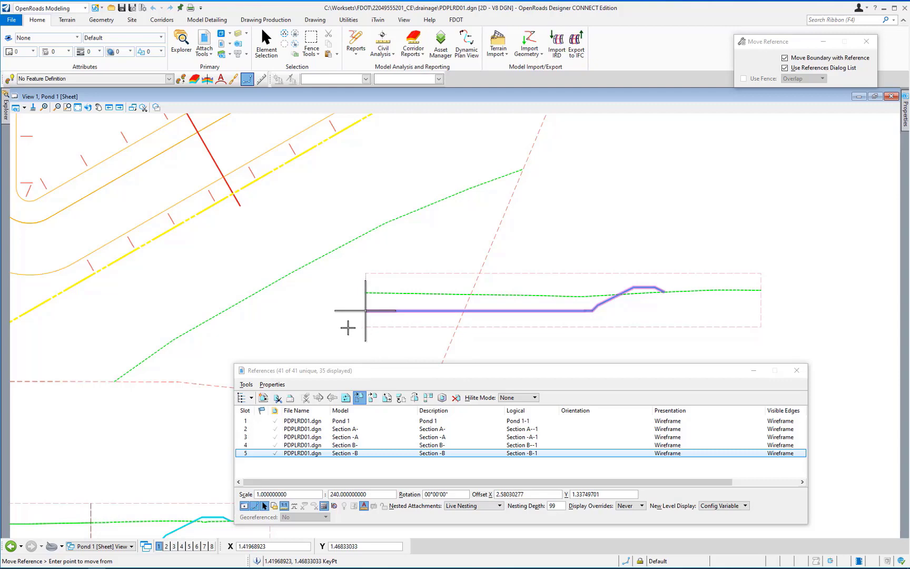
click(348, 328)
scroll(369, 263, down, 4)
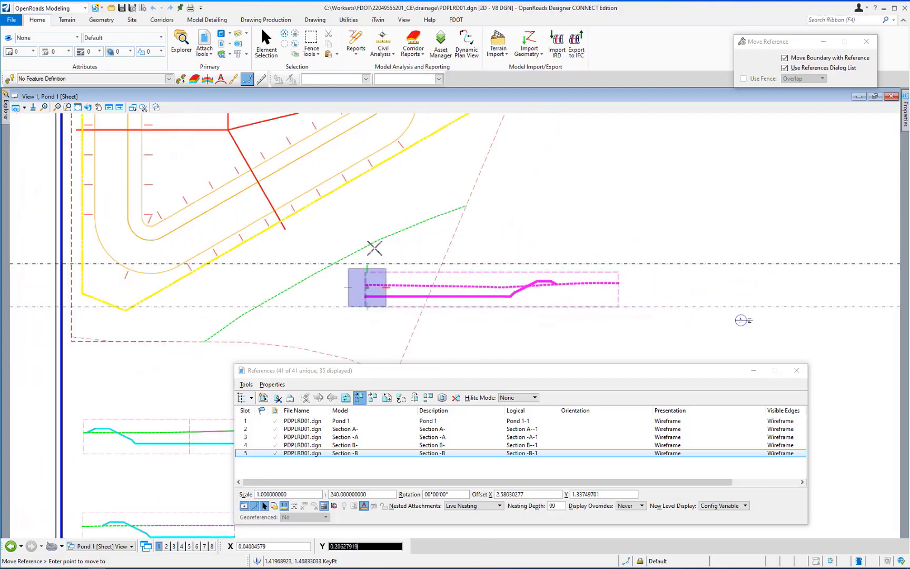
scroll(372, 295, down, 1)
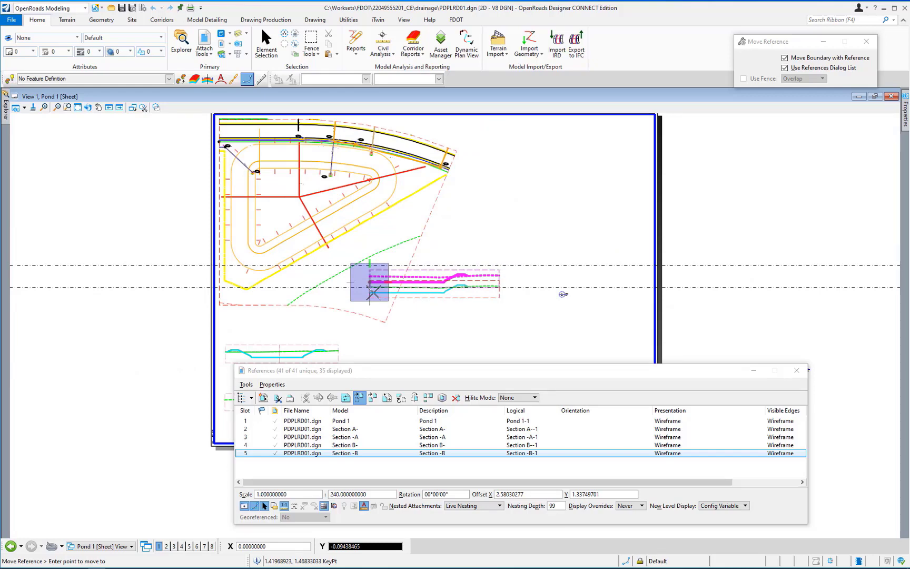
scroll(373, 293, down, 1)
scroll(372, 291, down, 1)
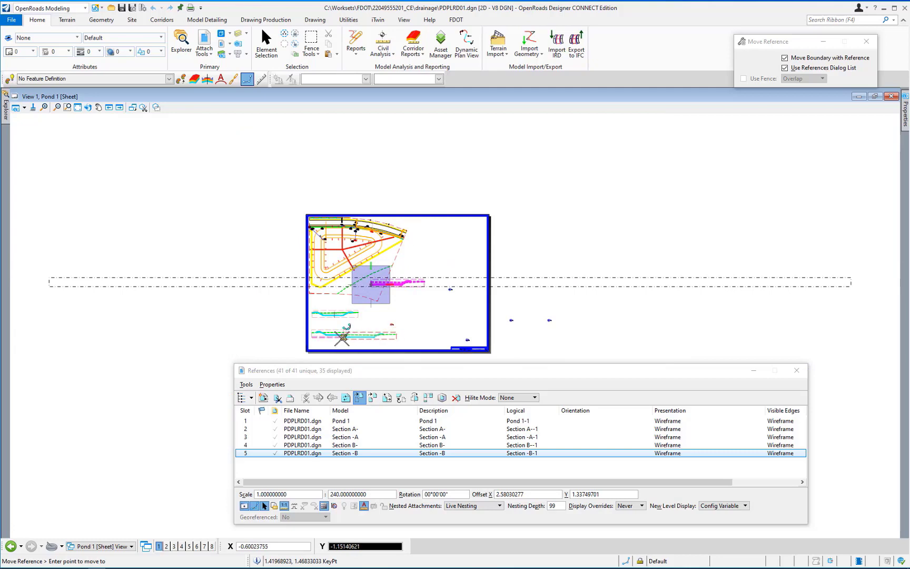
scroll(343, 337, up, 6)
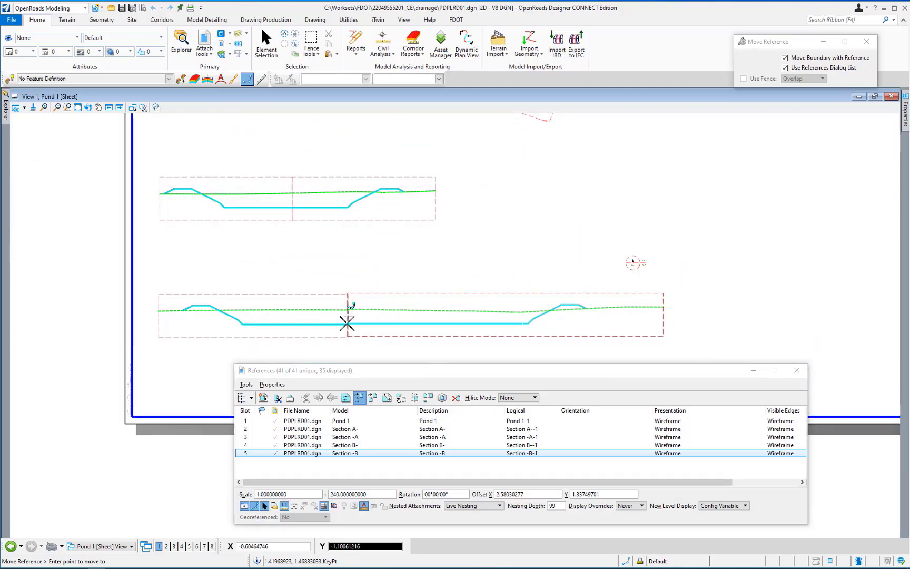
click(346, 323)
middle_drag(344, 326, 356, 292)
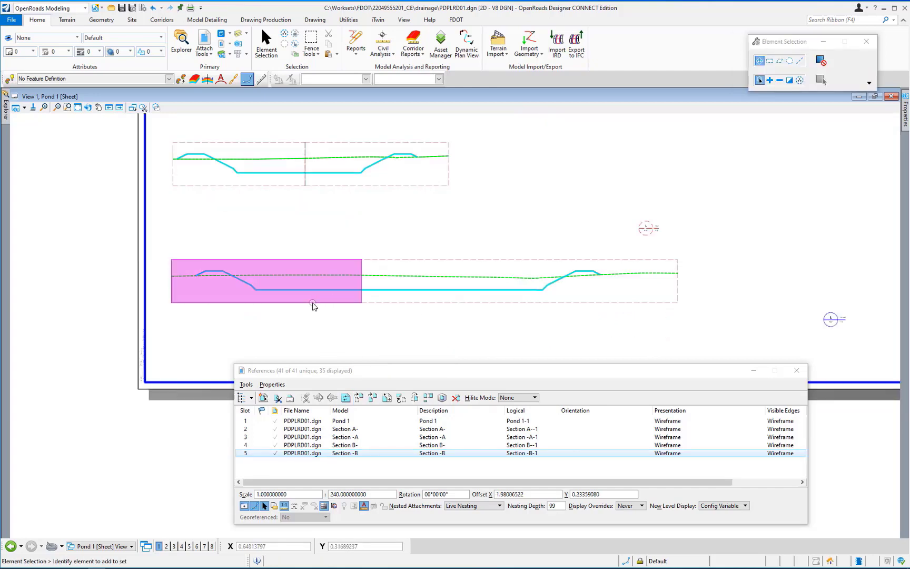
click(797, 371)
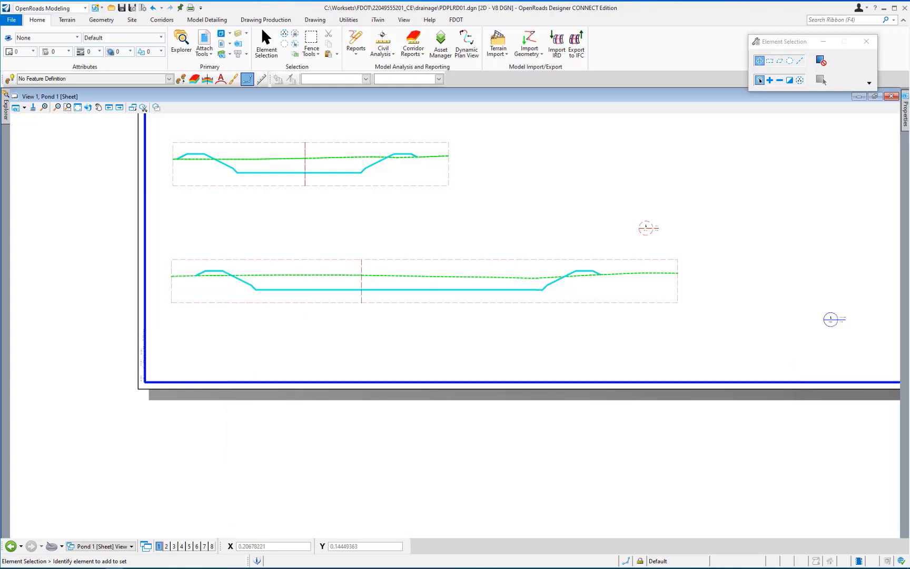
scroll(139, 522, down, 5)
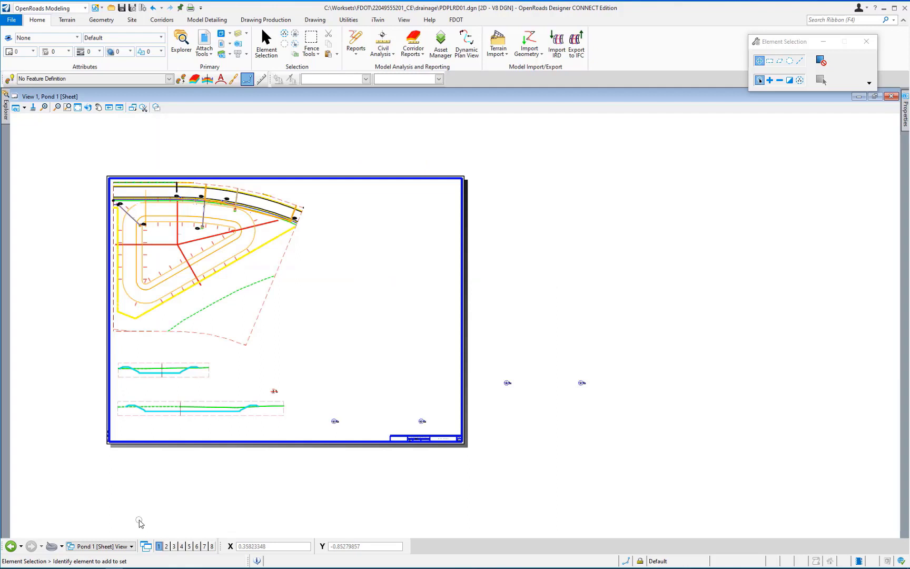
Open the Default-3D views and set the display style to Illustration:Ignore Lighting.
click(132, 547)
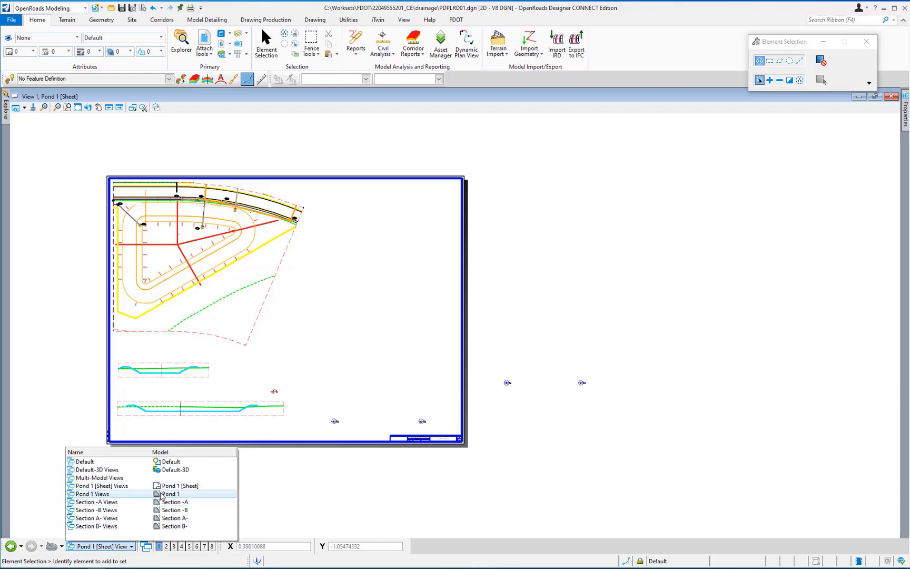
click(160, 481)
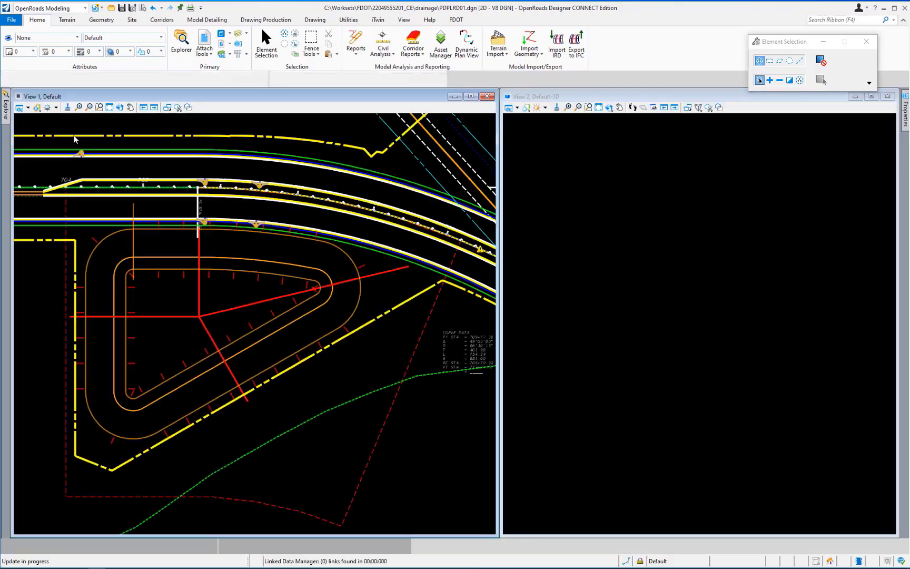
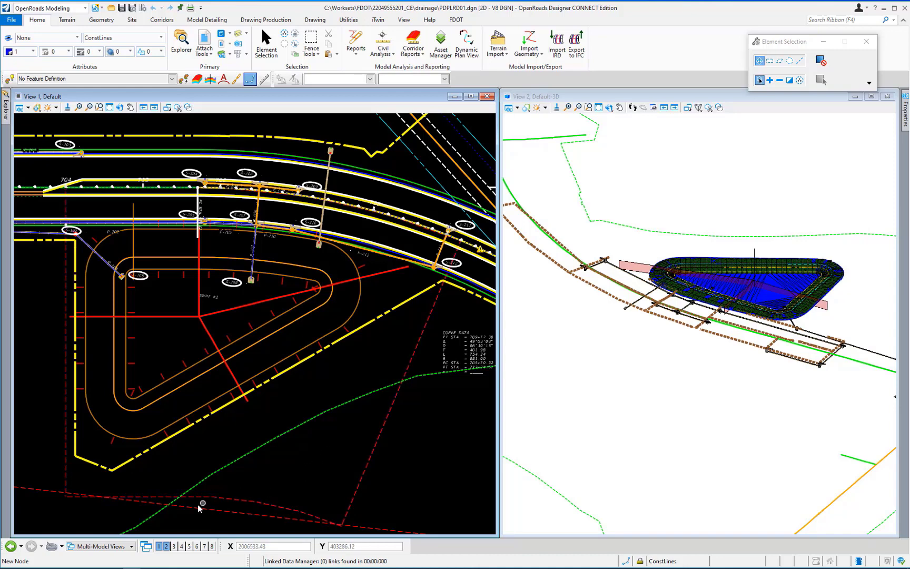
click(132, 550)
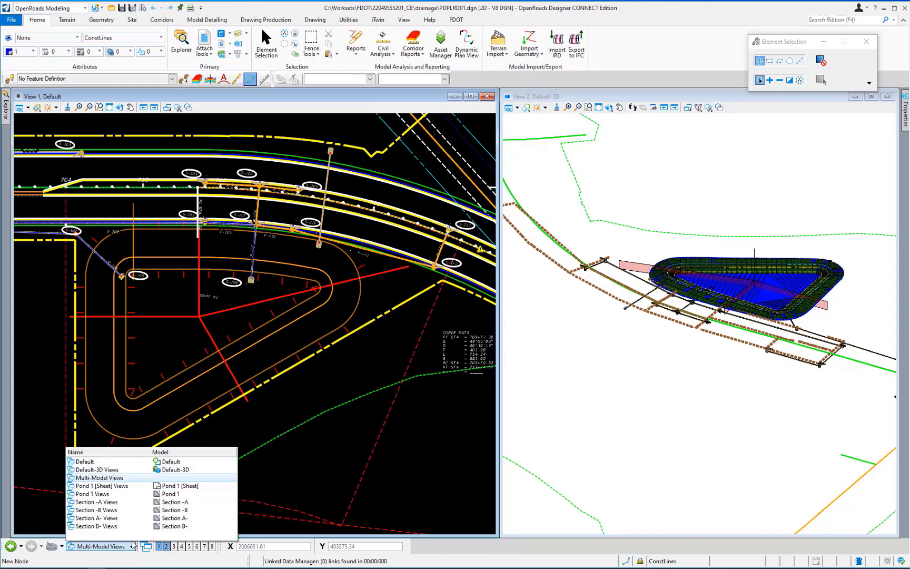
click(125, 472)
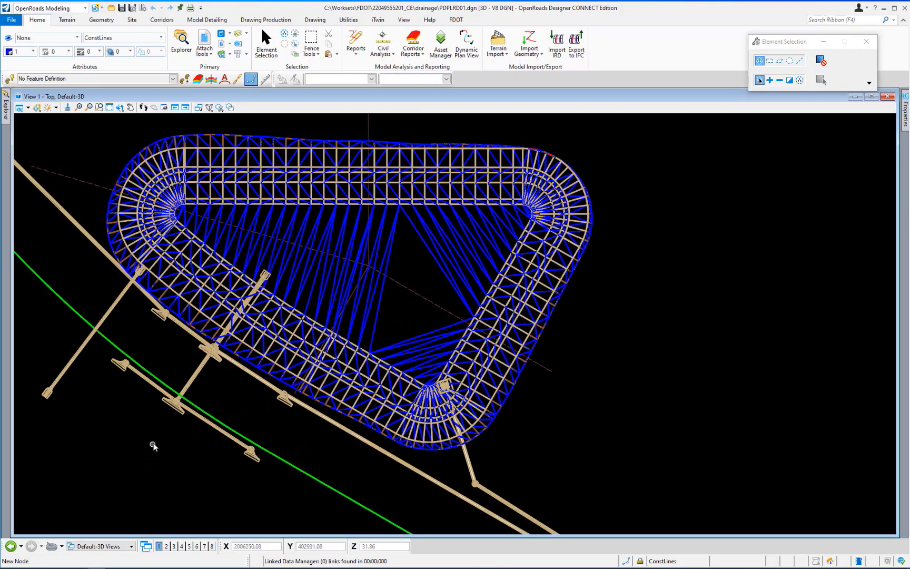
click(28, 109)
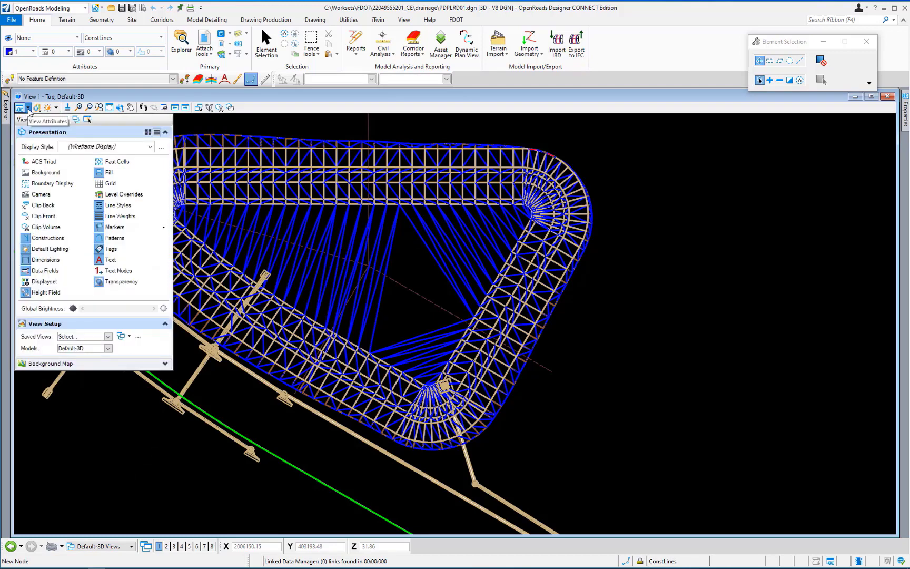
click(124, 150)
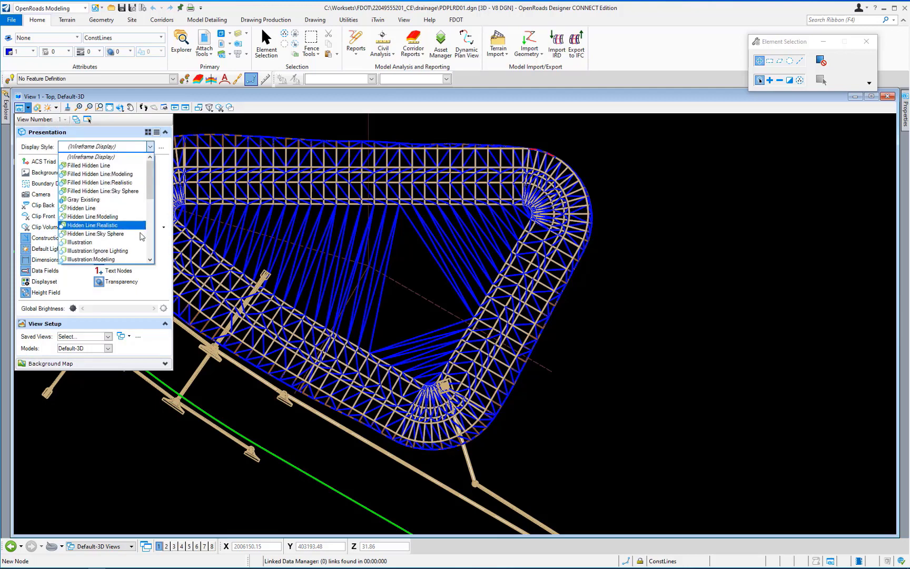
click(126, 251)
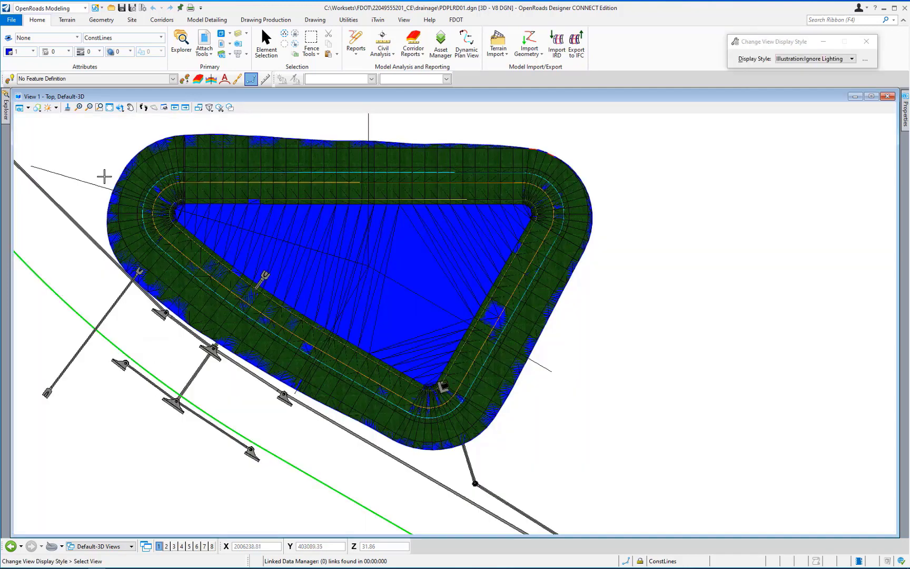
click(67, 107)
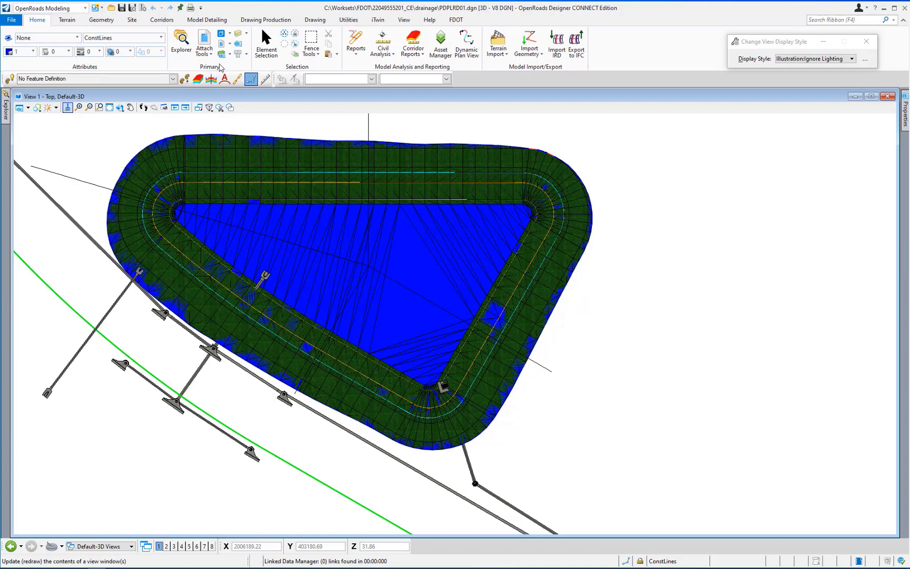
Turn off all levels of the active PDPLRD01.dgn model in the 3D view, keeping the referenced files displayed.
click(240, 36)
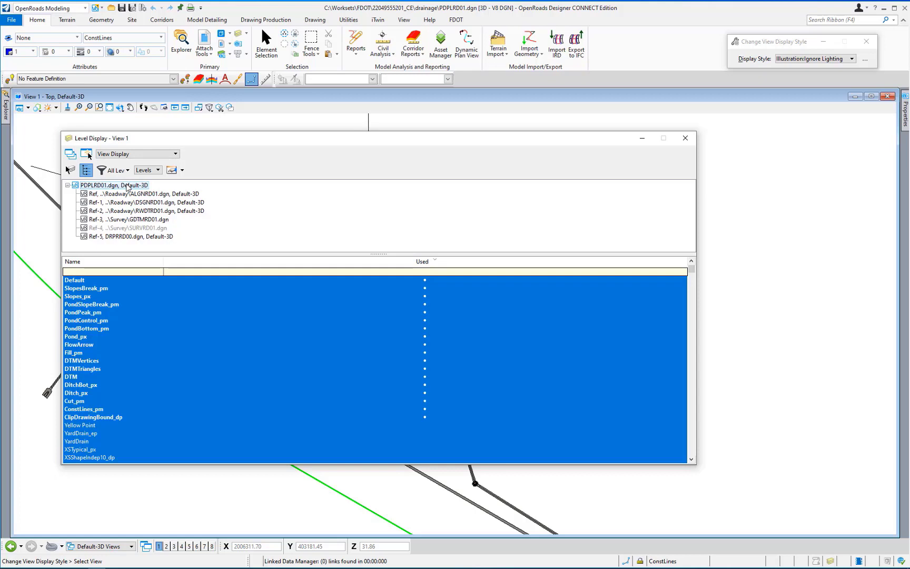
drag(370, 278, 367, 459)
click(686, 138)
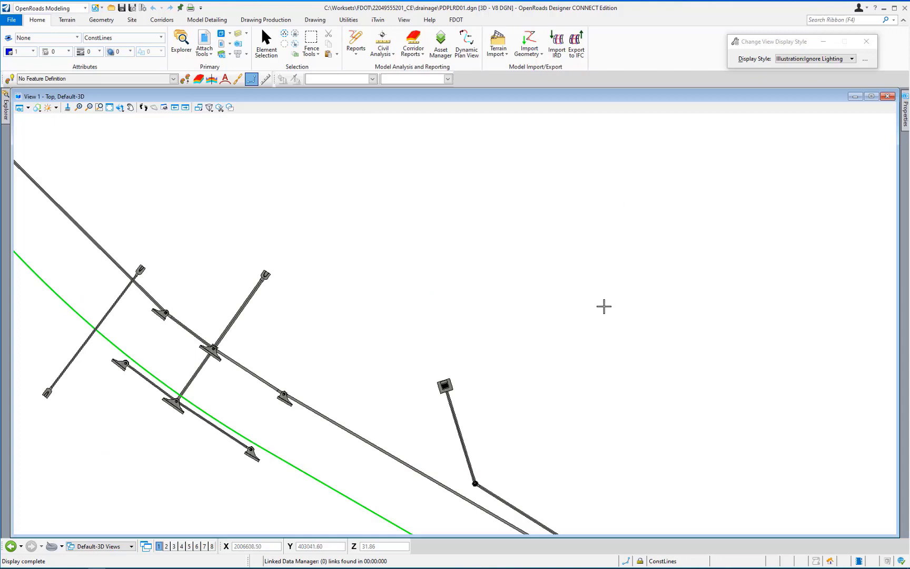
Rotate the 3D view dynamically around the grated pond inlet structure to an oblique view showing its grate, box and base slab.
scroll(484, 403, up, 5)
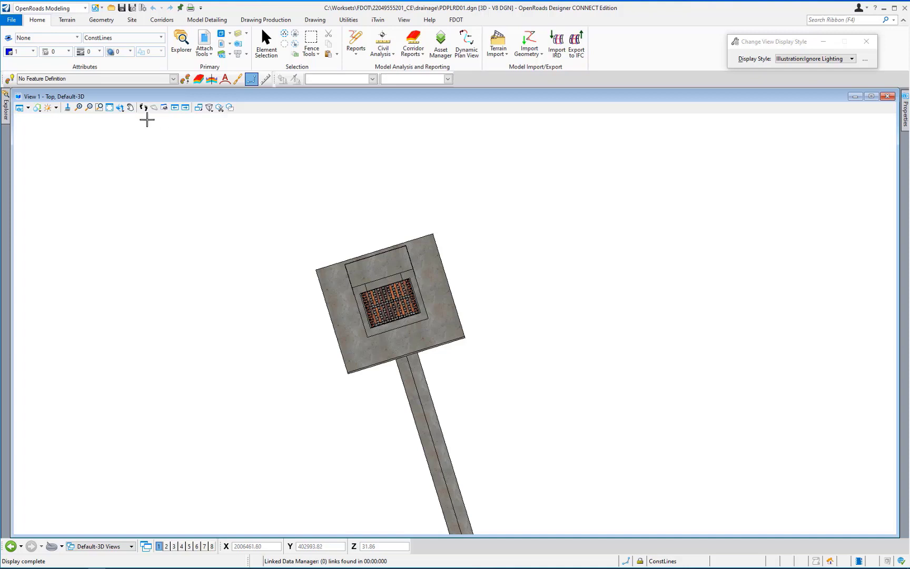
click(121, 110)
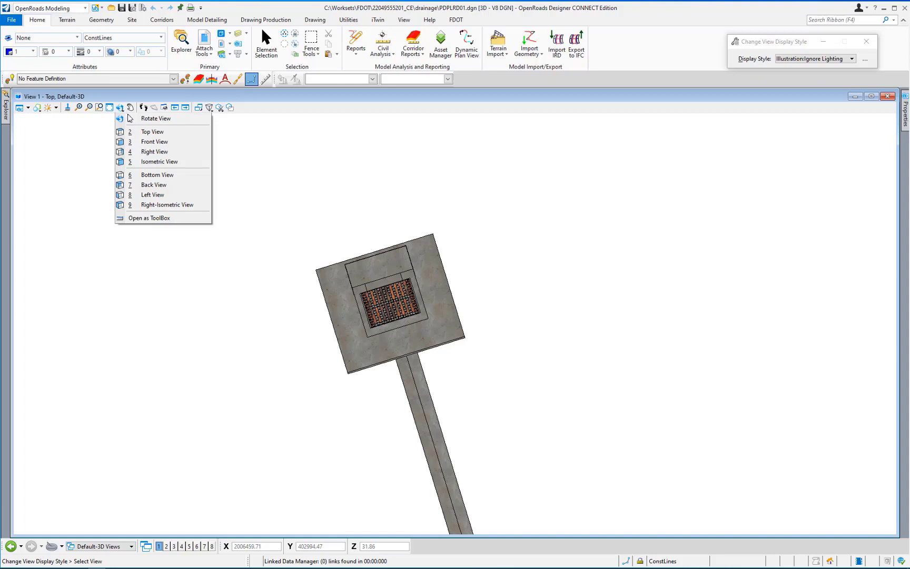
click(136, 119)
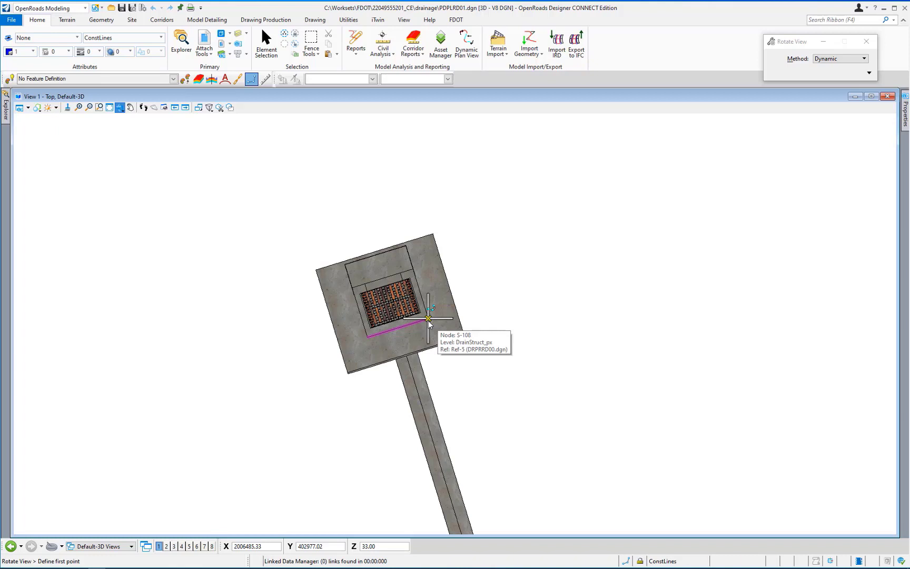
click(429, 320)
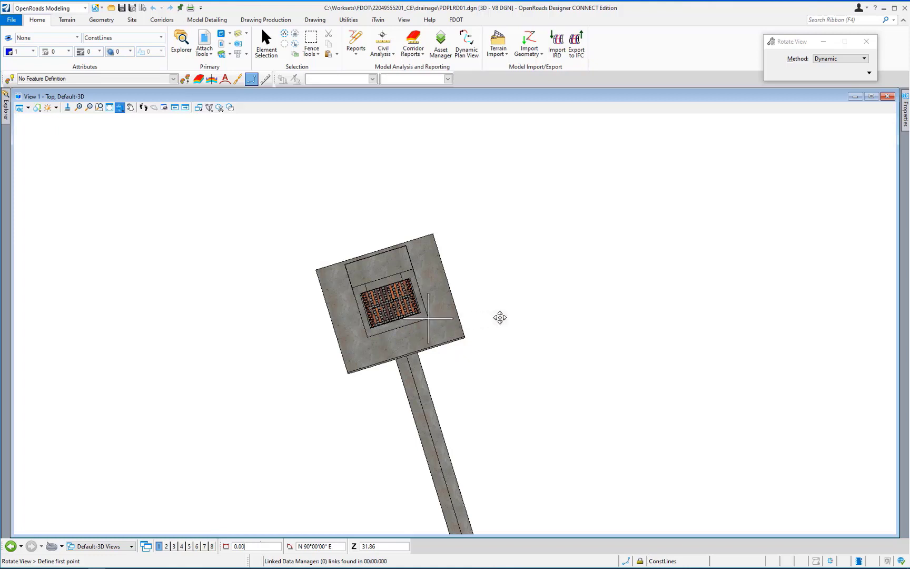
click(849, 147)
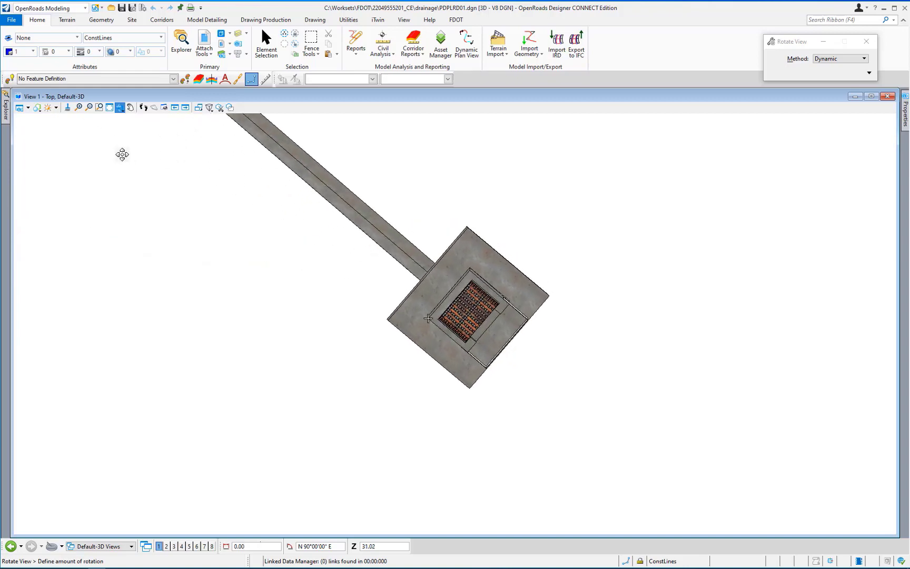
click(28, 140)
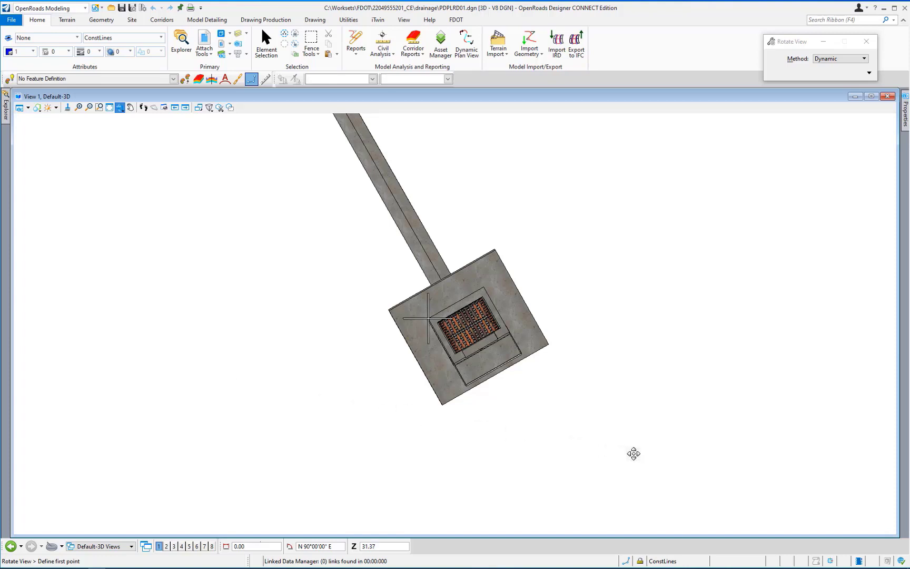
click(812, 499)
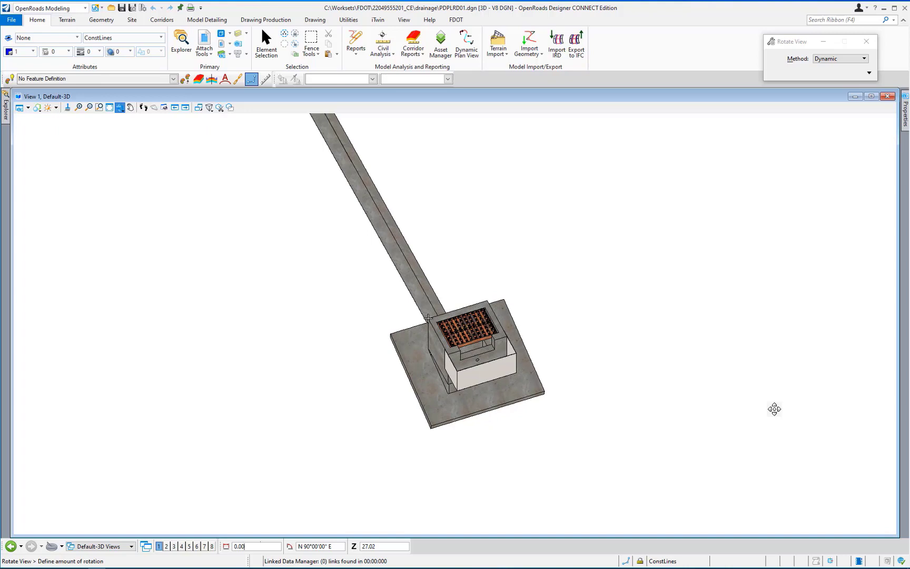
click(429, 318)
right_click(775, 409)
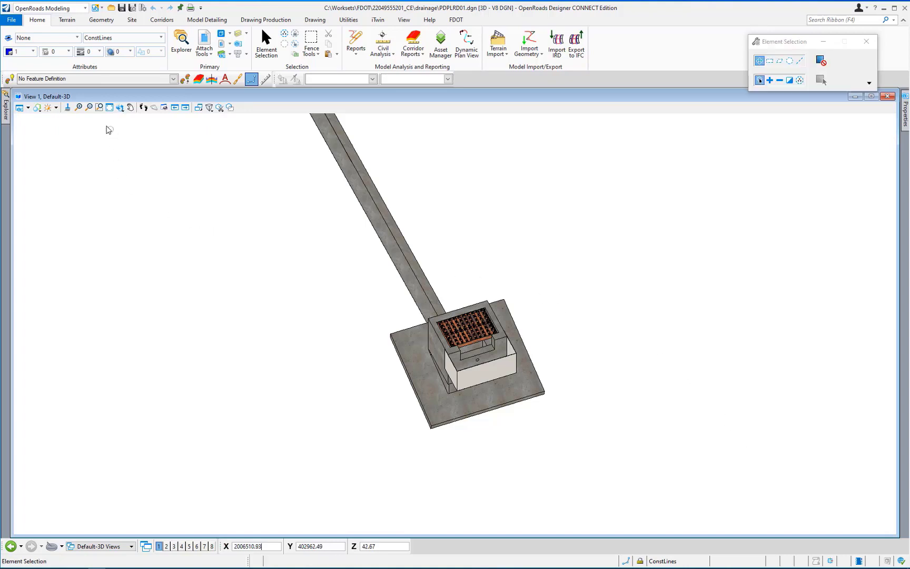
Fit the 3D view to a window area around the grated inlet structure and the adjoining end of its pipe.
click(100, 108)
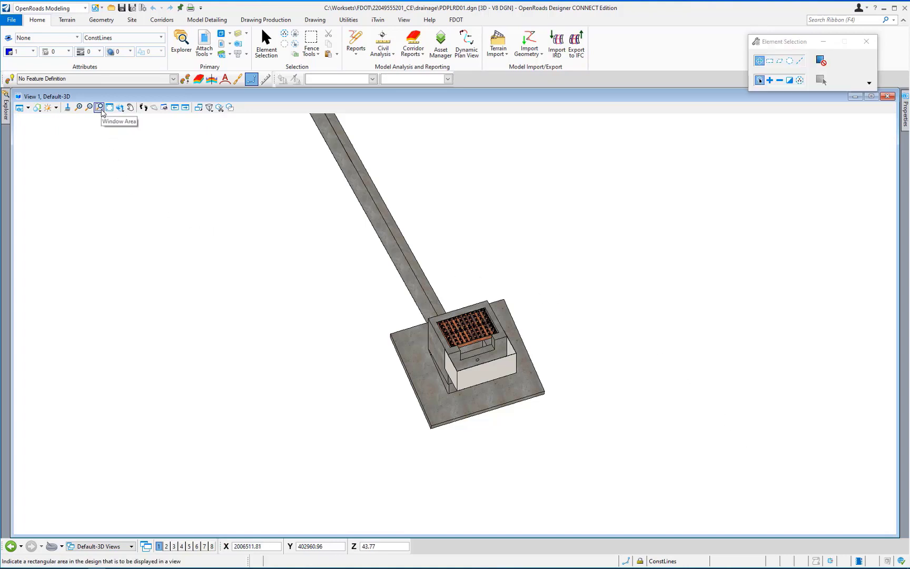
click(101, 109)
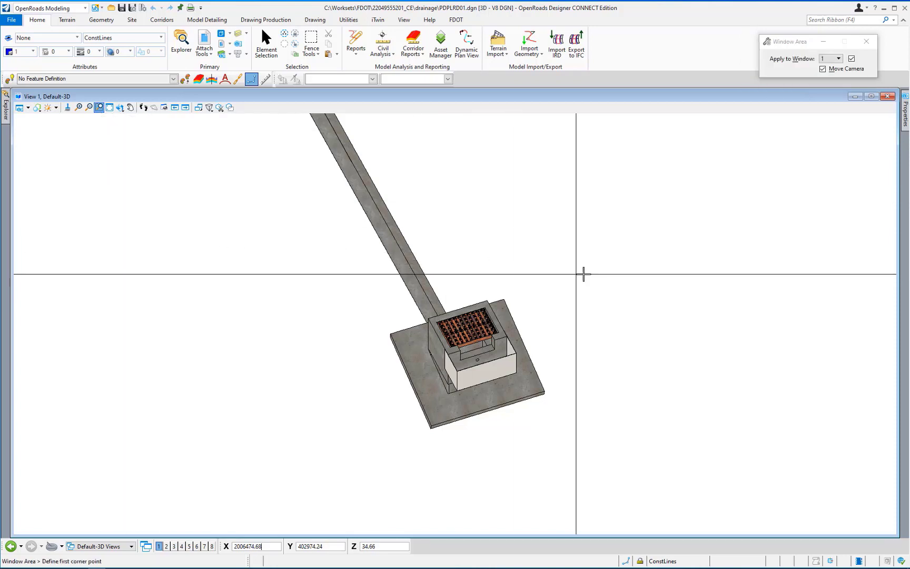
click(666, 250)
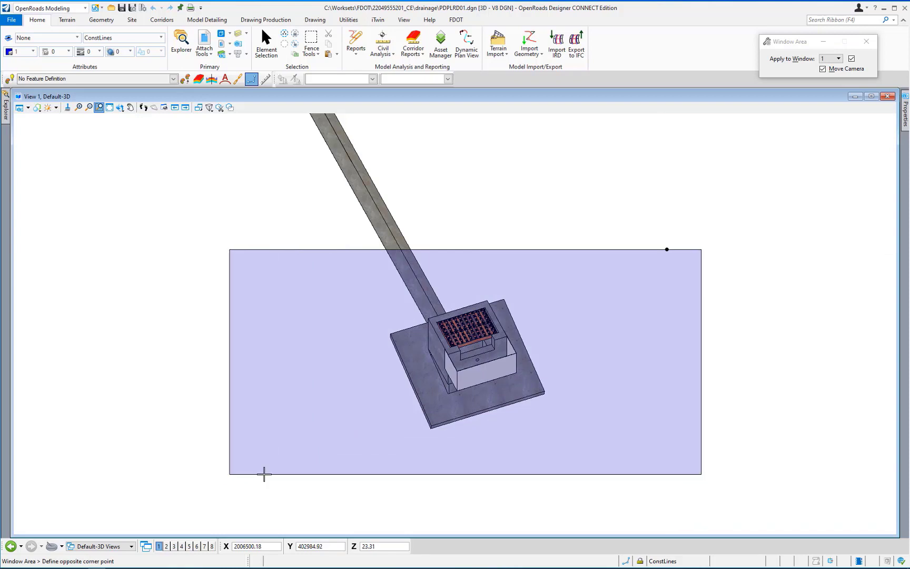
click(264, 474)
right_click(279, 473)
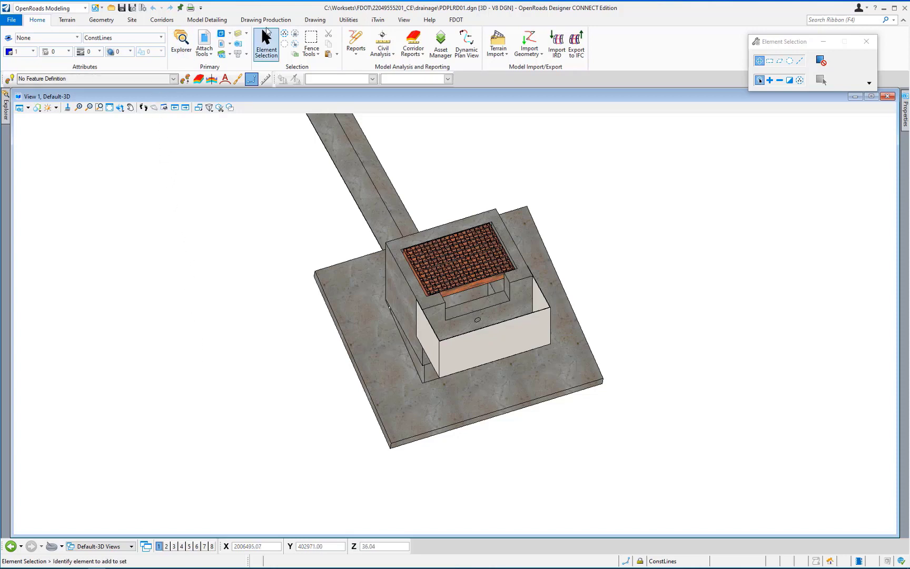
Clip the 3D view with a two-point clip volume around the inlet structure and pipe end, with Display Clip Element turned off.
click(269, 21)
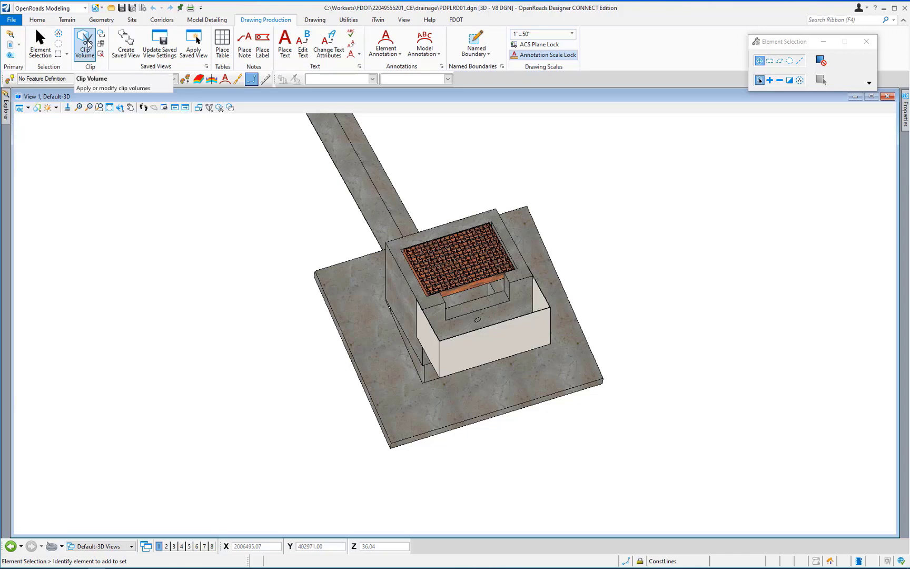
click(88, 44)
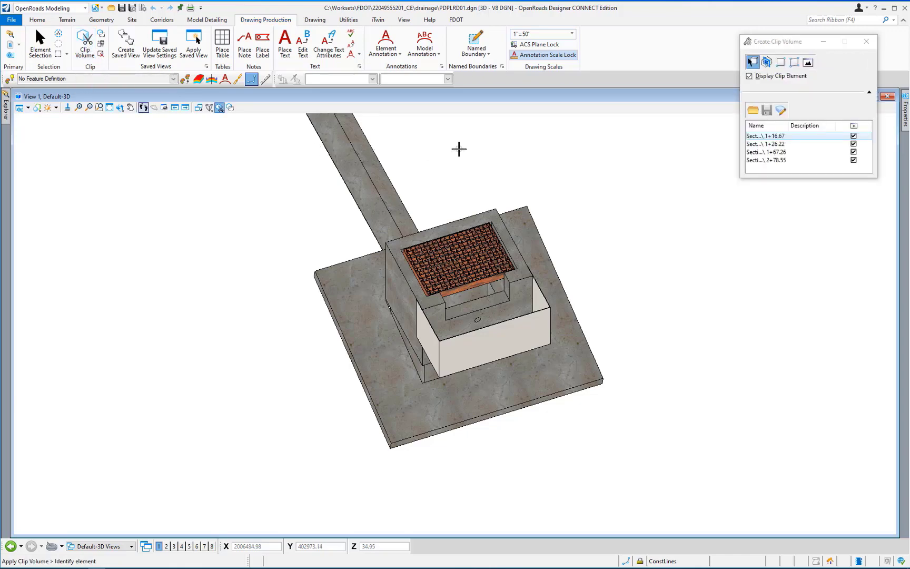
click(780, 63)
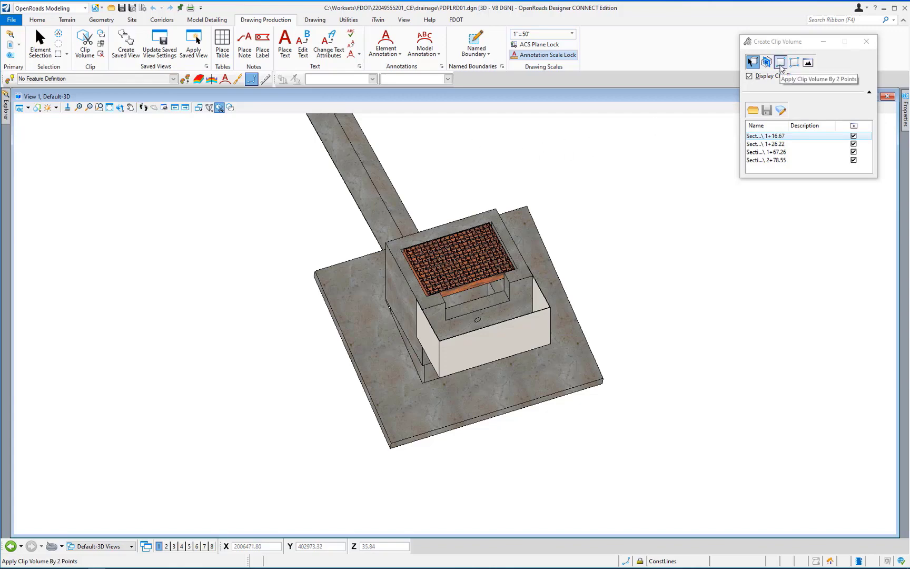
click(780, 64)
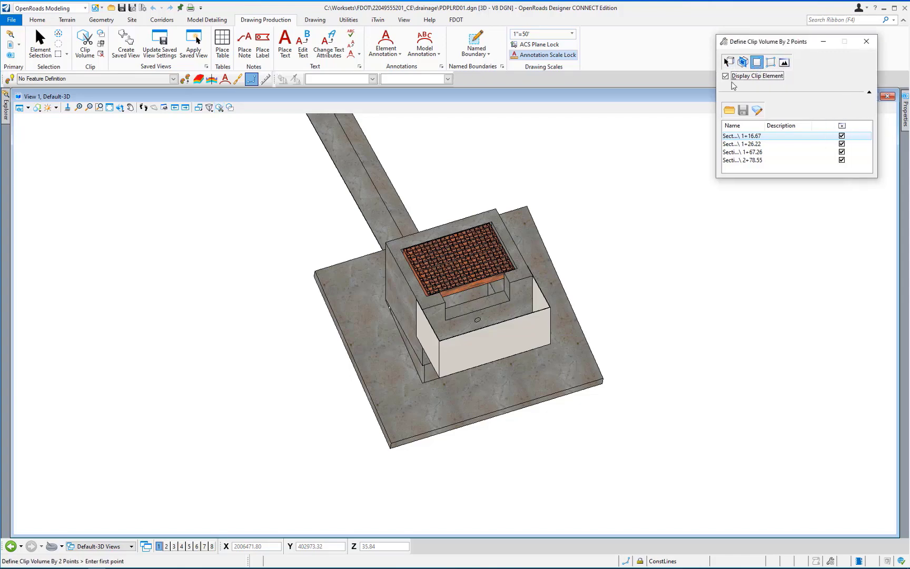
click(728, 76)
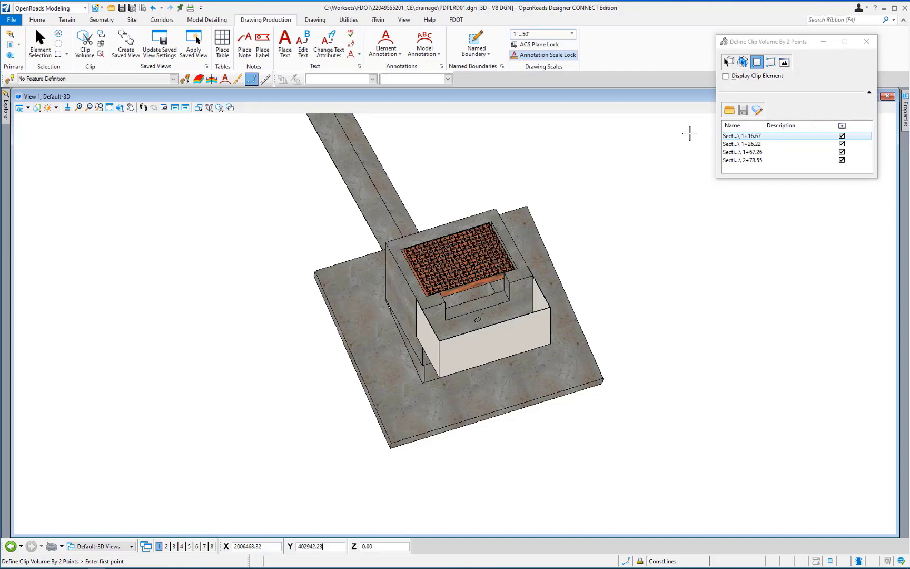
click(689, 135)
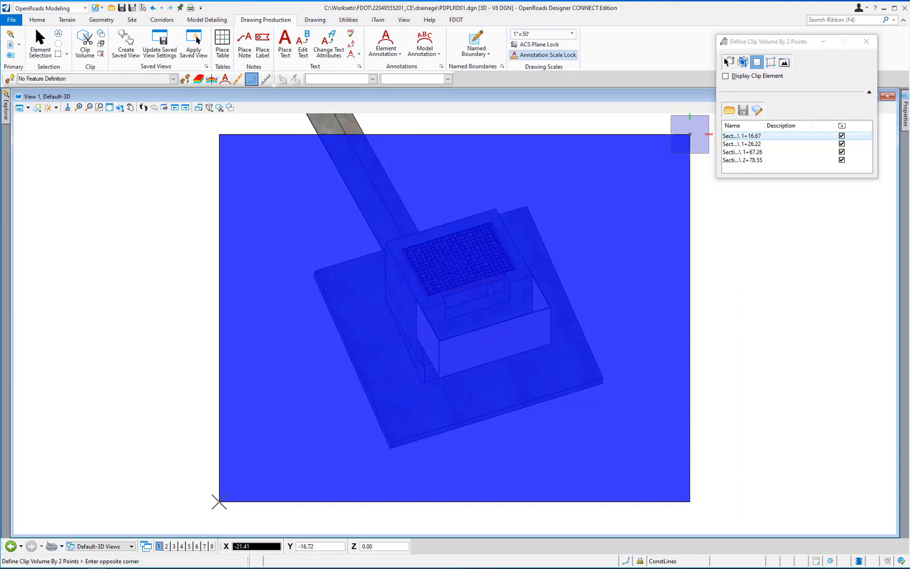
click(220, 502)
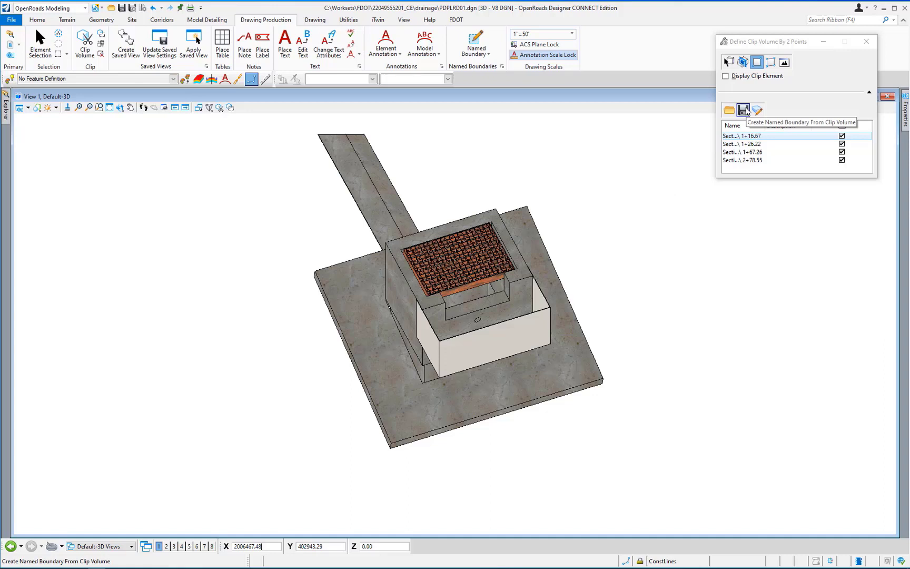
Save the clip volume as a named boundary called Specisl Detail.
click(744, 109)
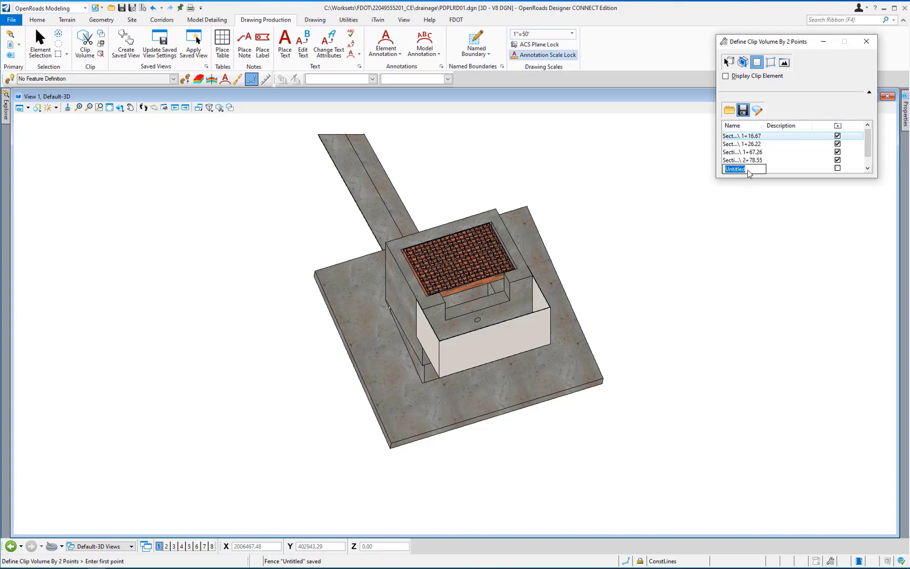
text(Specisl Detail)
key(Return)
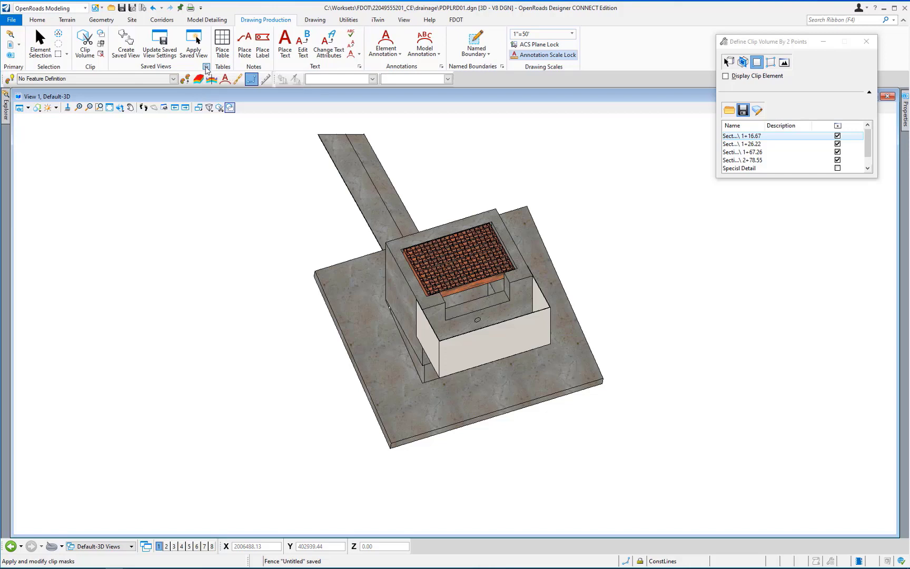
Create a General saved view from View 1 named Special Detail, described as Pond Control Structure, using the Specisl Detail clip volume.
click(206, 67)
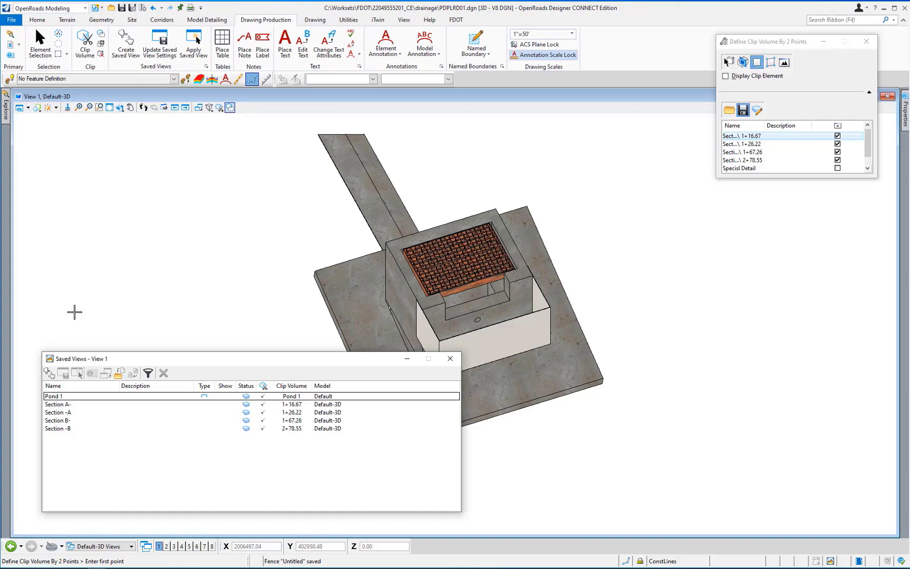
click(49, 373)
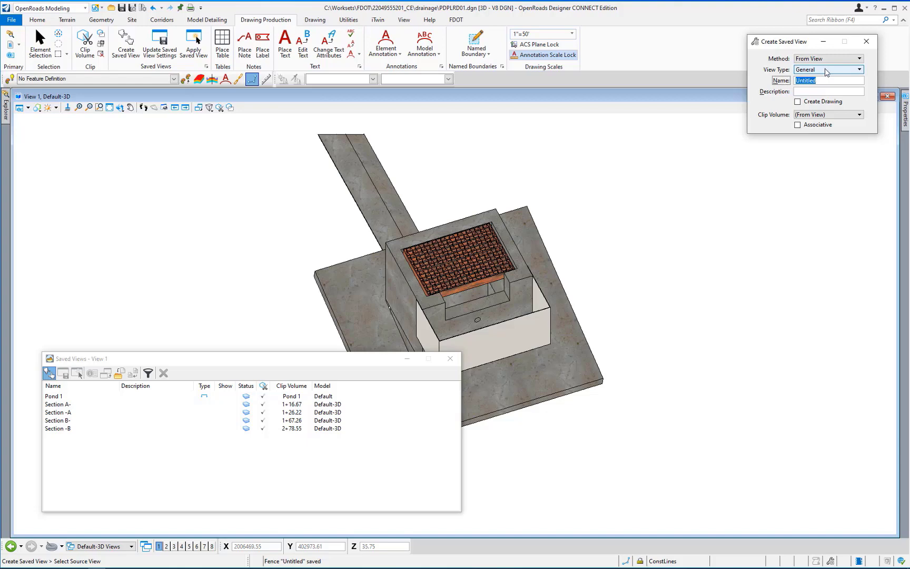
click(814, 83)
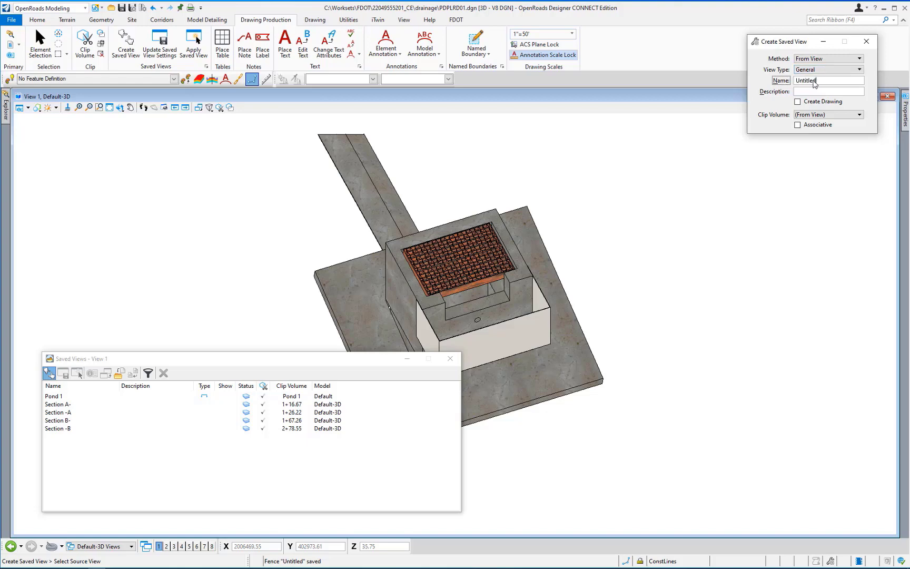
double_click(815, 81)
text(Special Detail)
click(812, 93)
text(Pond Control Structure)
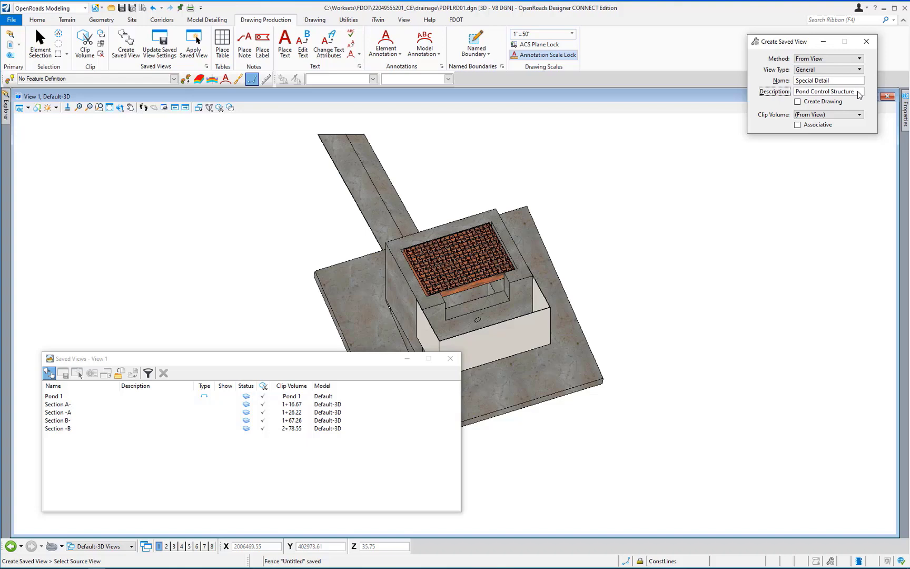
click(851, 116)
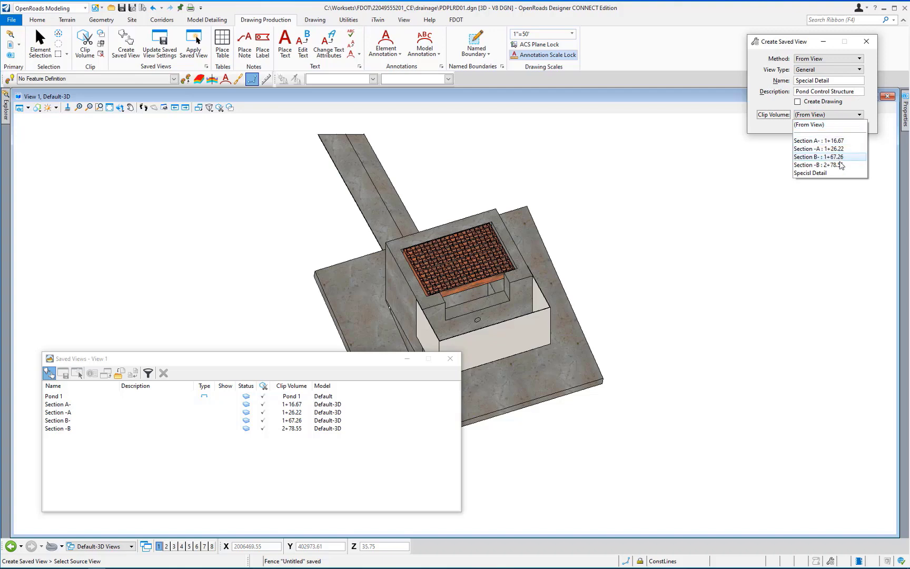
click(817, 178)
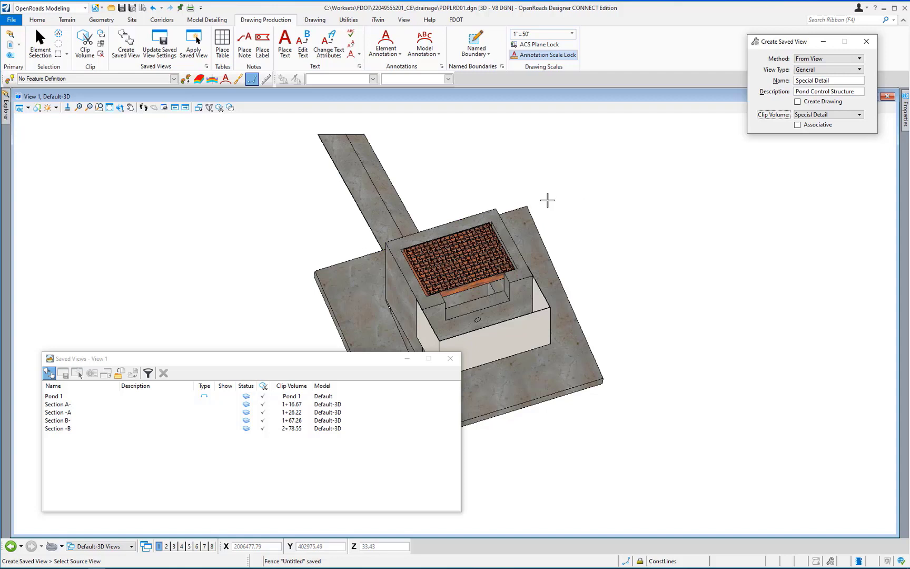
click(548, 200)
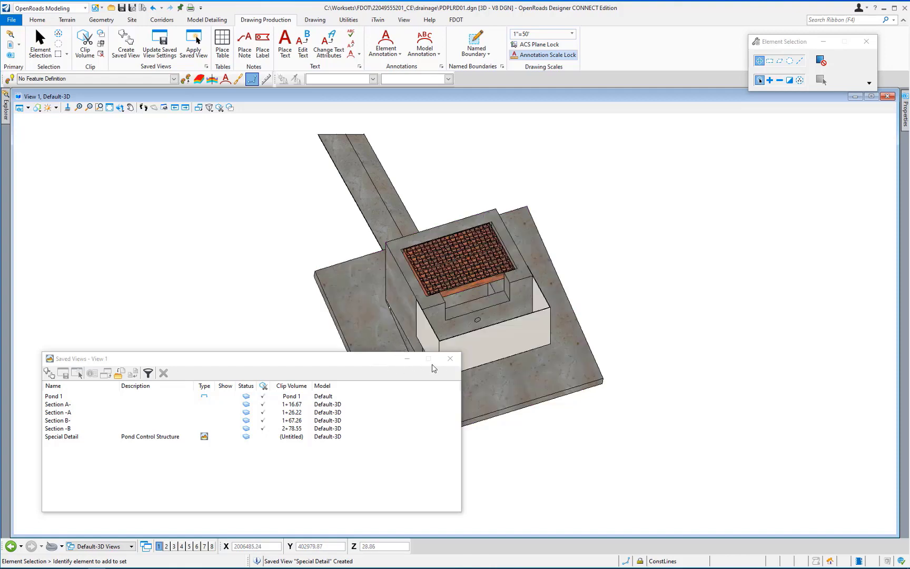
click(450, 358)
Open the Pond 1 [Sheet] views and begin attaching PDPLRD01.dgn as a reference with the Interactive attachment method.
click(131, 547)
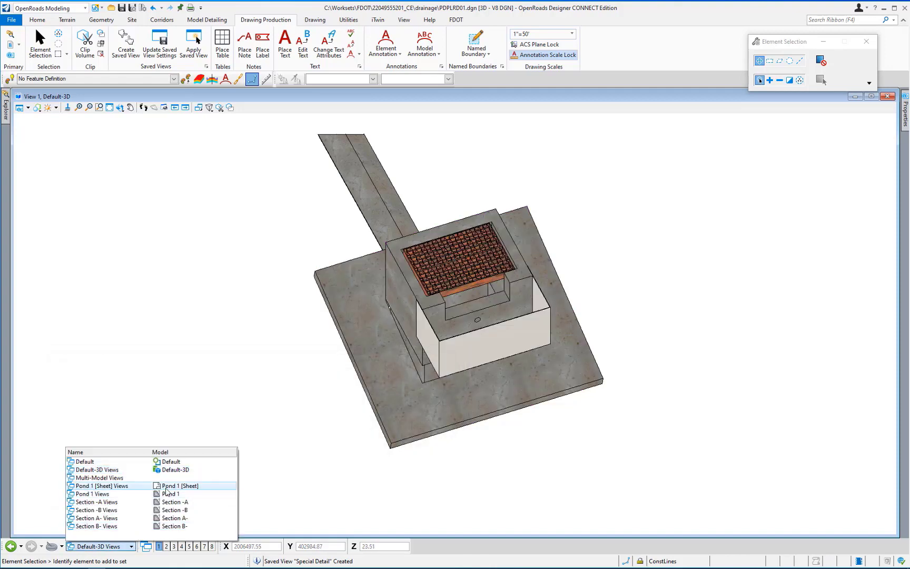
click(100, 486)
click(36, 20)
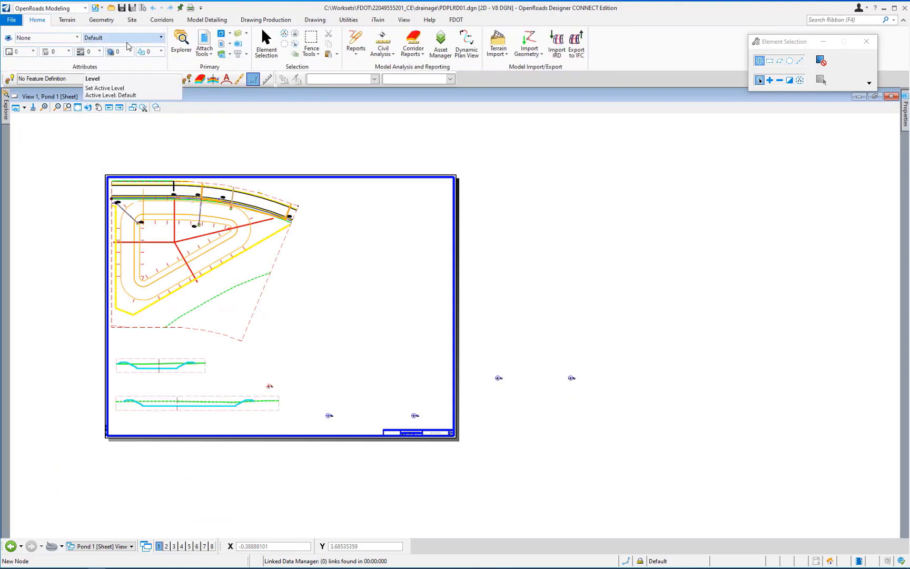
click(207, 45)
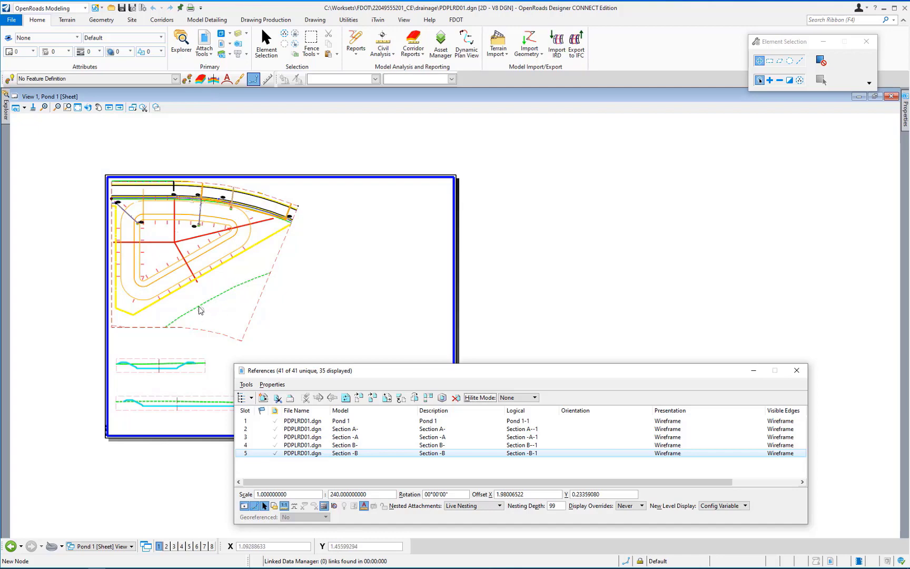
click(263, 398)
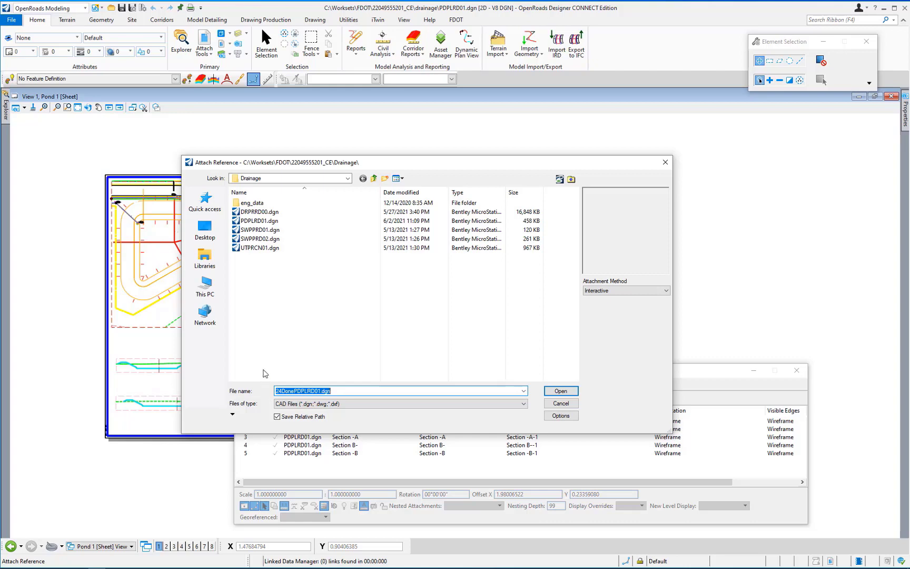
click(558, 392)
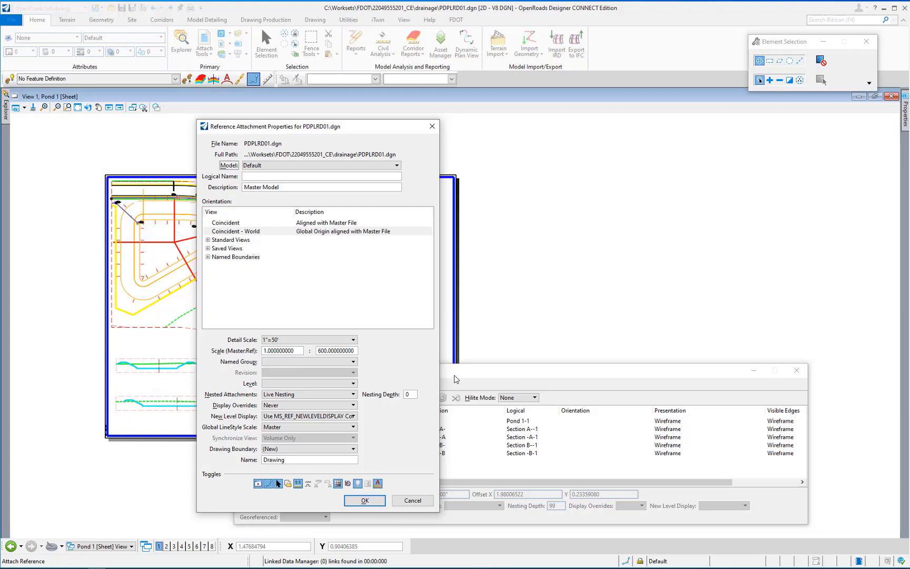
Reference the Default-3D model with logical name Special Detail and description Saved View Attachment.
click(308, 166)
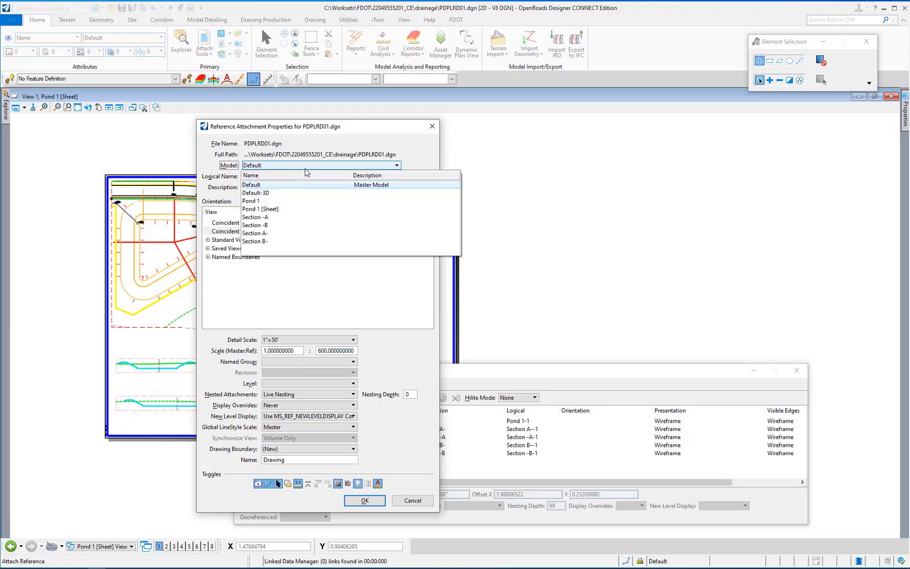
click(287, 194)
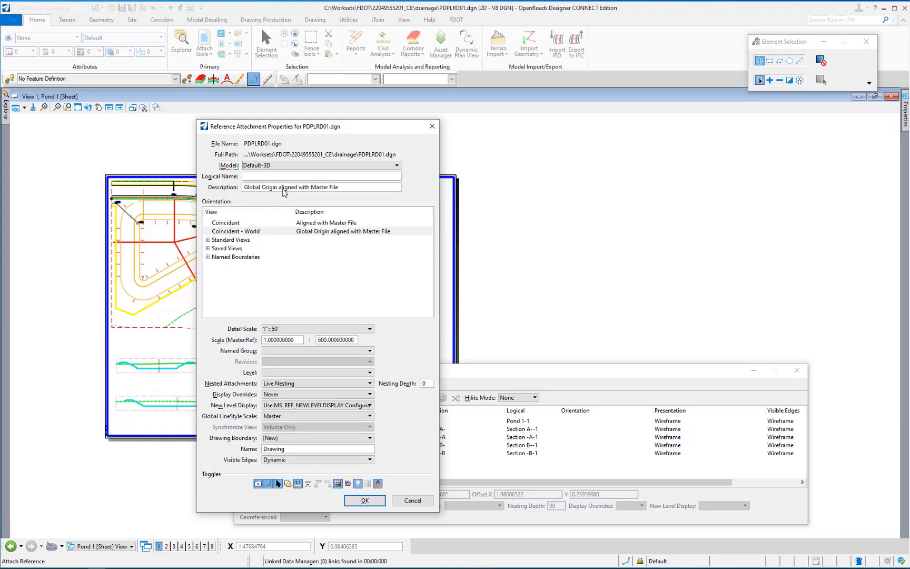
click(265, 176)
text(Special Detail)
click(346, 189)
drag(346, 189, 243, 189)
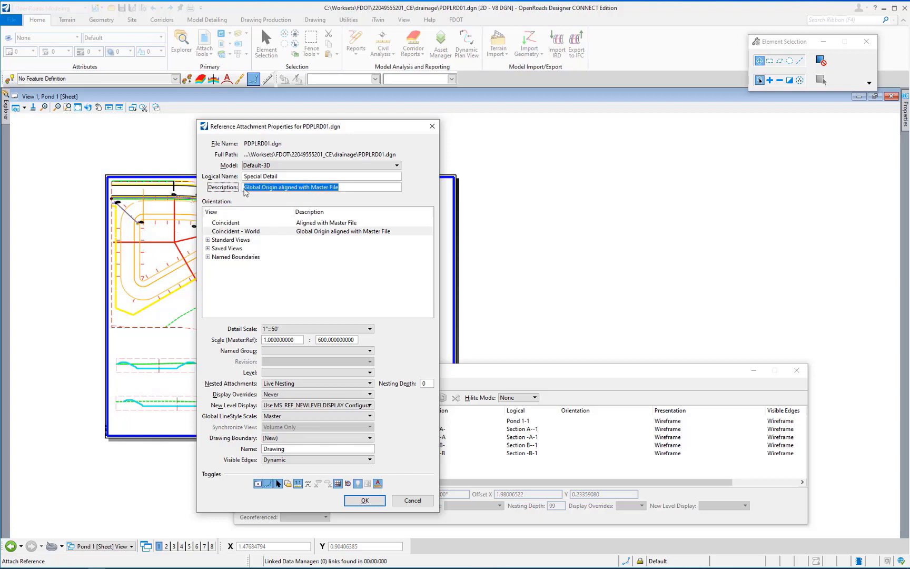
text(Saved View Attachment)
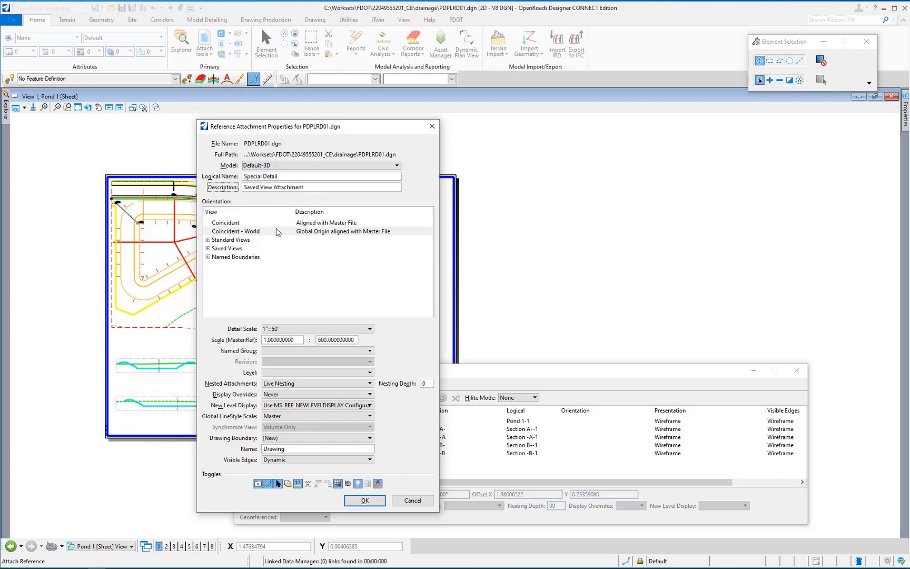
Orient the reference attachment to the Special Detail saved view at a detail scale of 3/8"=1'-0".
click(208, 249)
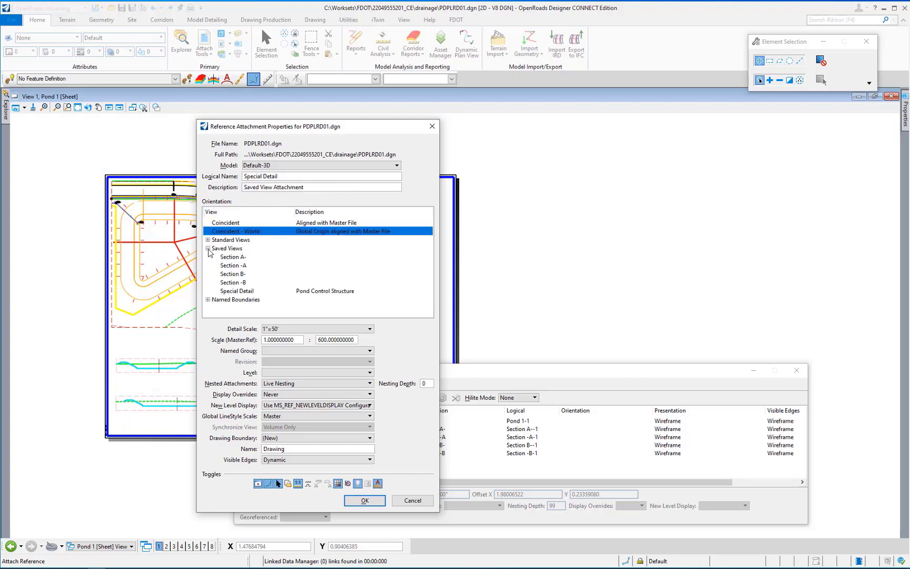
click(249, 292)
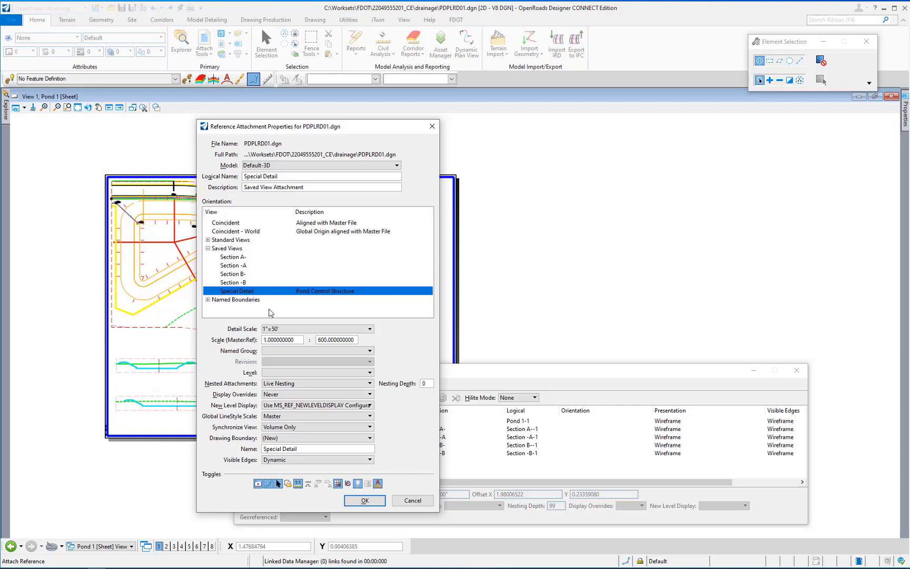
click(301, 331)
click(298, 396)
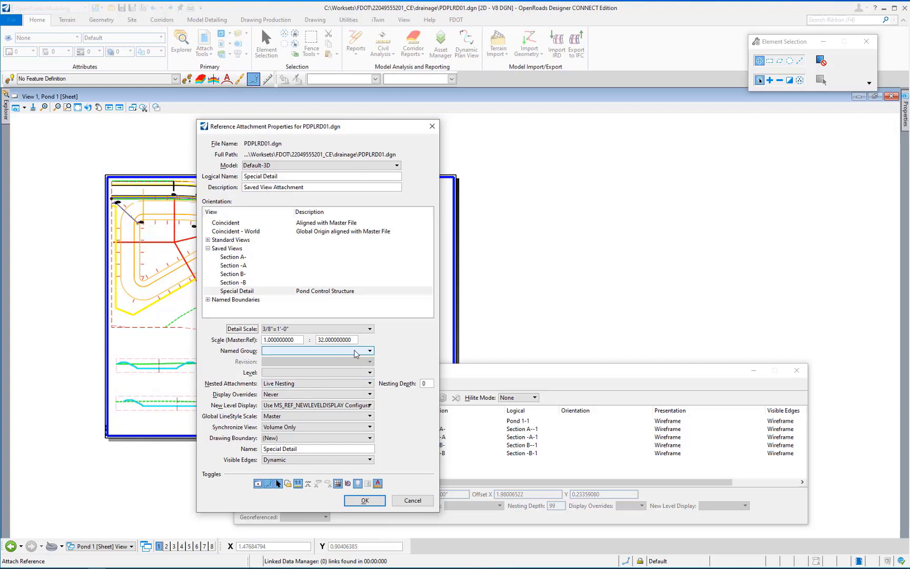
Set the attachment's nesting depth to 1 and synchronize its view with All Properties.
click(418, 385)
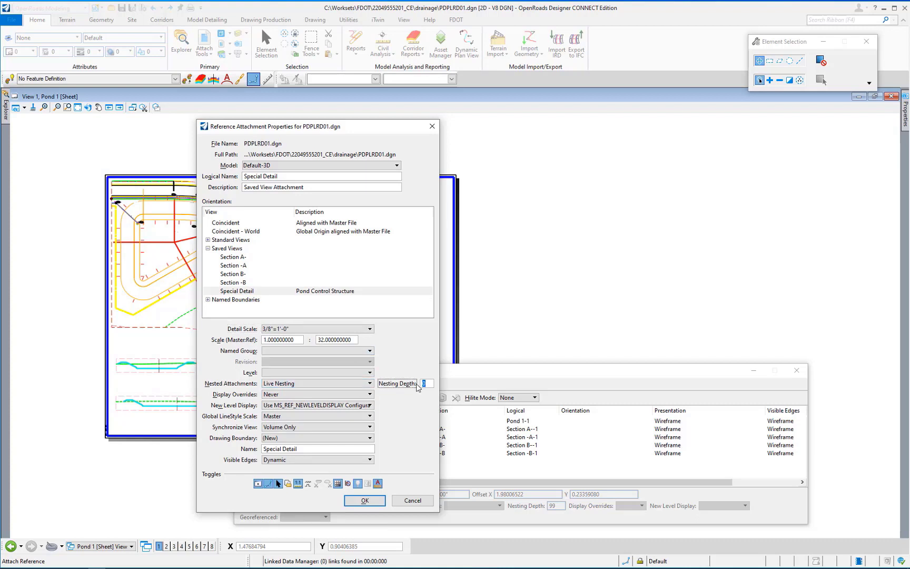
text(1)
key(Tab)
click(369, 428)
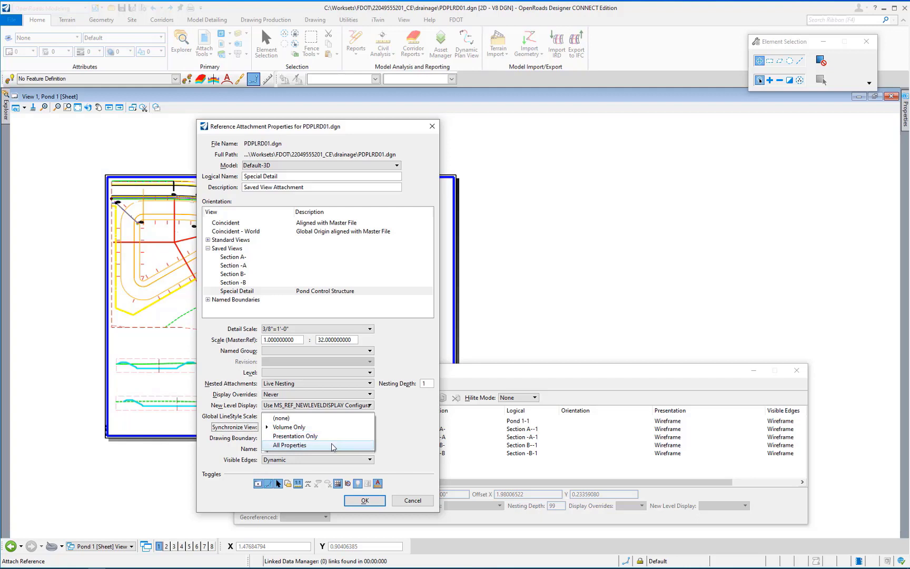
click(333, 446)
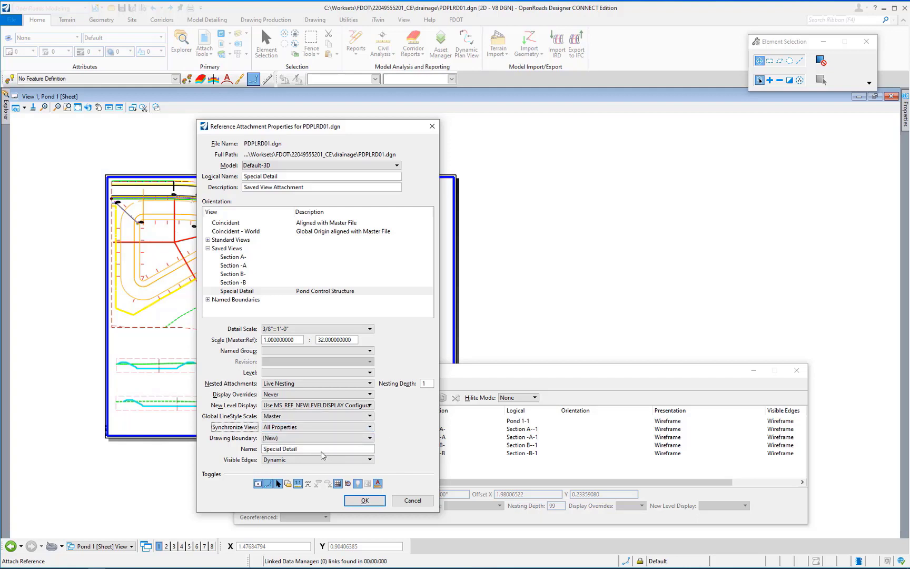
Place the Special Detail attachment in the sheet's upper right area, beside the pond plan, and close the references list.
click(365, 501)
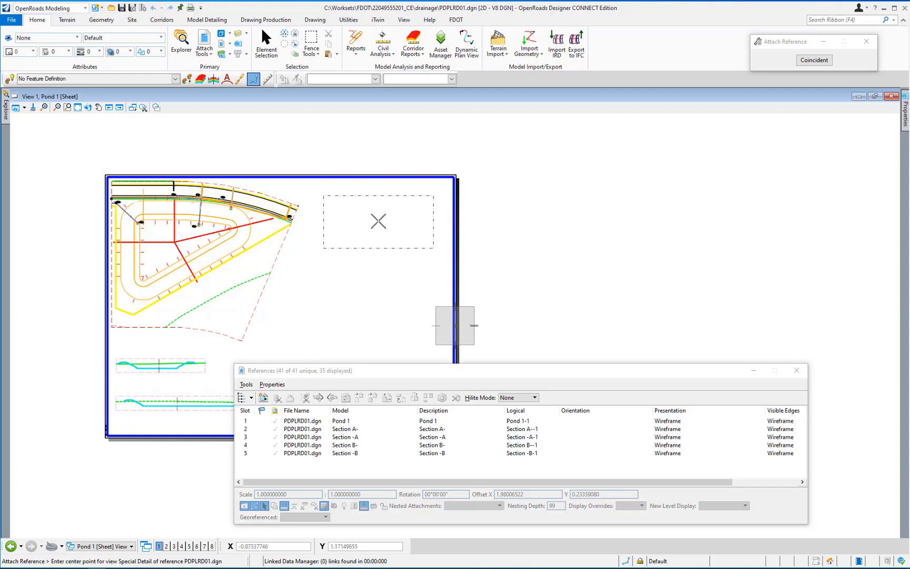
click(385, 215)
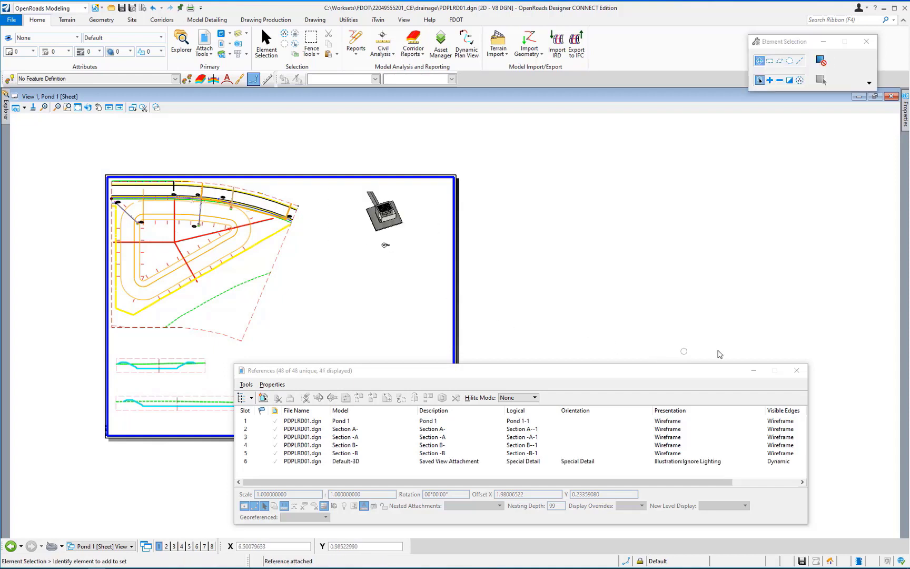
click(796, 371)
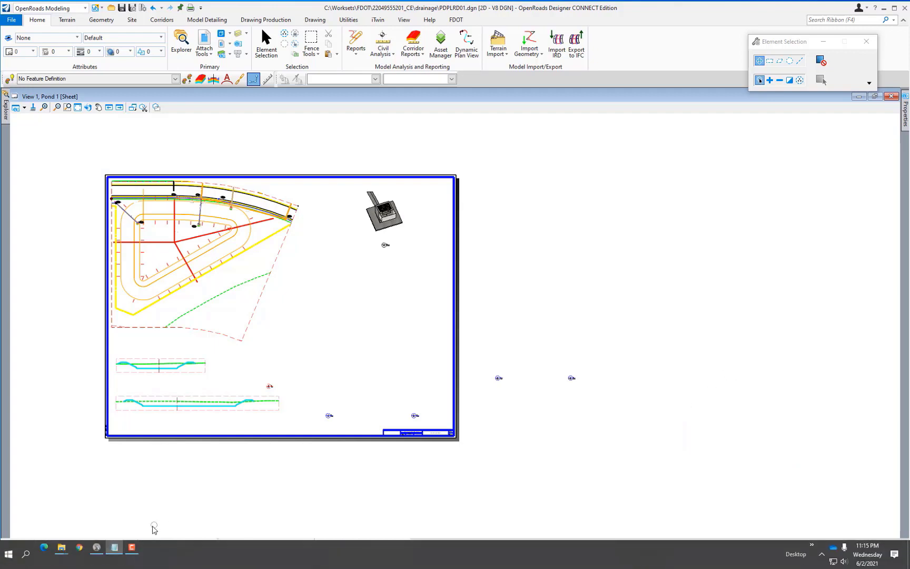
Return to the Multi-Model Views and fit the 2D plan view to a window around the pond control structure.
click(133, 547)
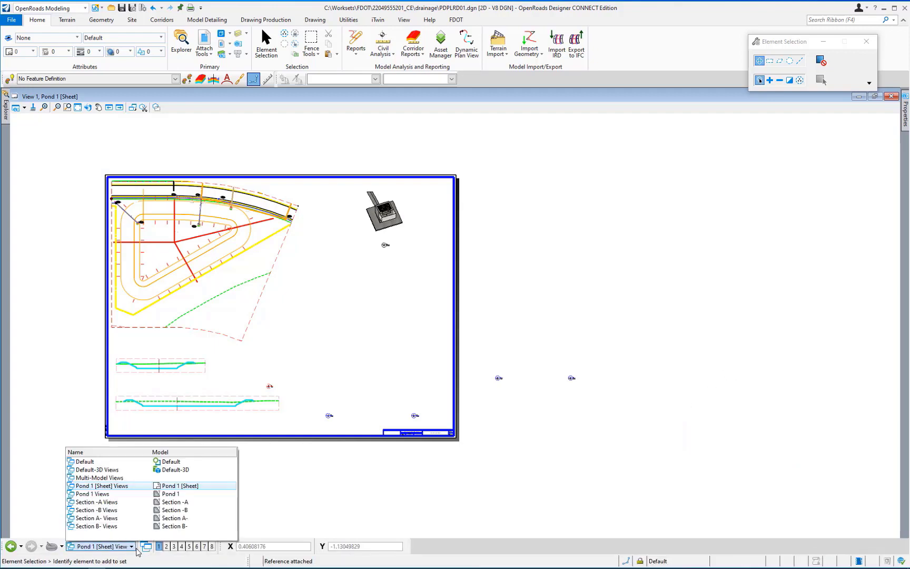
click(141, 478)
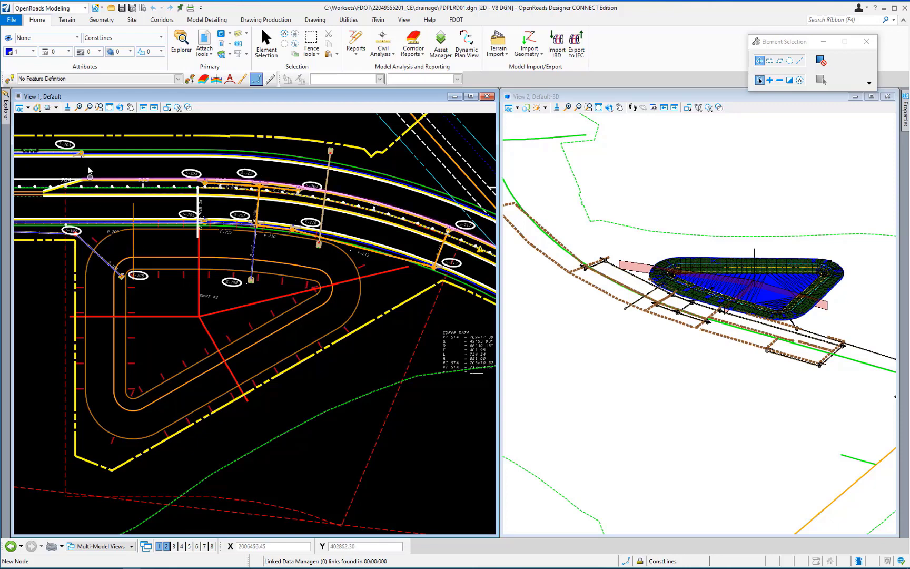
click(99, 107)
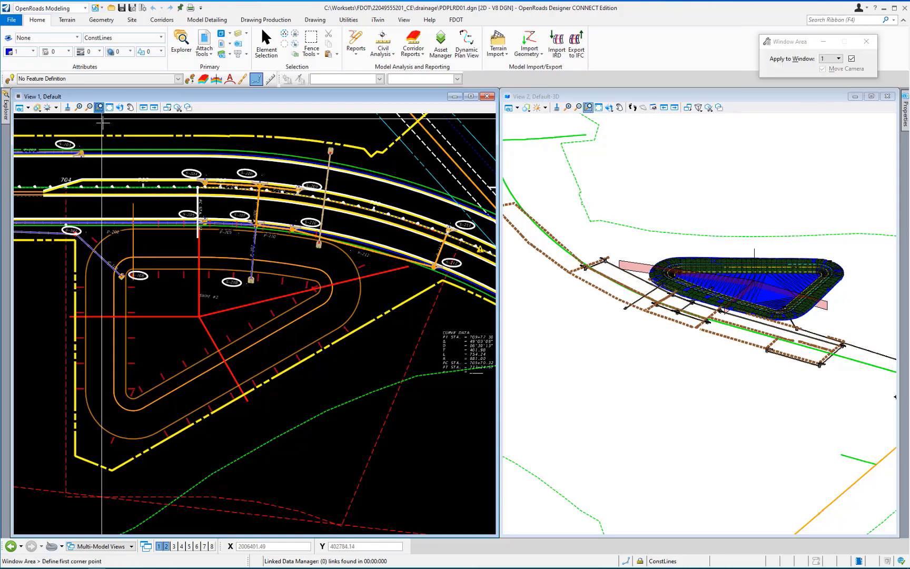
click(111, 269)
click(129, 286)
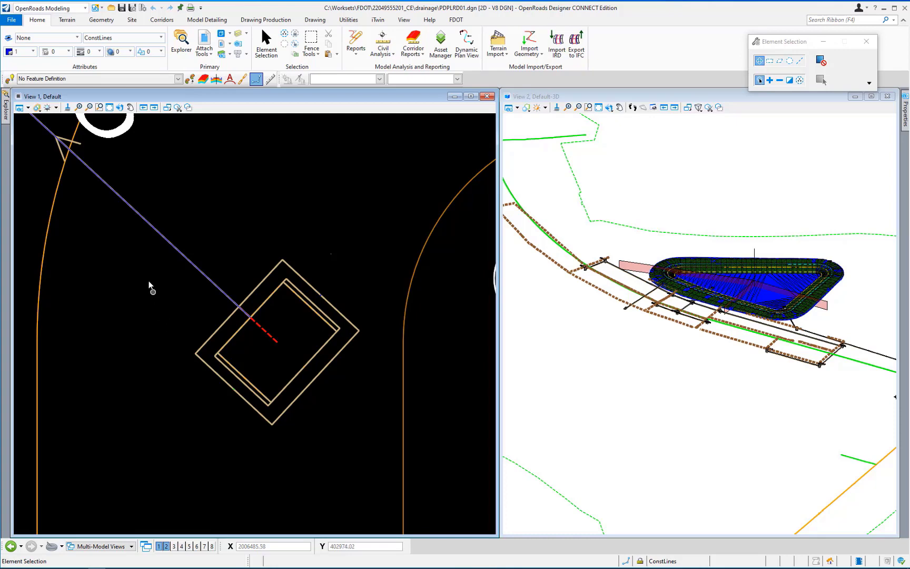
Rotate the 2D plan view by two points so the control structure's sides align with the view axes.
click(120, 108)
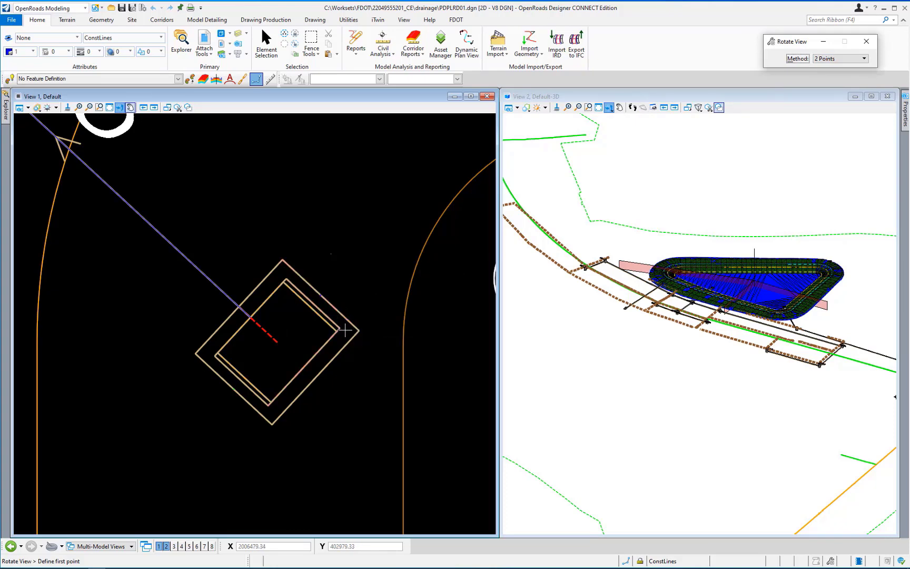
click(278, 340)
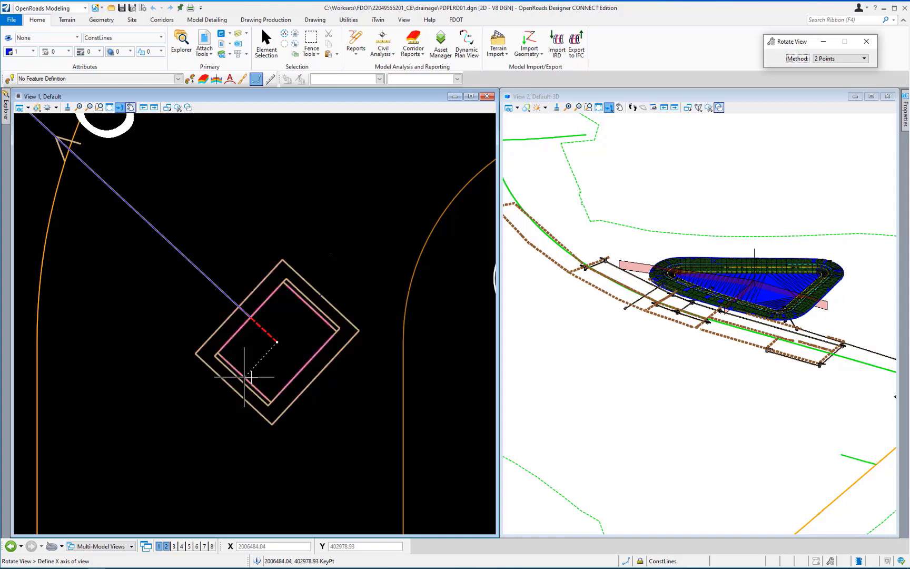
click(251, 378)
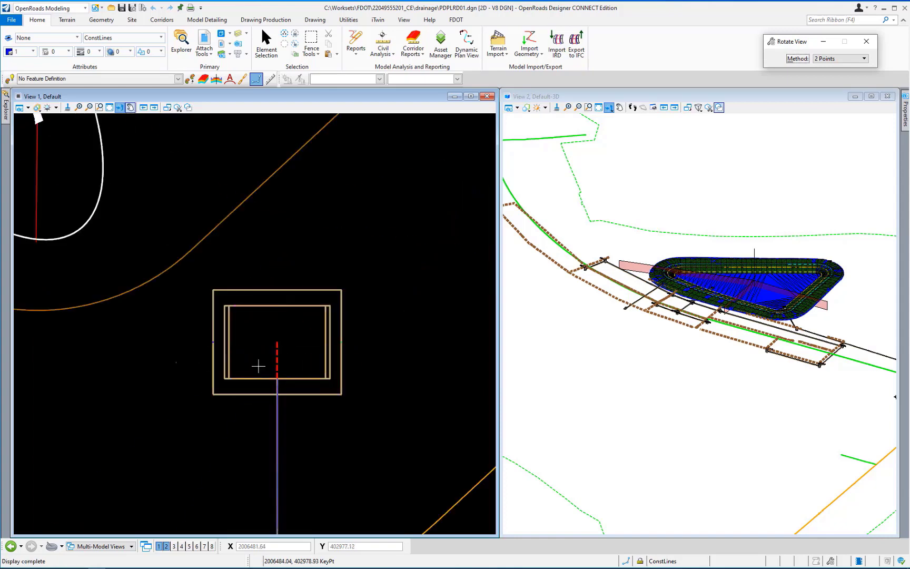
right_click(347, 256)
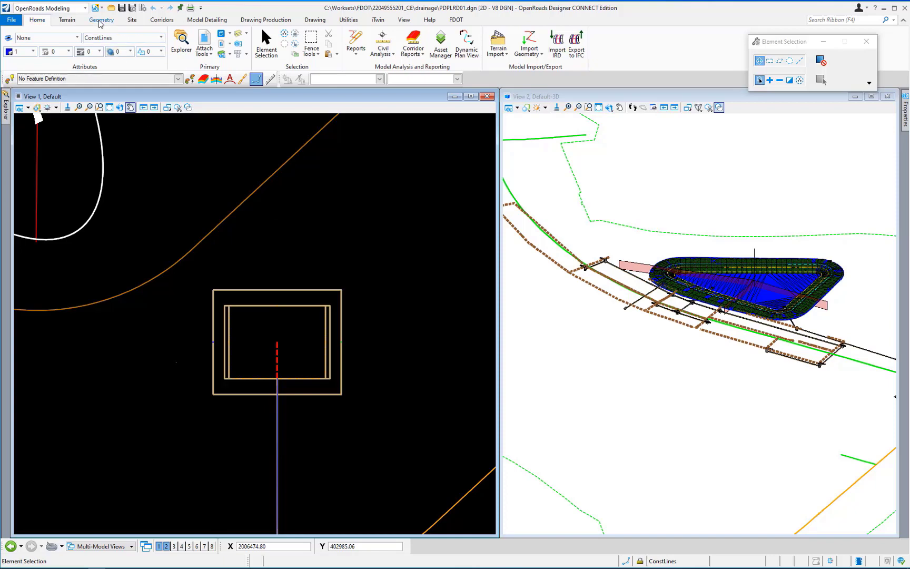
Switch to the Drawing workflow and make PatternLines1_dp the active level.
click(88, 9)
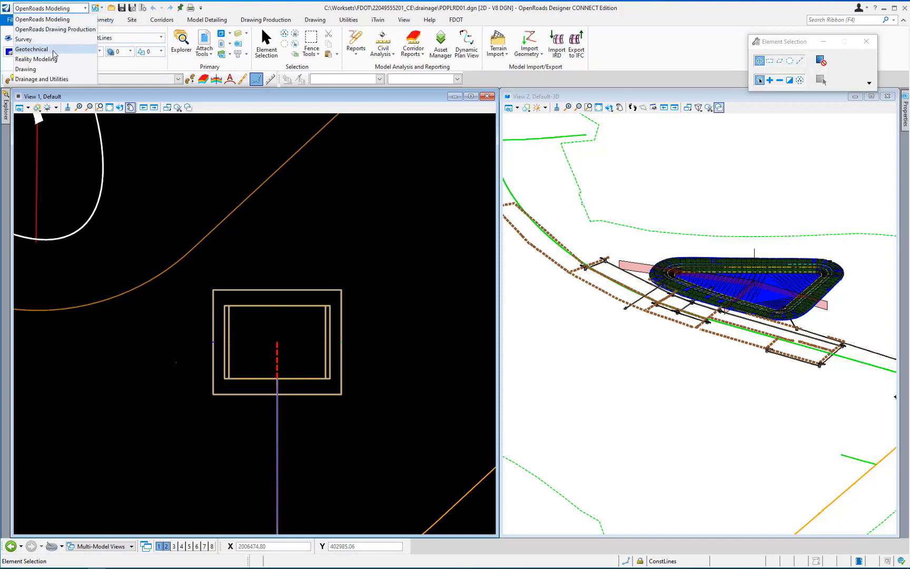
click(49, 70)
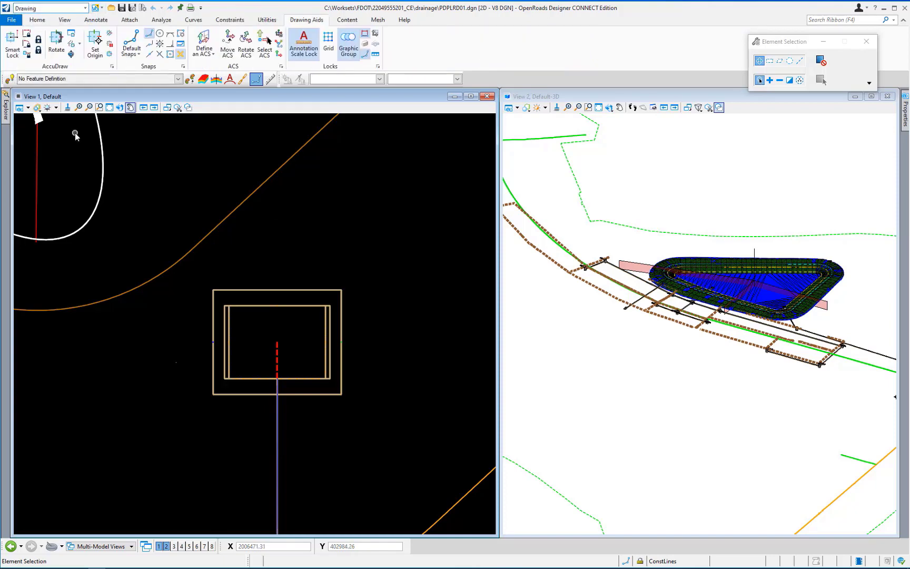
click(38, 20)
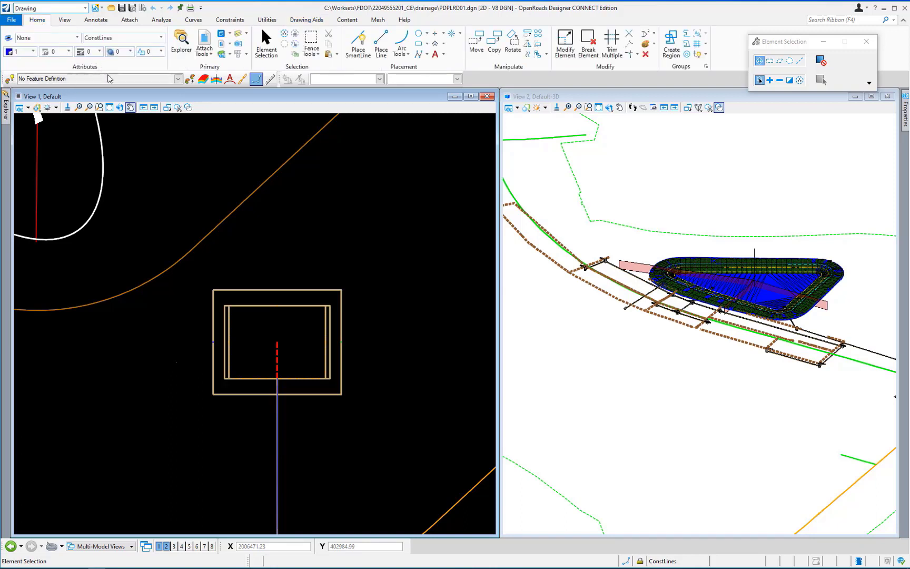
click(160, 39)
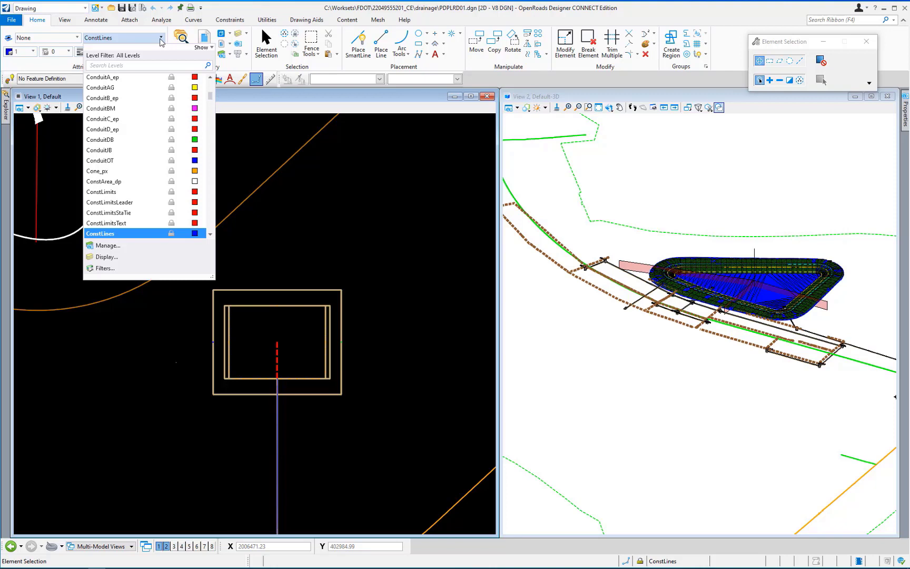
key(p)
scroll(142, 170, down, 2)
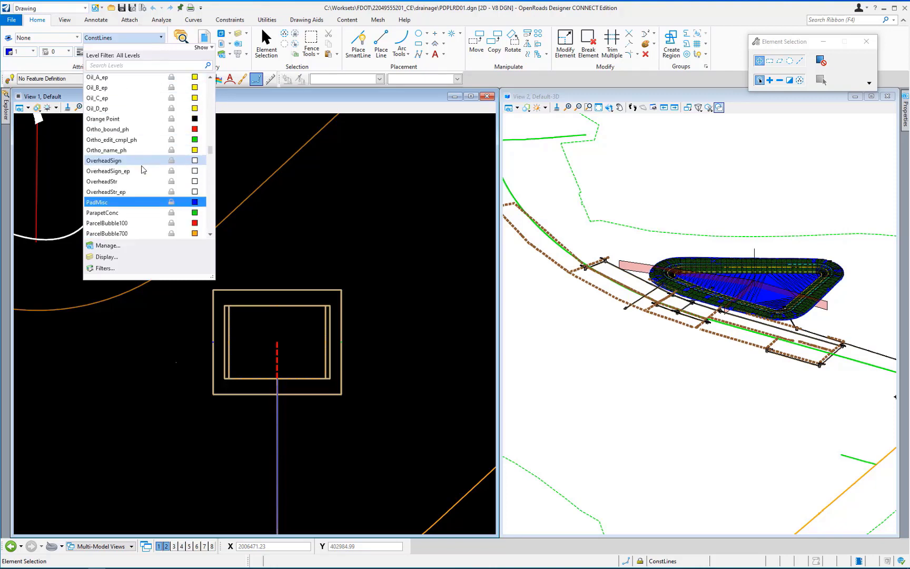
scroll(138, 188, down, 1)
click(128, 212)
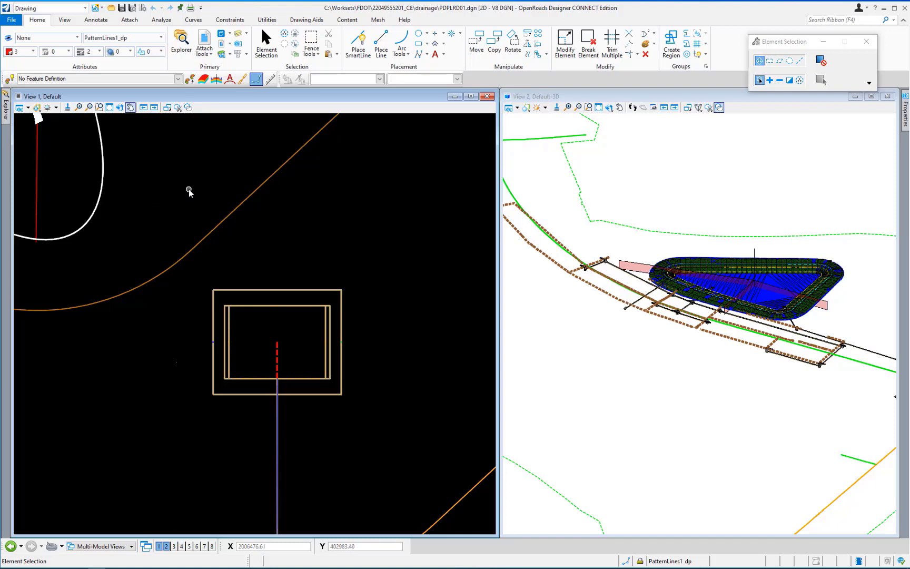
Draw a horizontal line 16 long through the control structure, starting 8 to the left of its centre point.
click(382, 43)
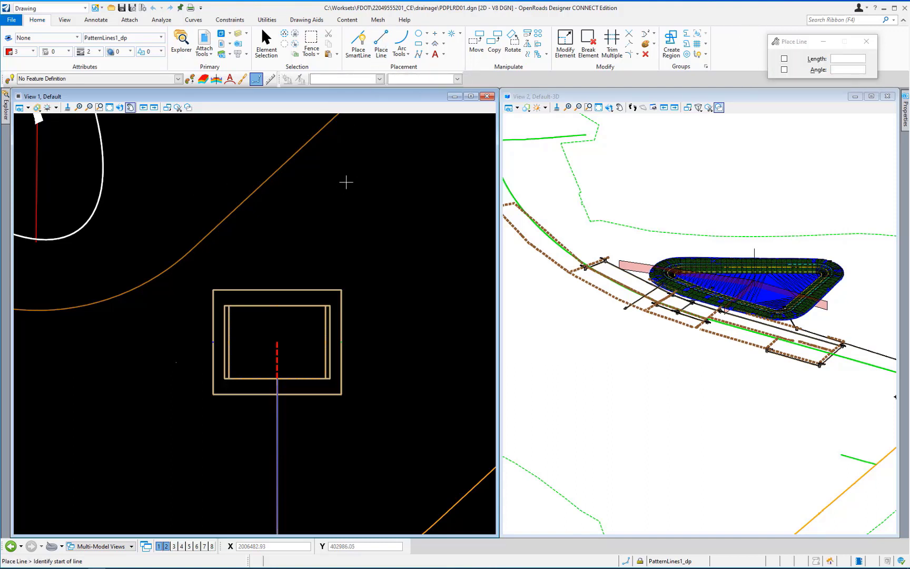
middle_click(276, 340)
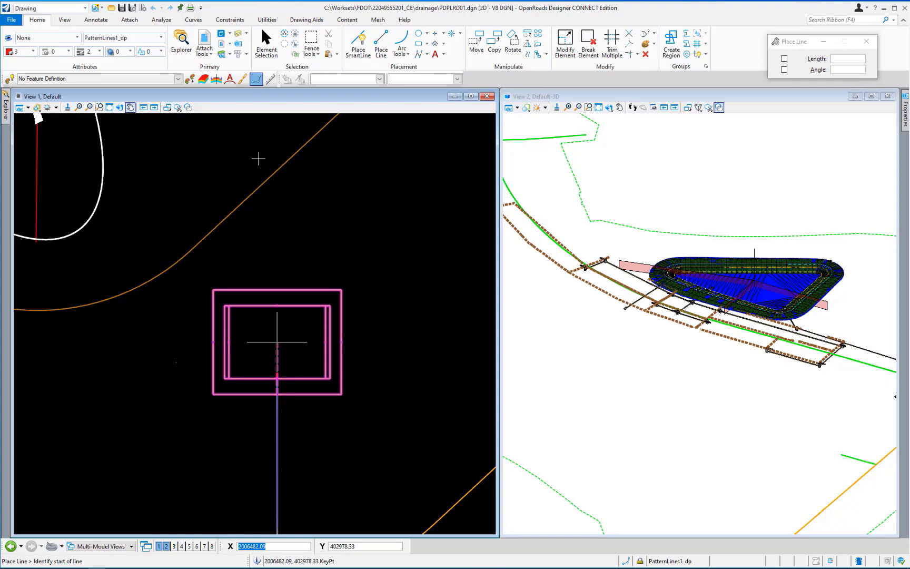
click(309, 21)
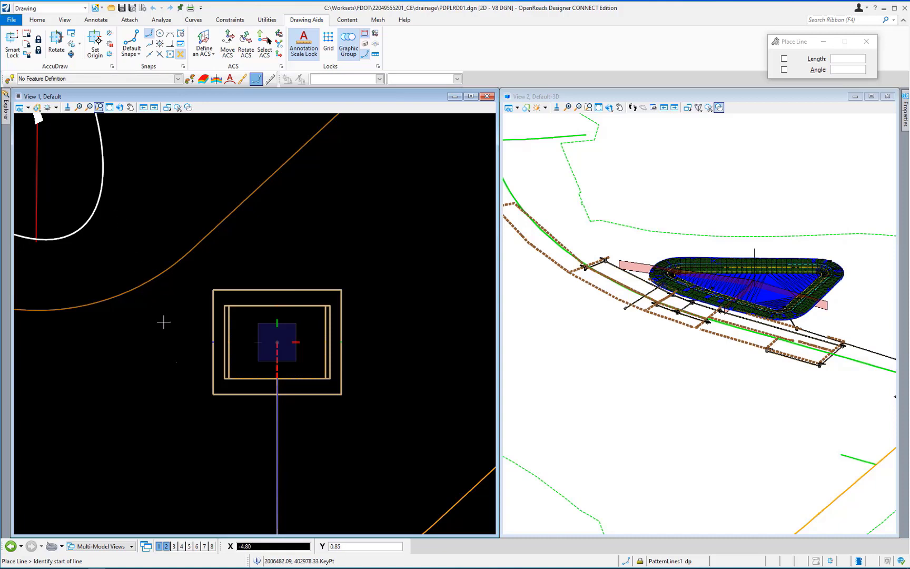
key(Return)
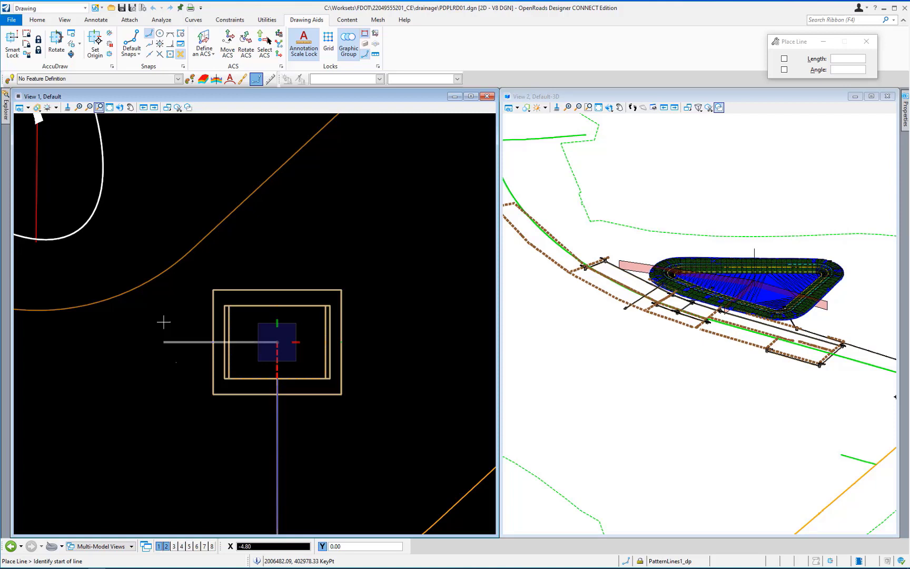
text(8)
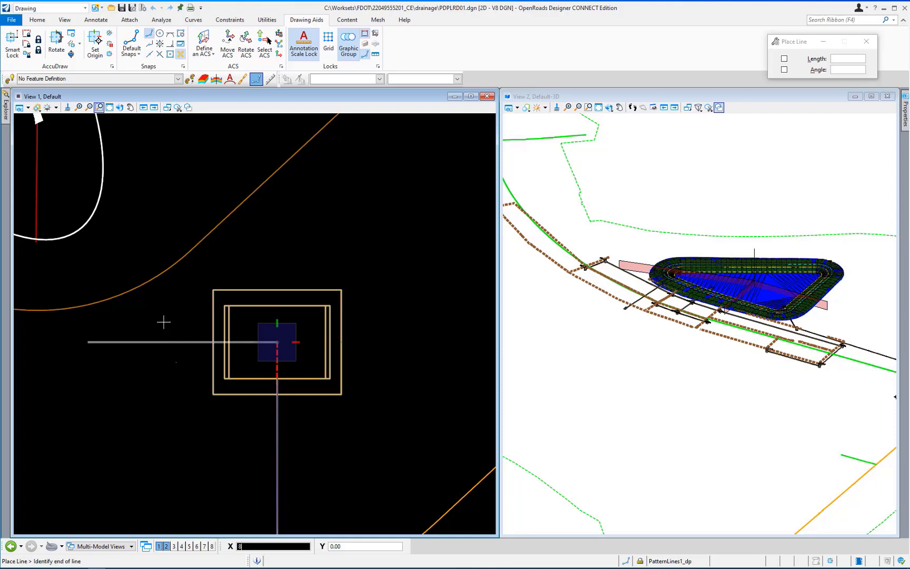
click(163, 322)
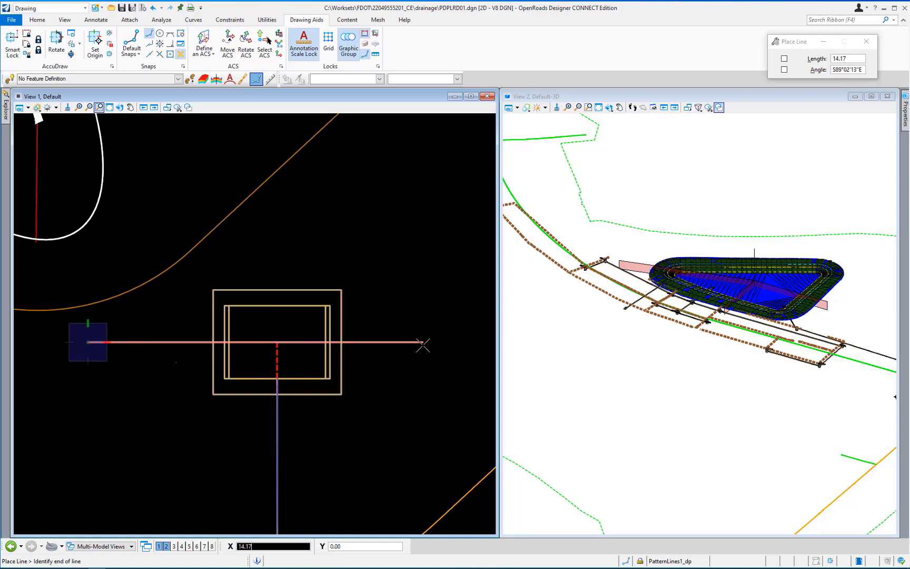
key(Return)
text(16)
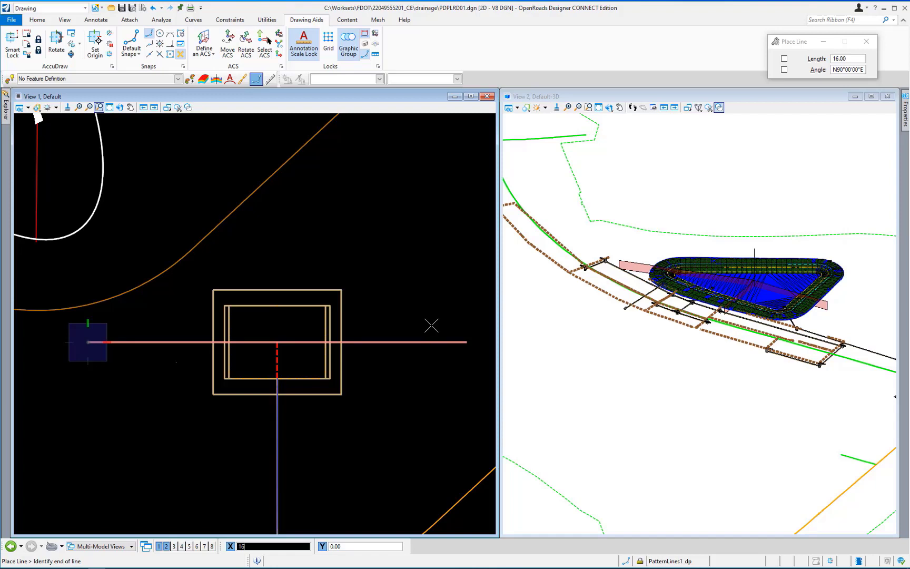
key(Return)
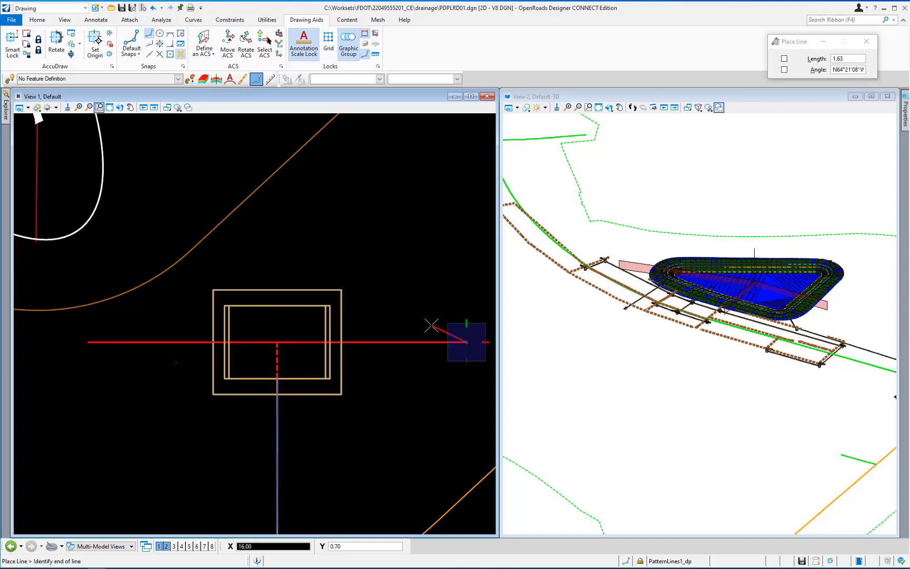
right_click(432, 326)
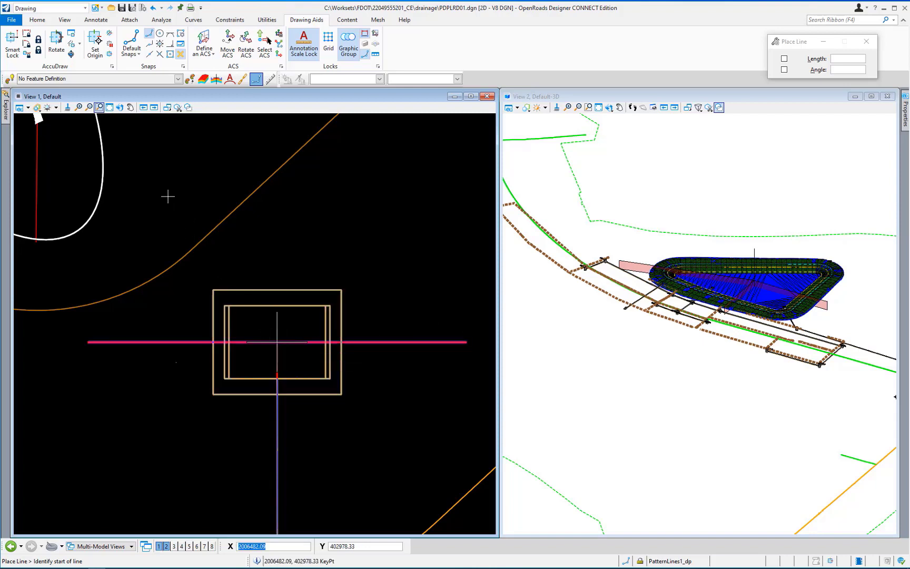
Draw a vertical line 12 long through the control structure, starting 6 above its centre point.
click(96, 42)
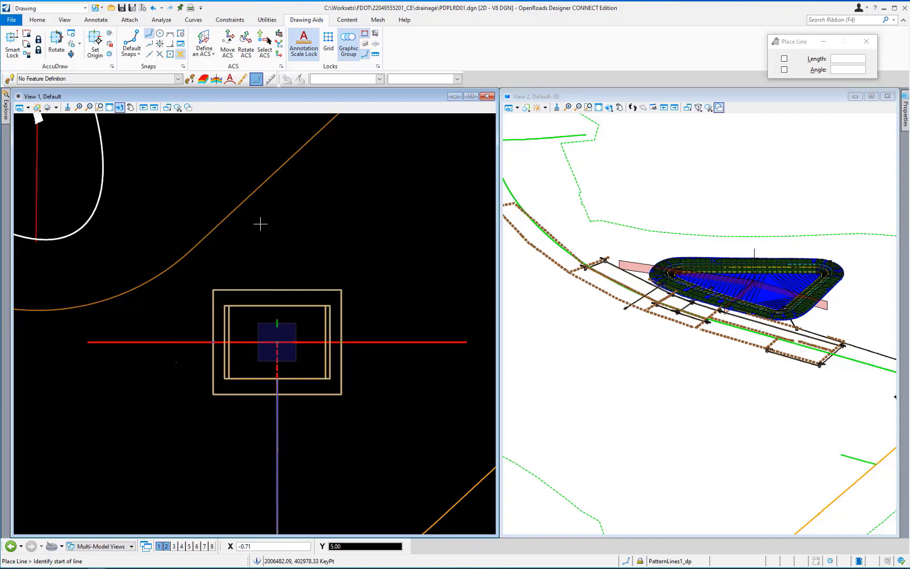
key(Return)
text(6)
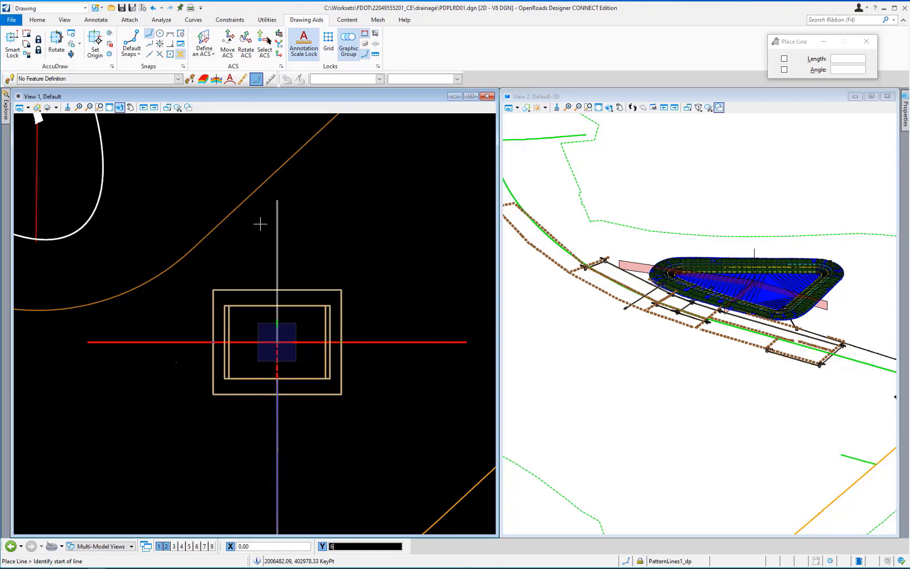
click(260, 224)
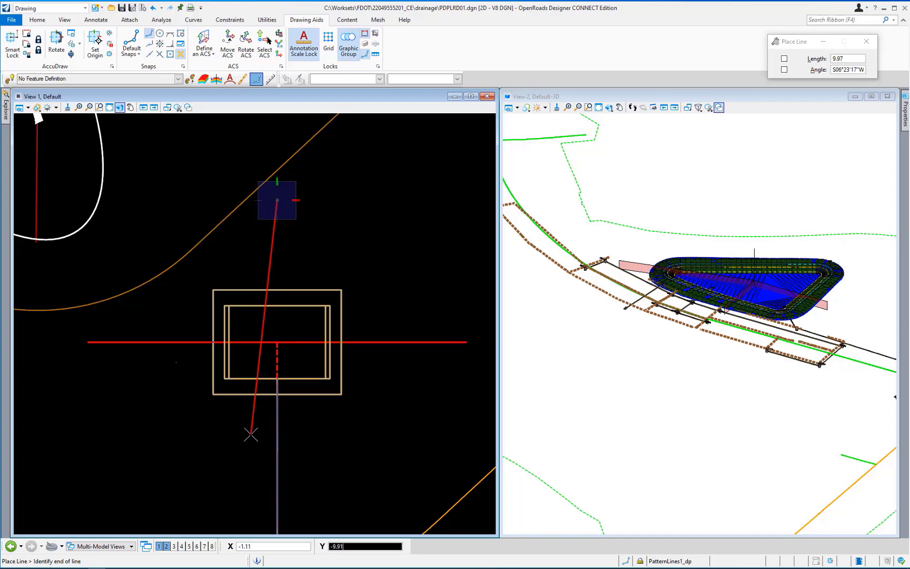
key(Return)
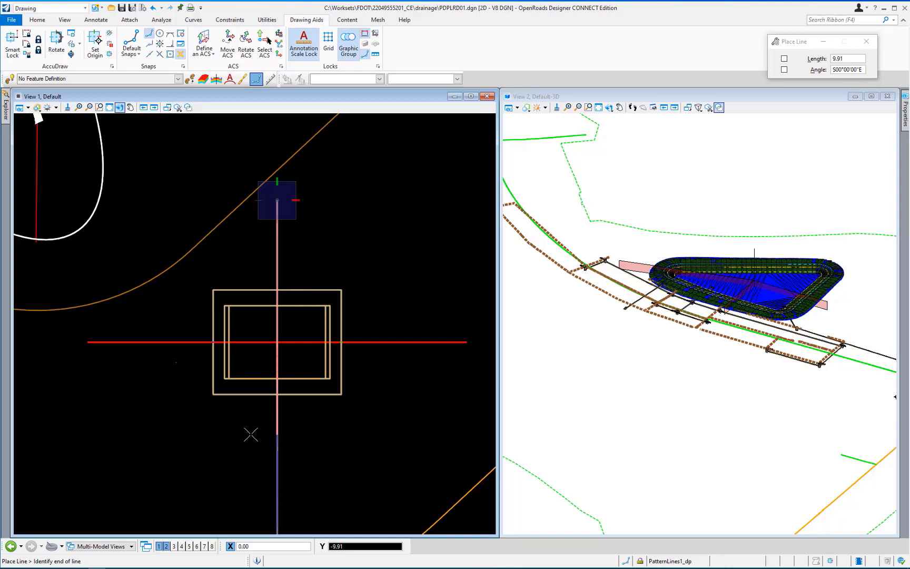
text(12)
click(251, 434)
right_click(238, 432)
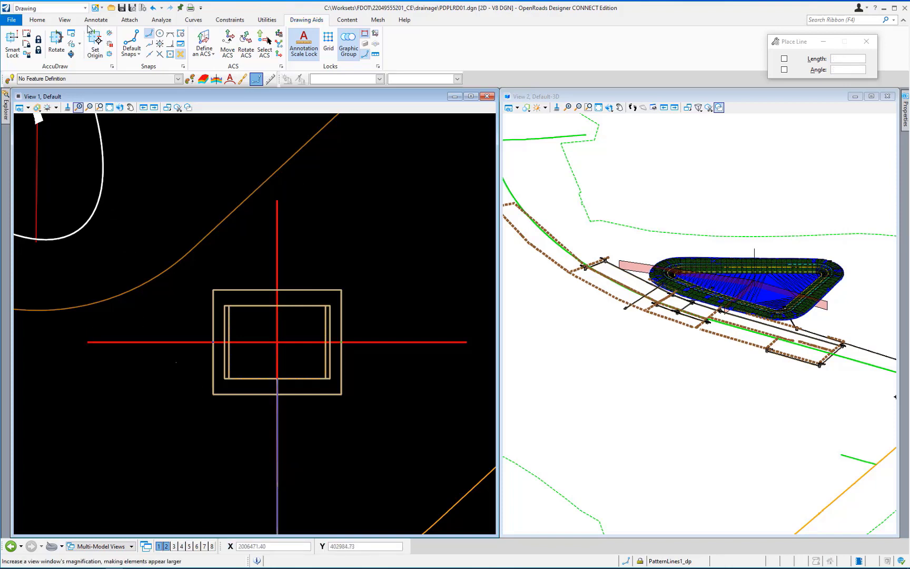
Switch to the OpenRoads Modeling workflow and start placing a civil cross section named boundary by two points.
click(85, 8)
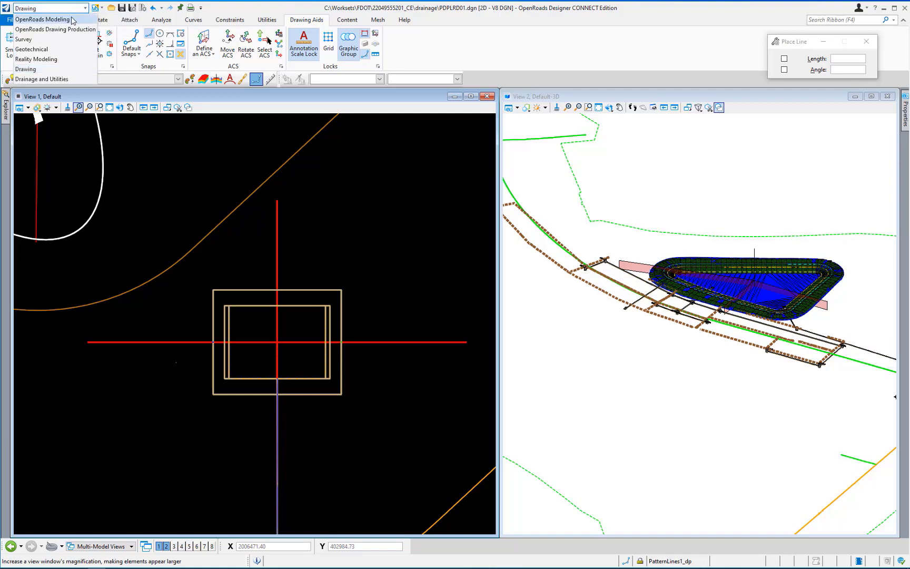
click(43, 19)
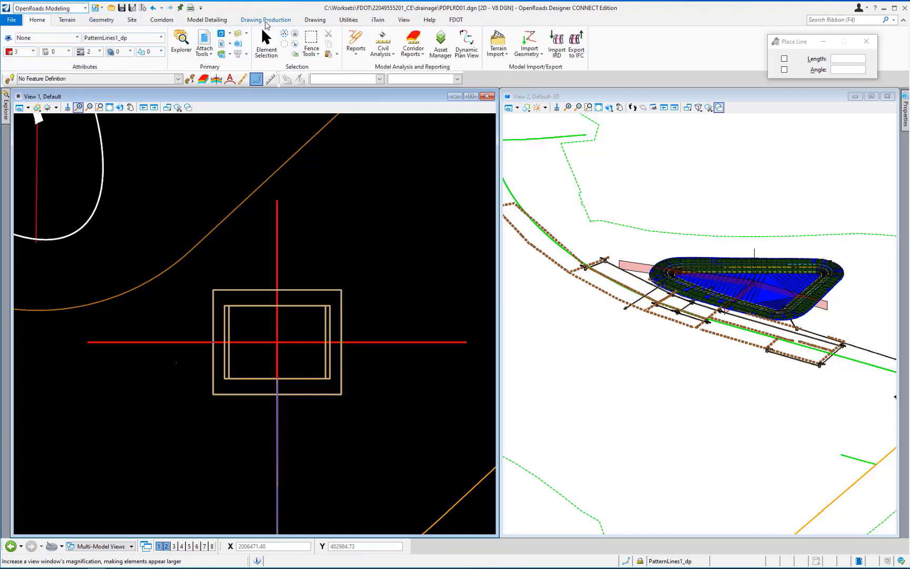
click(267, 21)
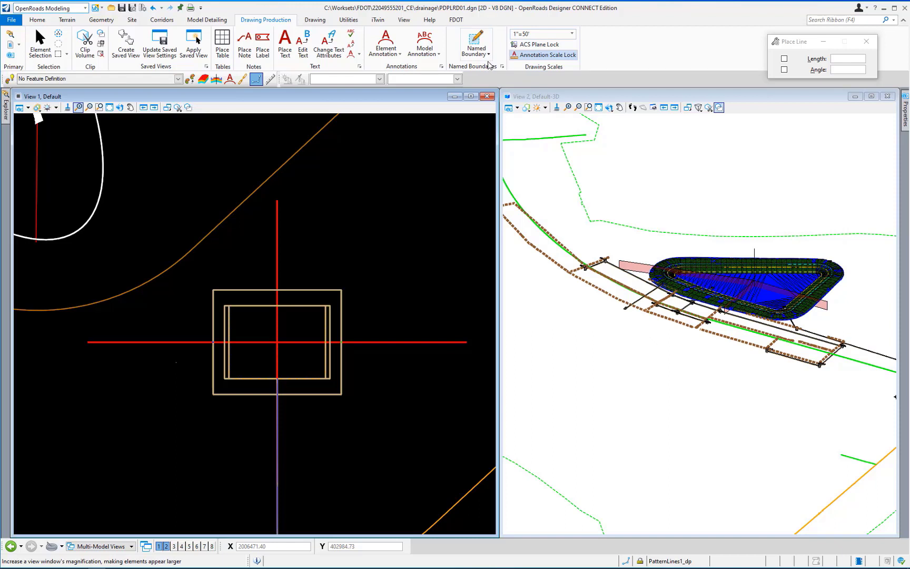
click(489, 55)
click(498, 67)
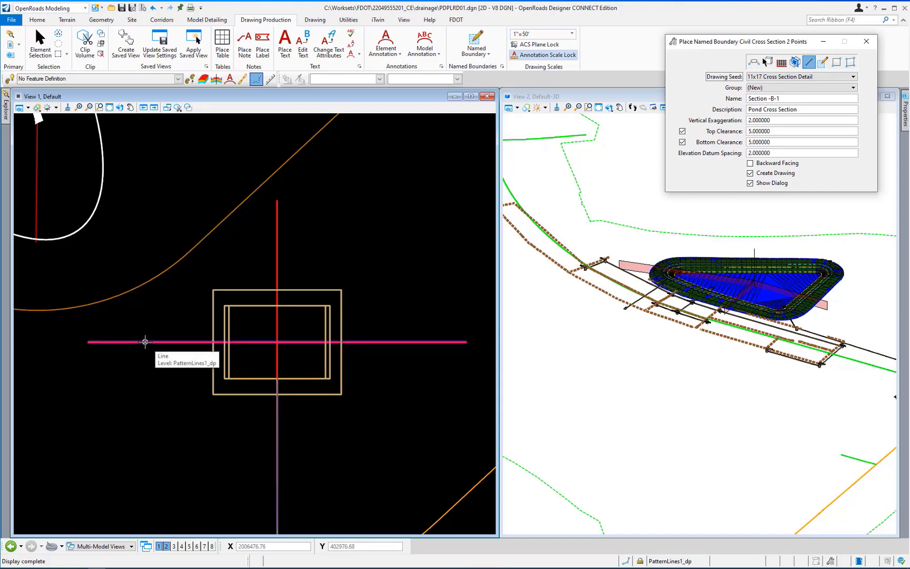
Name the boundary Section C-C with description Control Structure Section, vertical exaggeration 1 and top clearance 5.
right_click(146, 341)
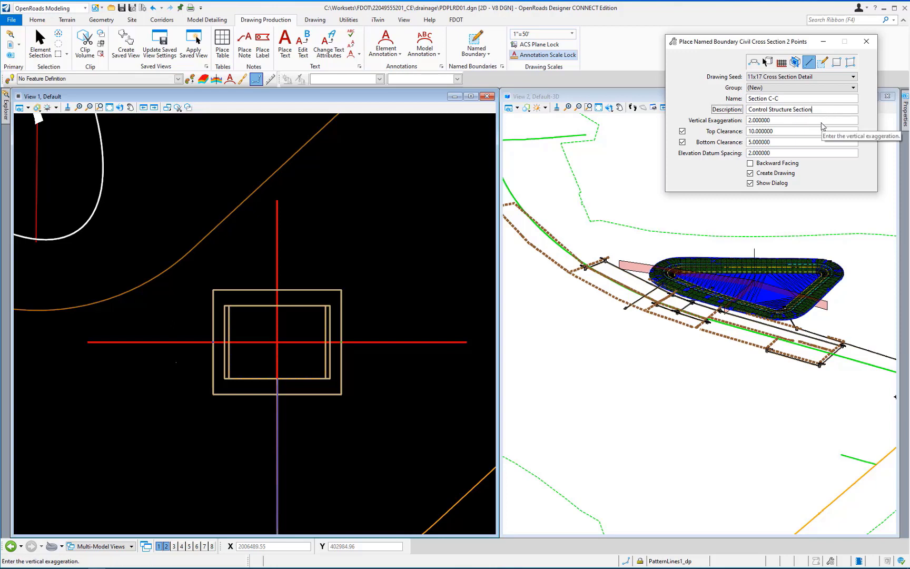
key(Tab)
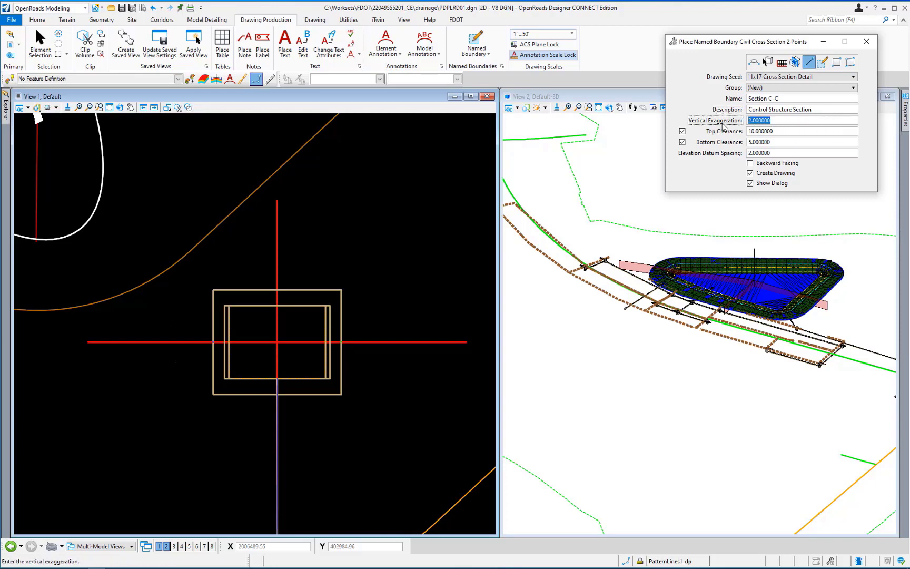
text(1)
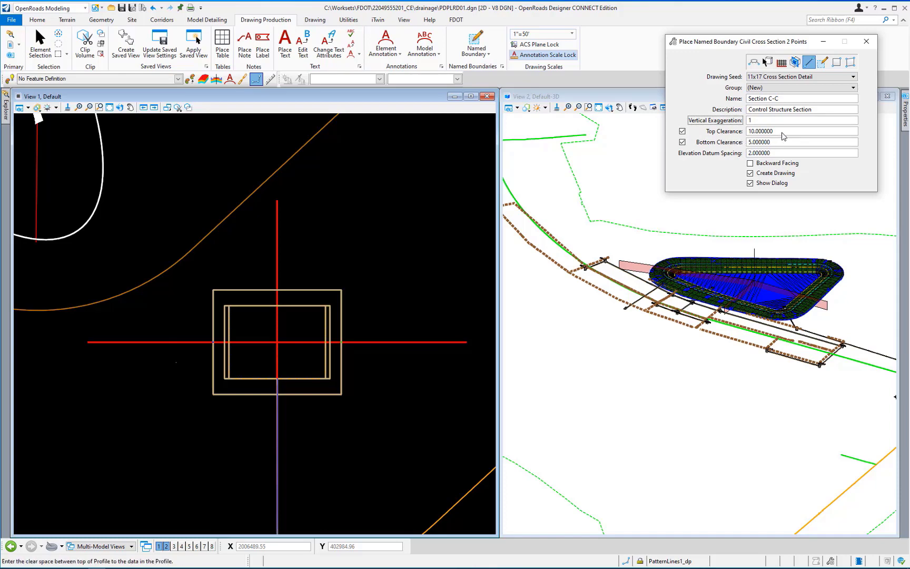
drag(782, 132, 738, 134)
text(5)
key(Tab)
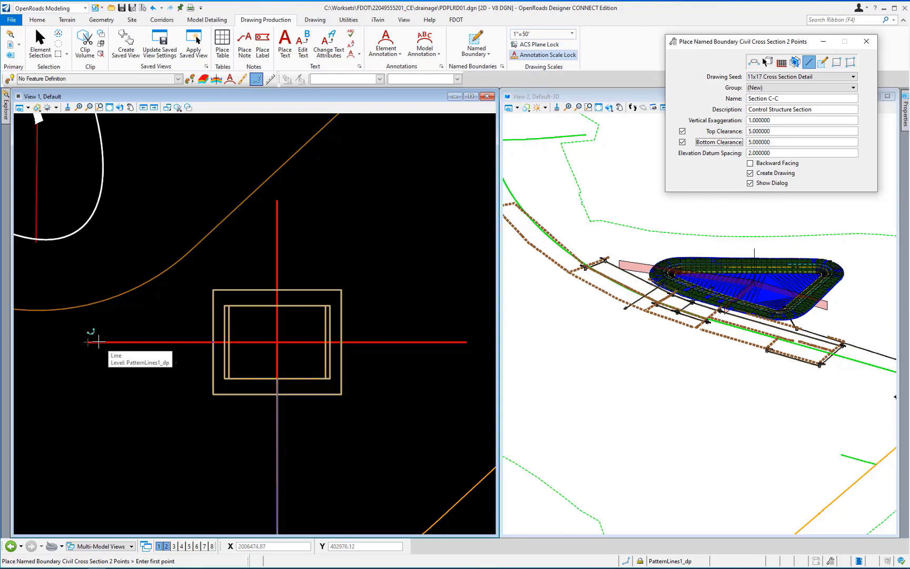
Place the Section C-C boundary along the horizontal line through the control structure, from its left end to its right end.
middle_click(98, 343)
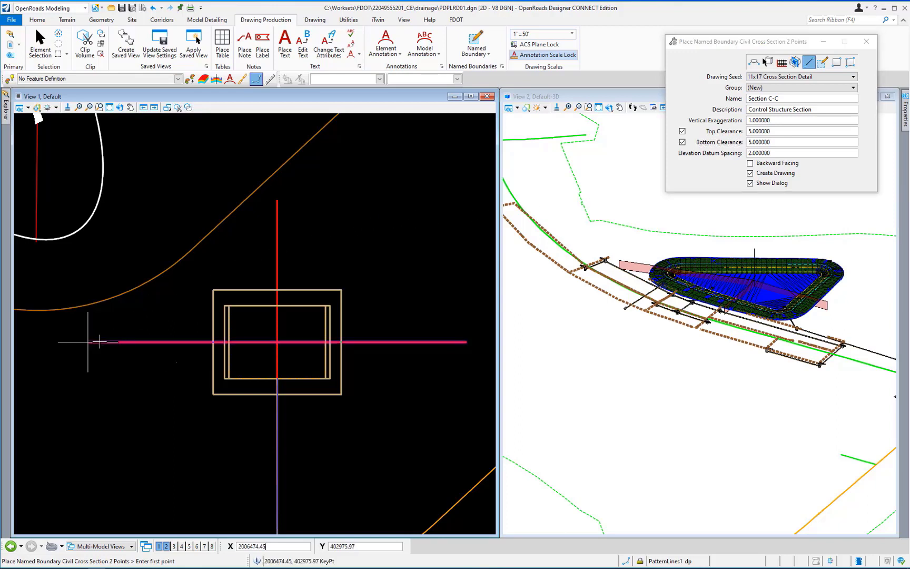
click(99, 342)
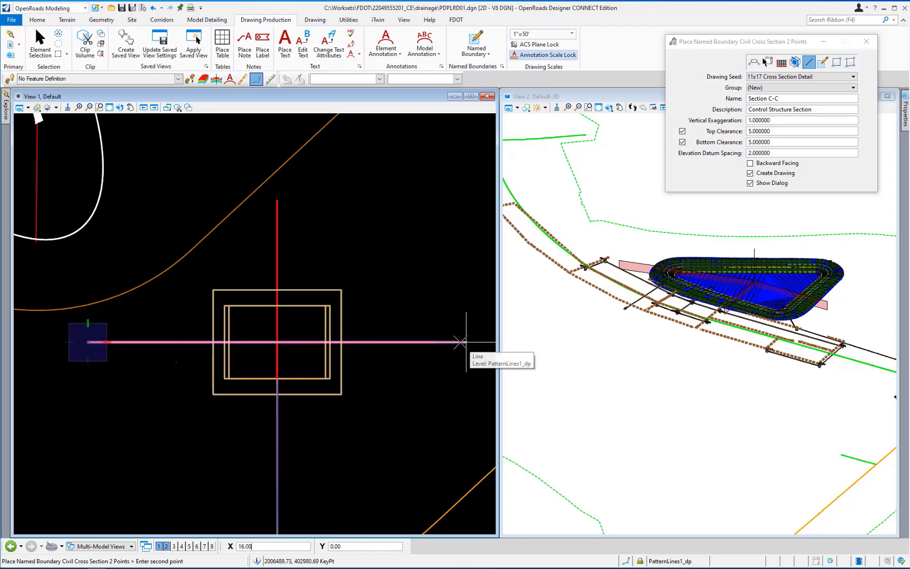
click(456, 353)
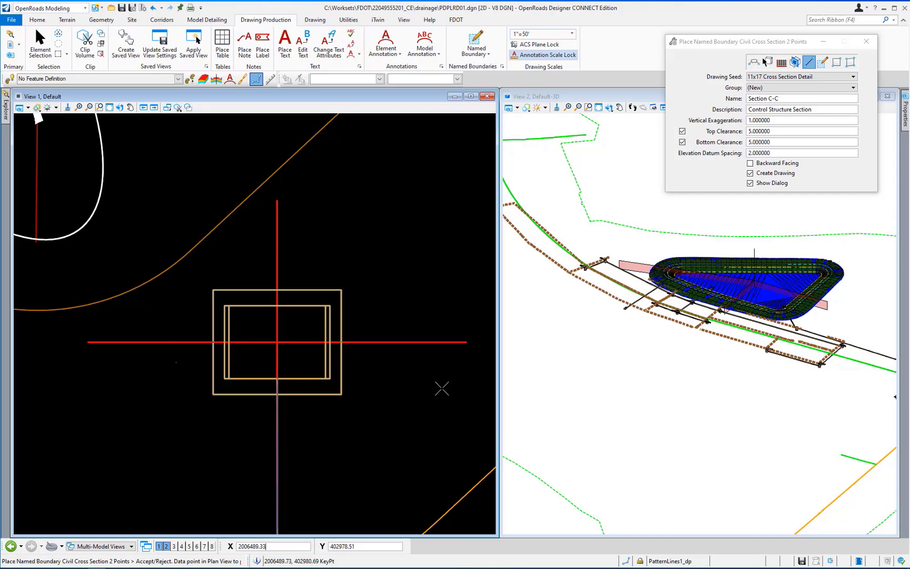
click(442, 388)
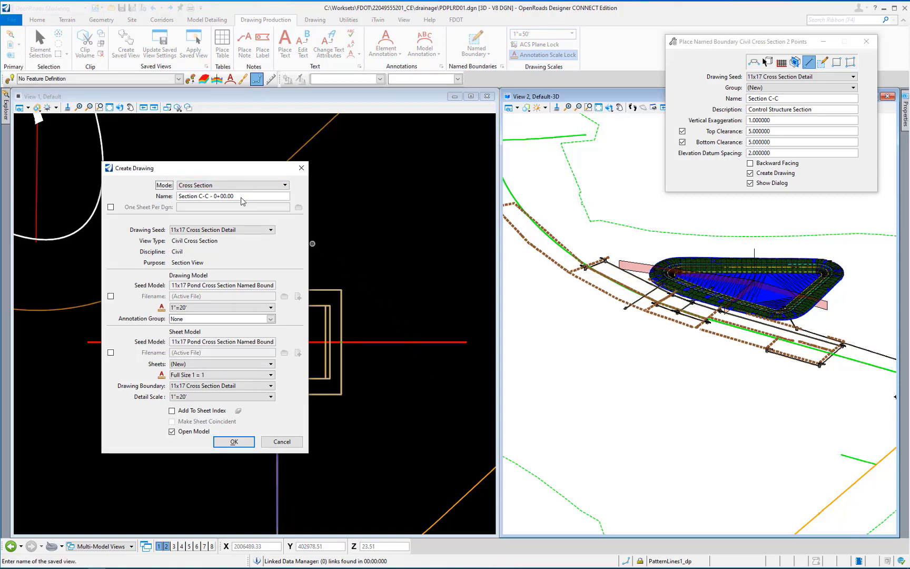
Create the drawing as Section C-C on the existing Pond 1 sheet with a 3/8"=1'-0" detail scale.
drag(242, 197, 213, 197)
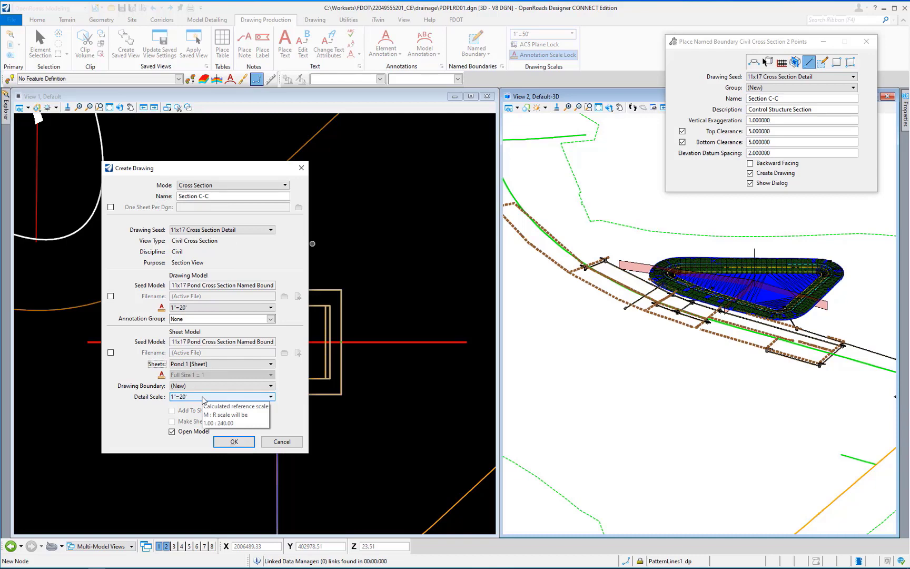
click(203, 397)
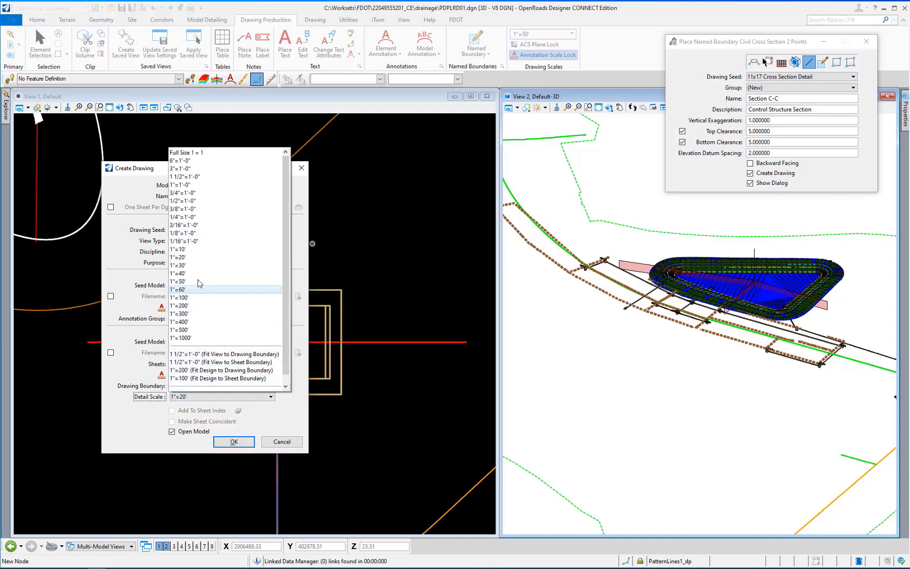
click(197, 209)
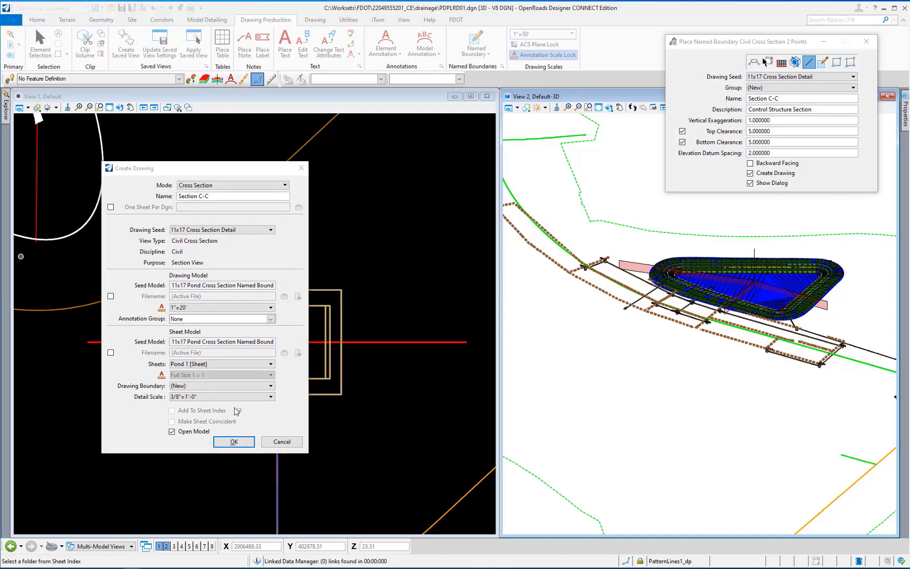
click(235, 444)
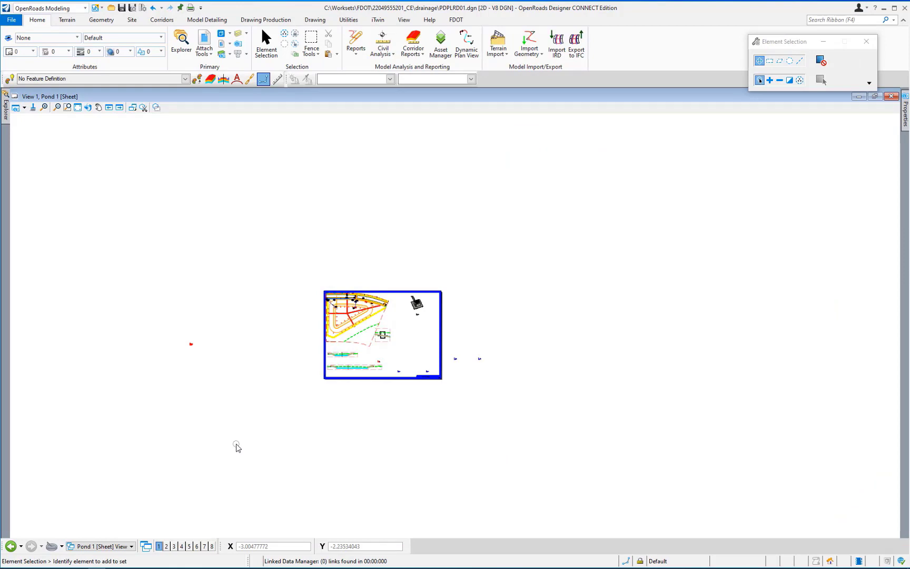
Move the Section C-C reference, together with its boundary, to the empty area below the 3D control structure view on the sheet.
scroll(382, 342, up, 5)
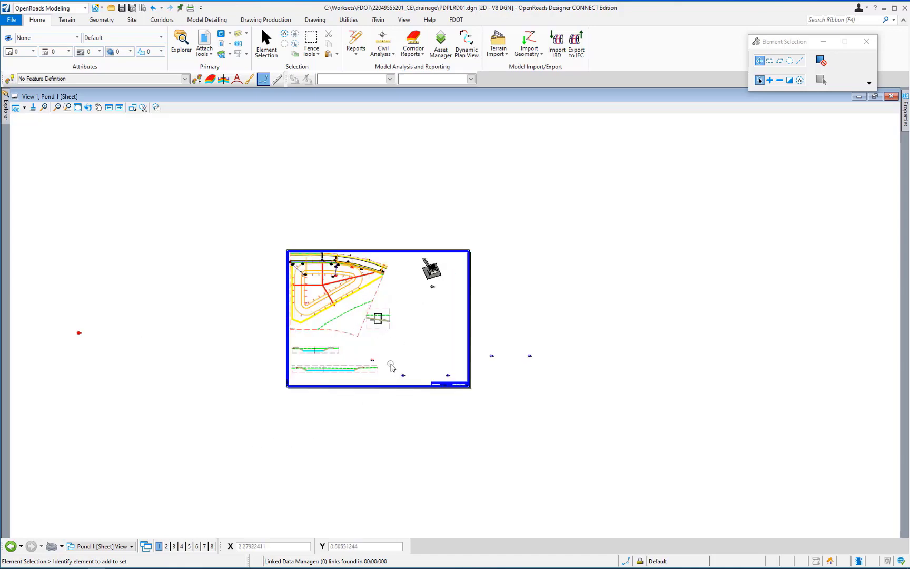
scroll(382, 341, up, 3)
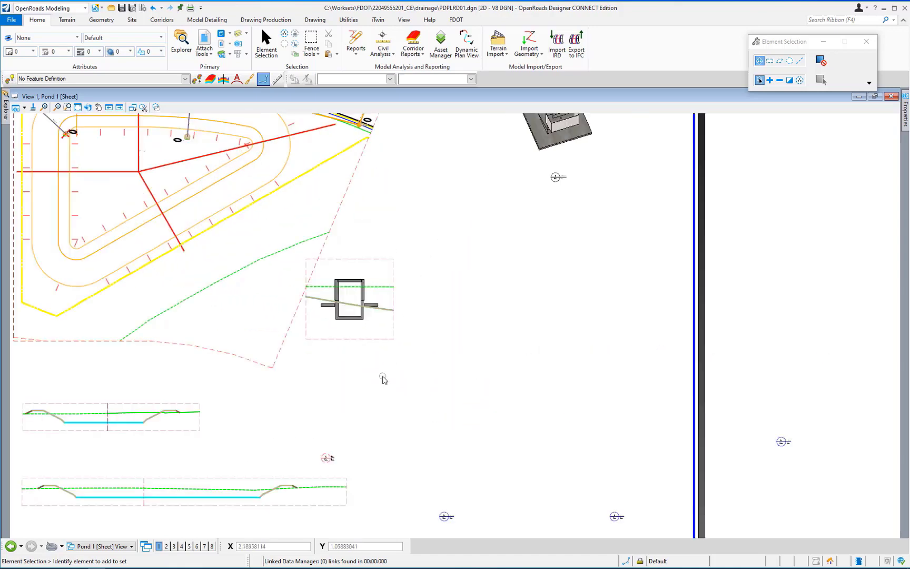
click(88, 107)
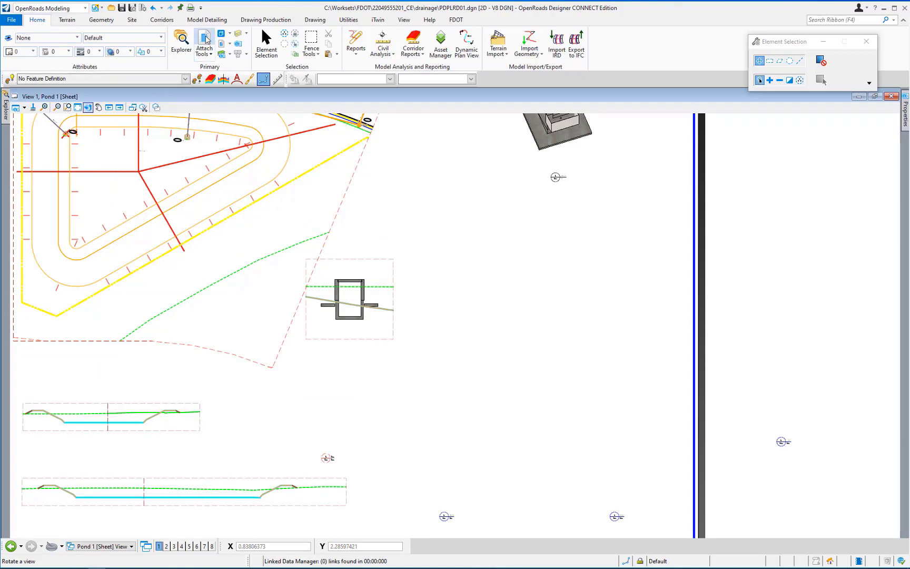
click(205, 40)
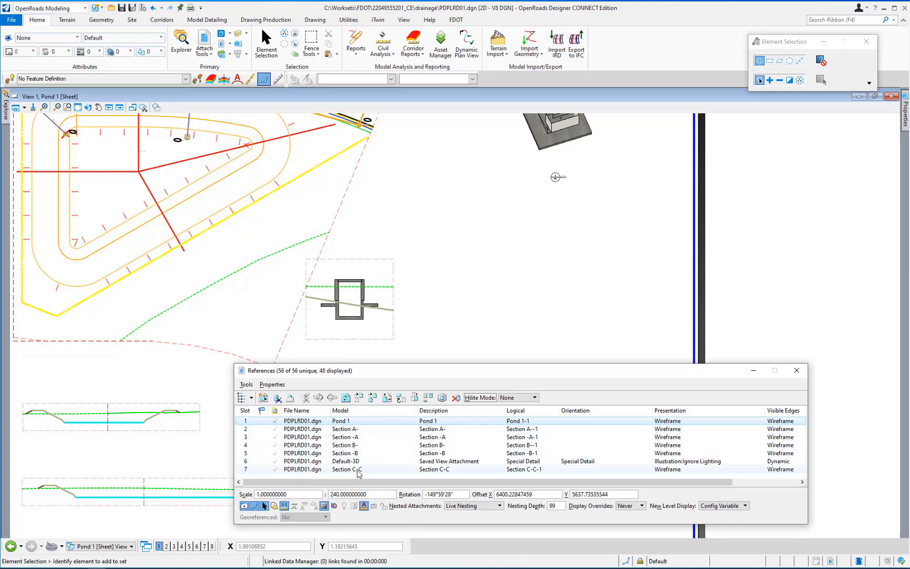
click(373, 468)
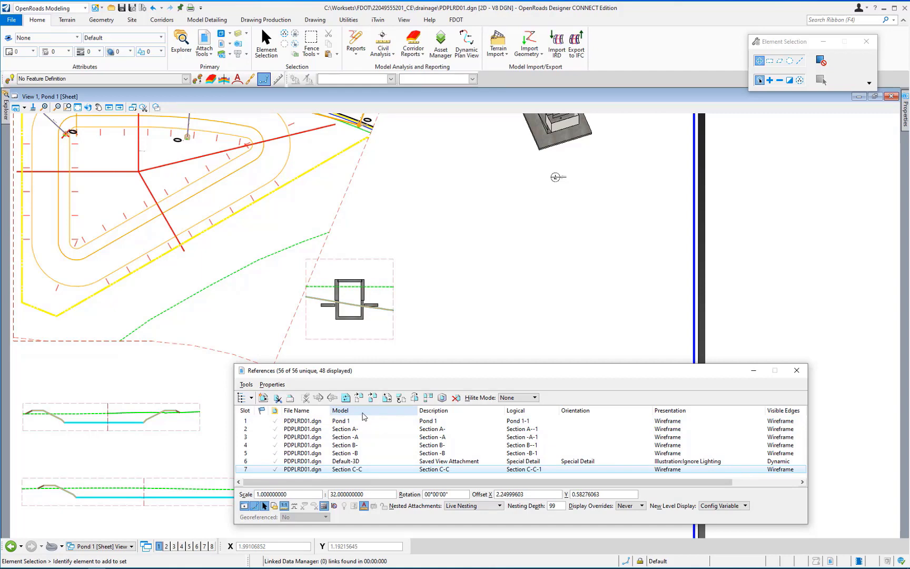
click(360, 397)
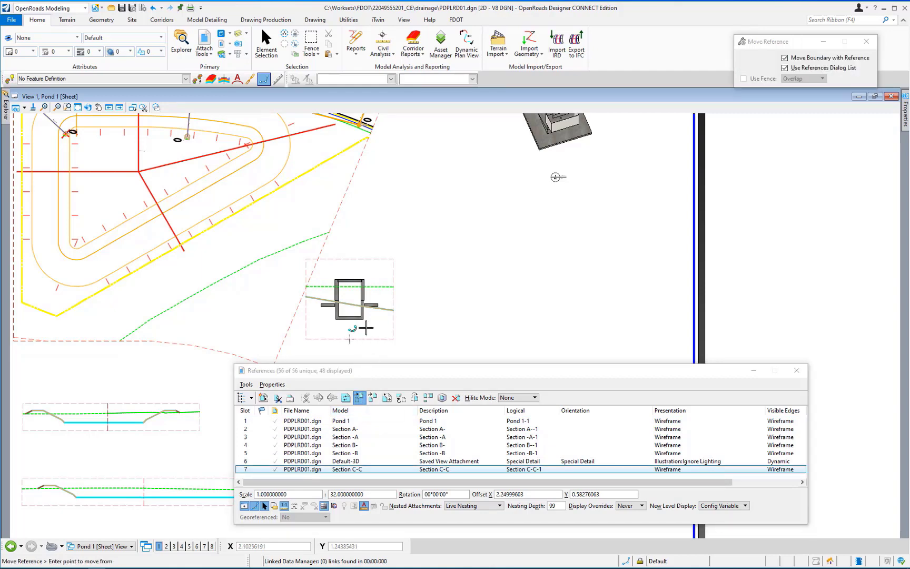
click(349, 296)
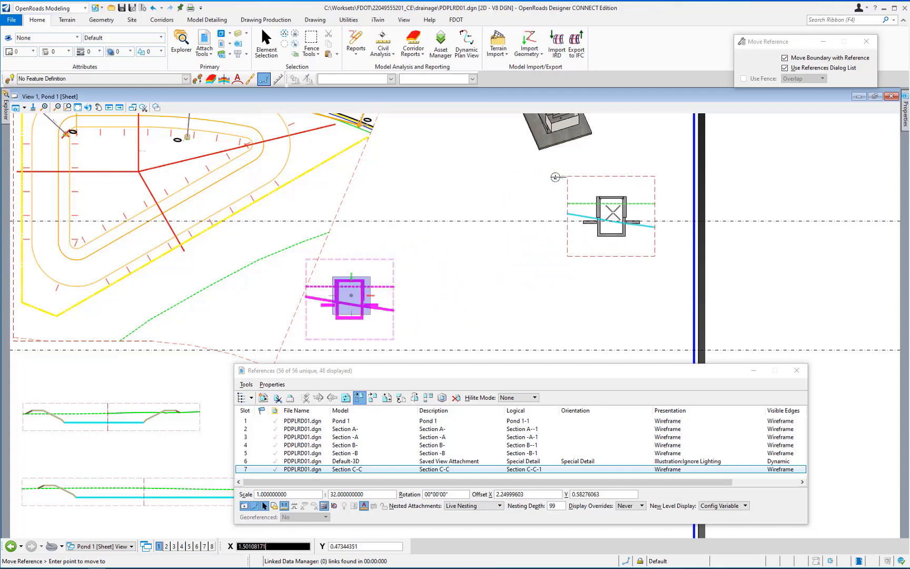
click(609, 214)
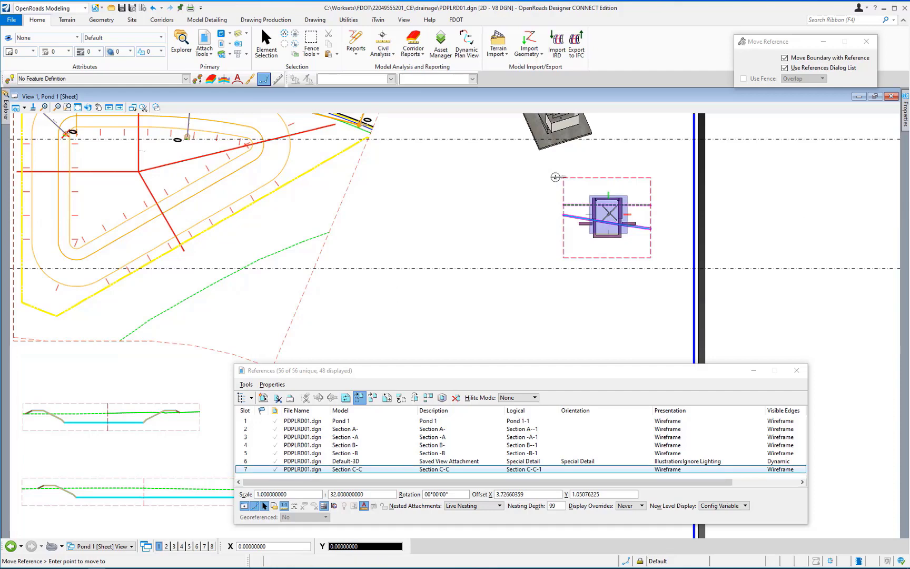
right_click(609, 214)
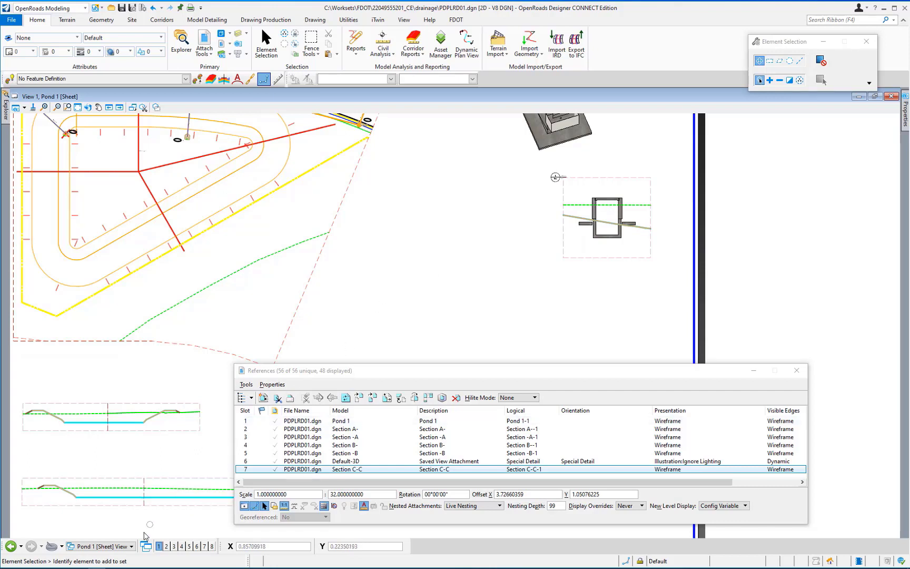
In the Section C-C drawing model, set the Default-3D reference's display style to Wireframe and close the references list.
click(132, 550)
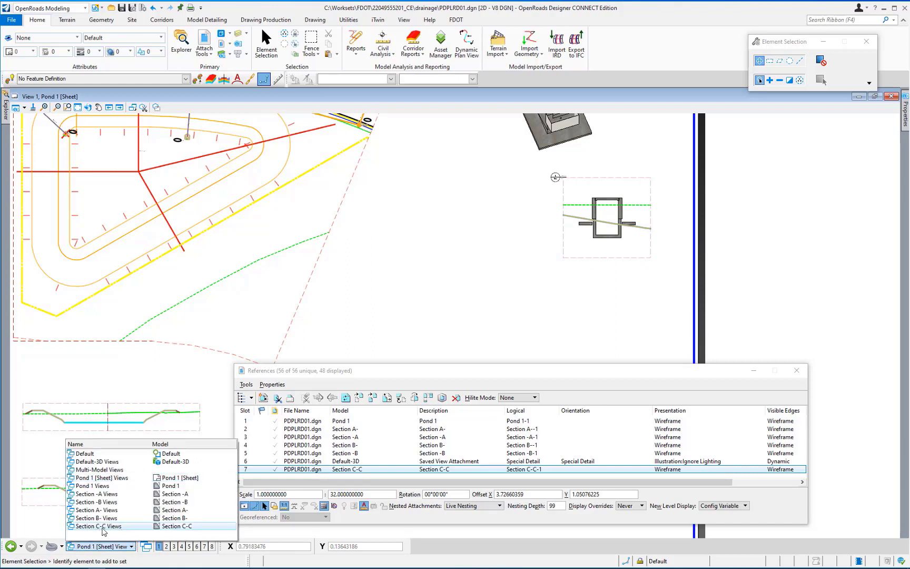
click(117, 527)
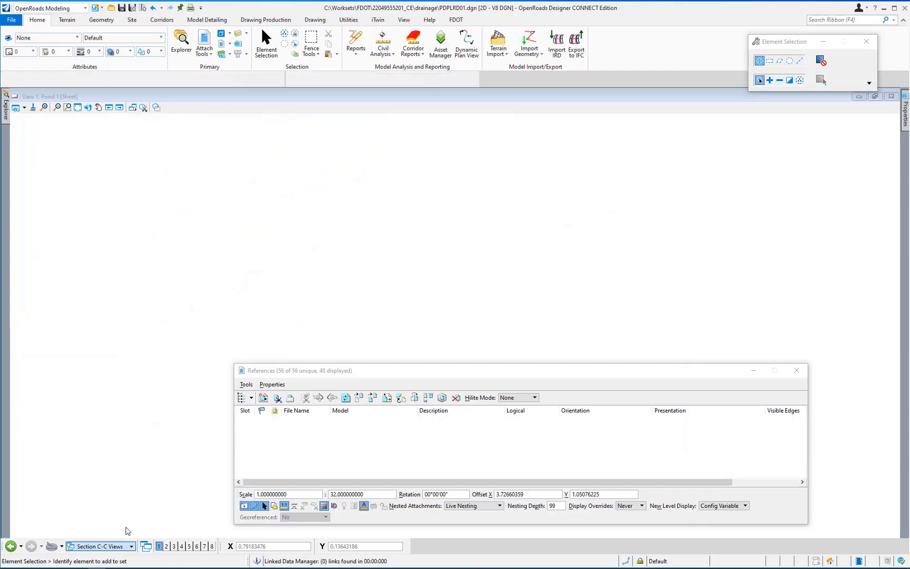
click(678, 422)
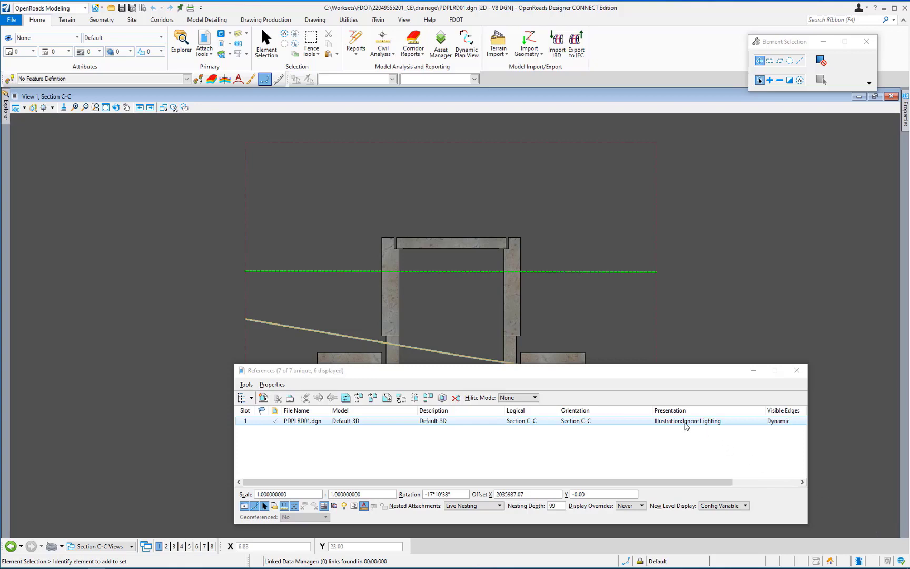
click(679, 421)
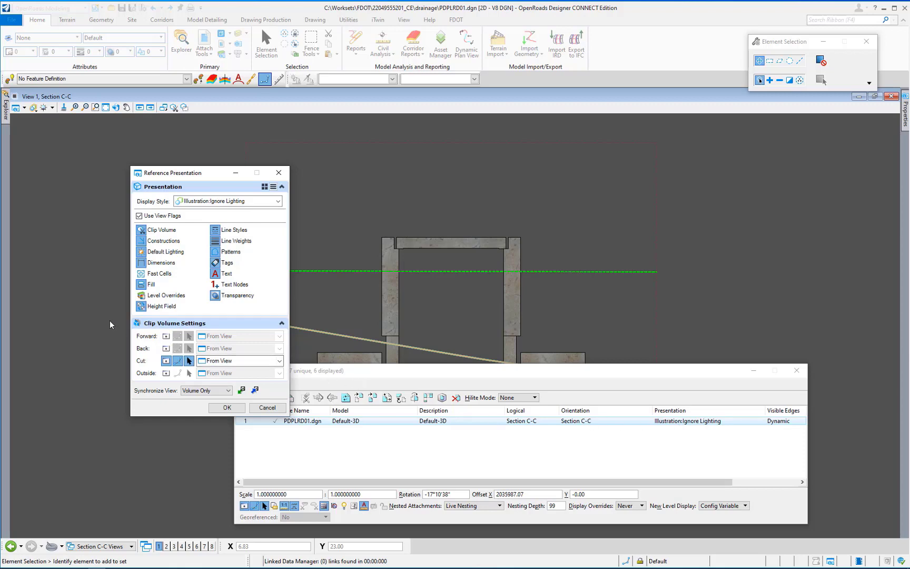
click(250, 203)
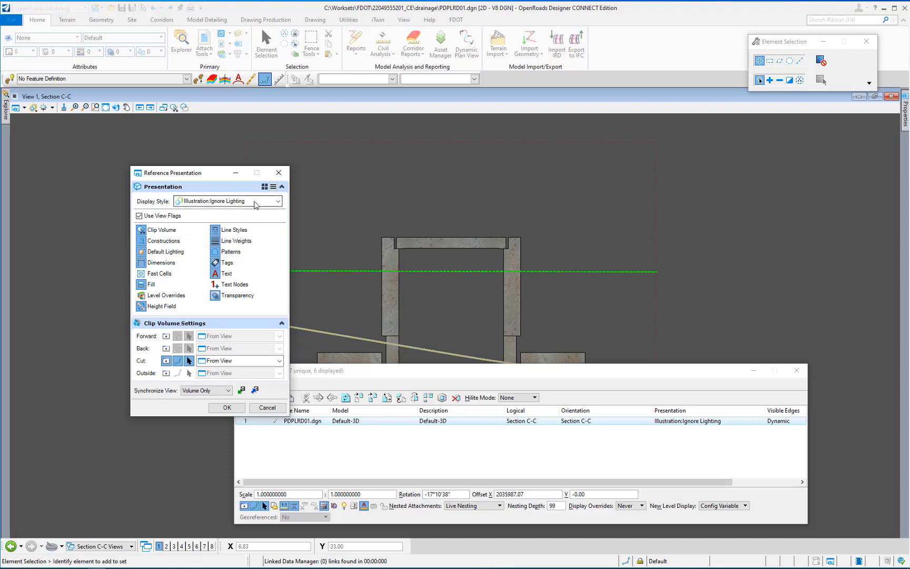
scroll(256, 294, down, 3)
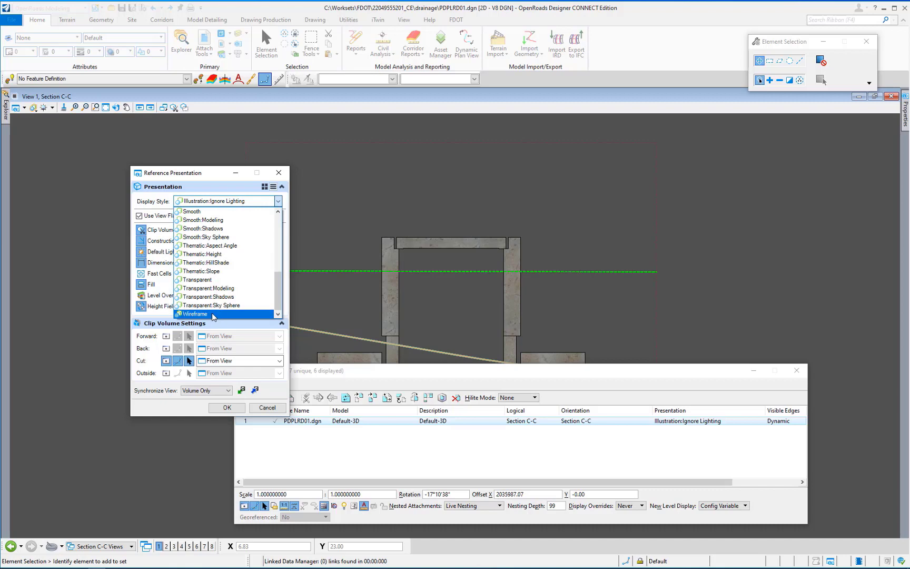
click(214, 314)
click(228, 408)
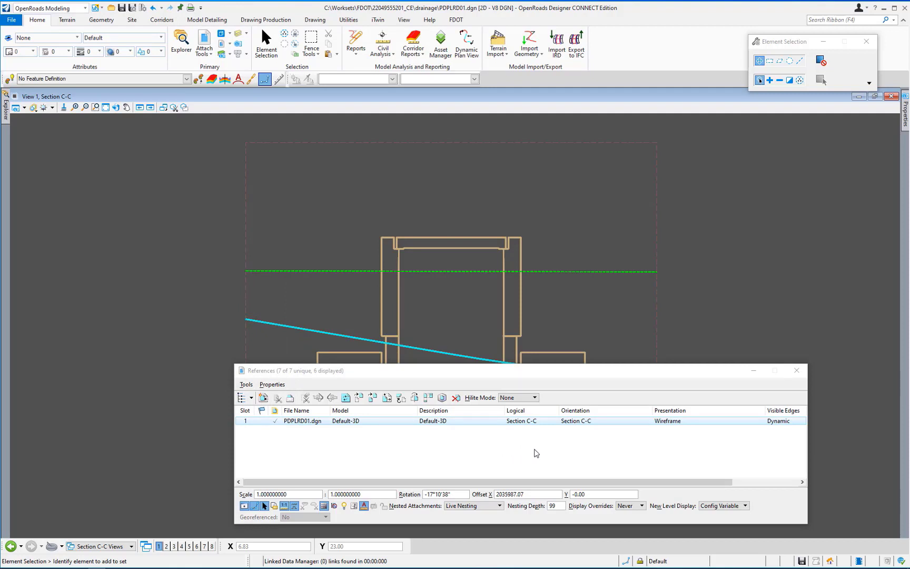
click(797, 371)
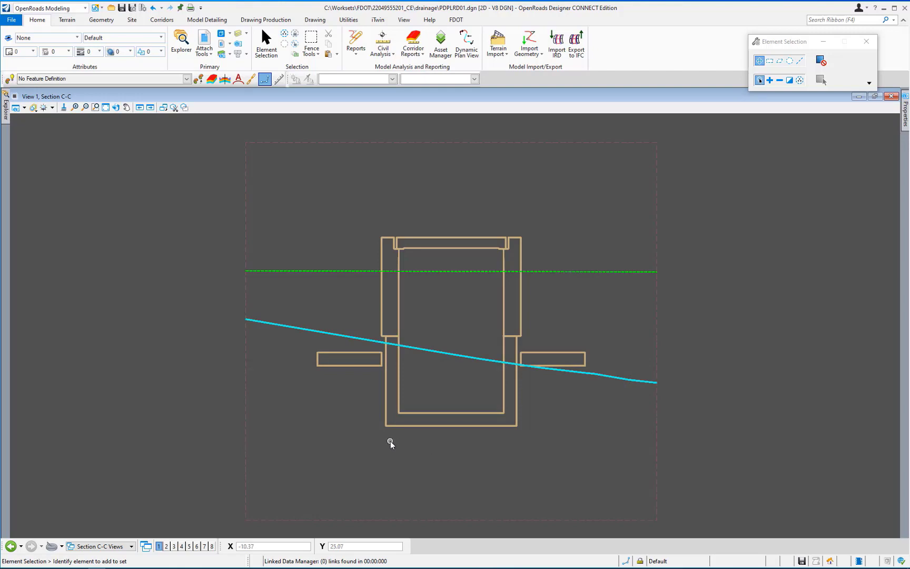
In the multi-model views, start a two-point civil cross section boundary named Section D-D with description Control Structure Section.
click(132, 547)
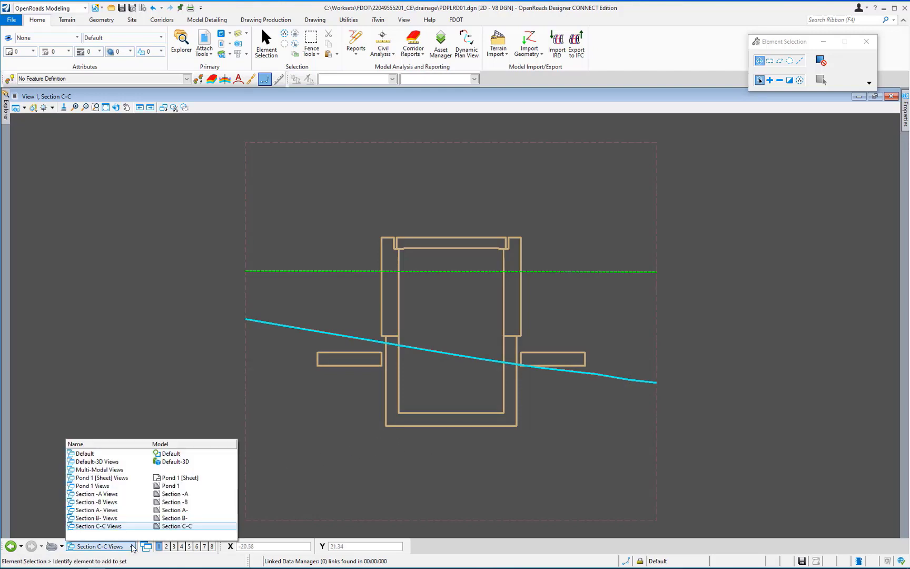
click(143, 470)
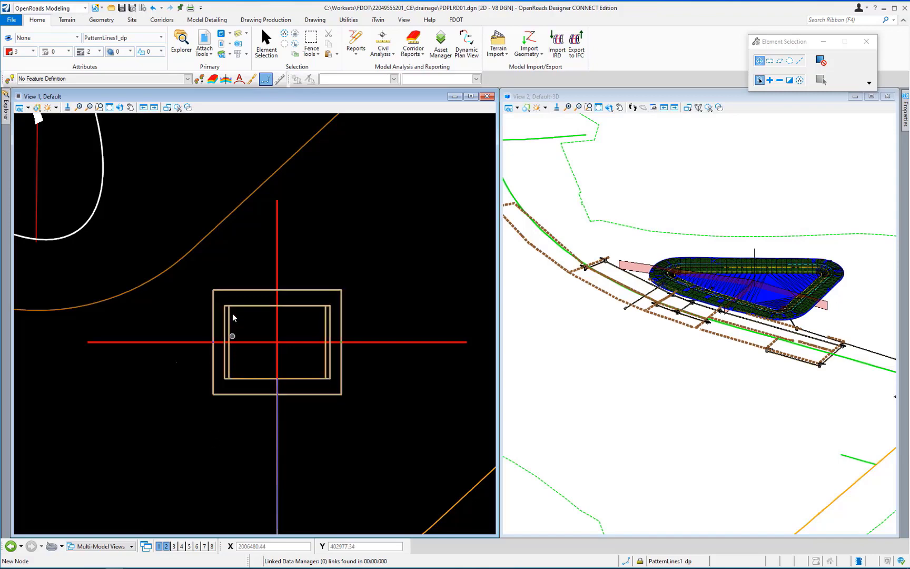
click(269, 21)
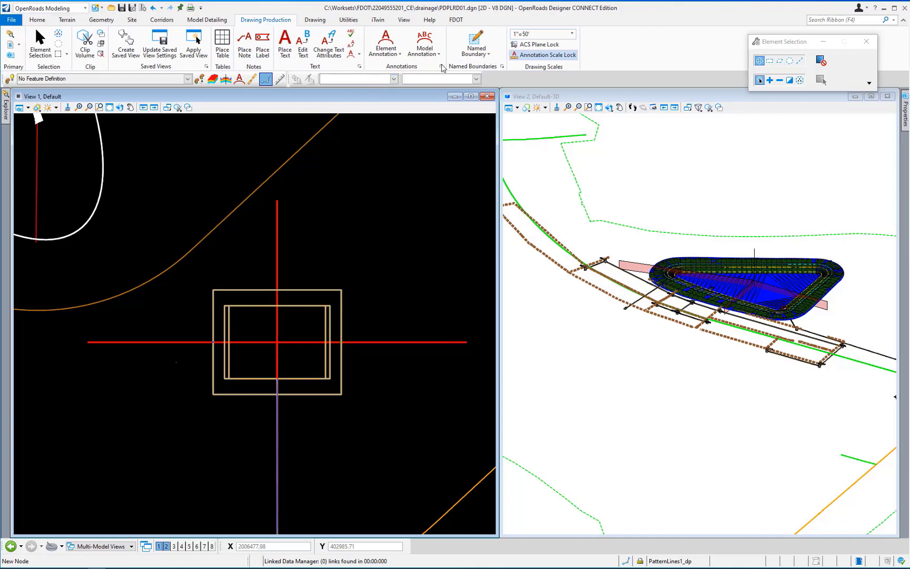
click(489, 56)
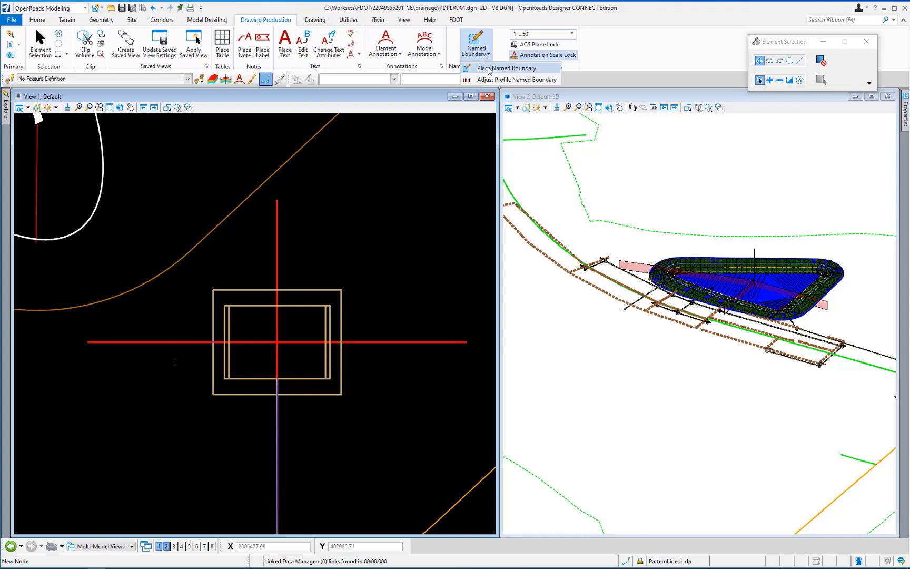
click(490, 69)
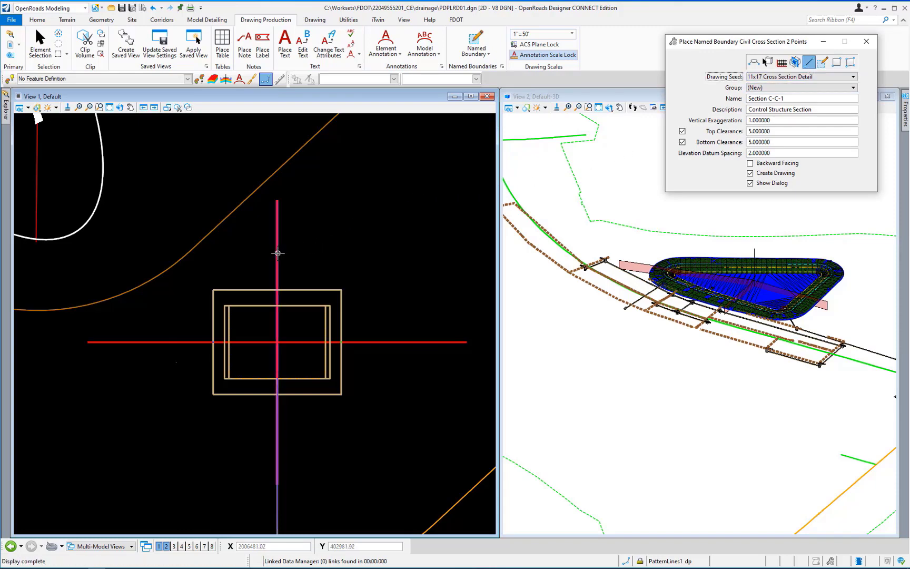
right_click(294, 253)
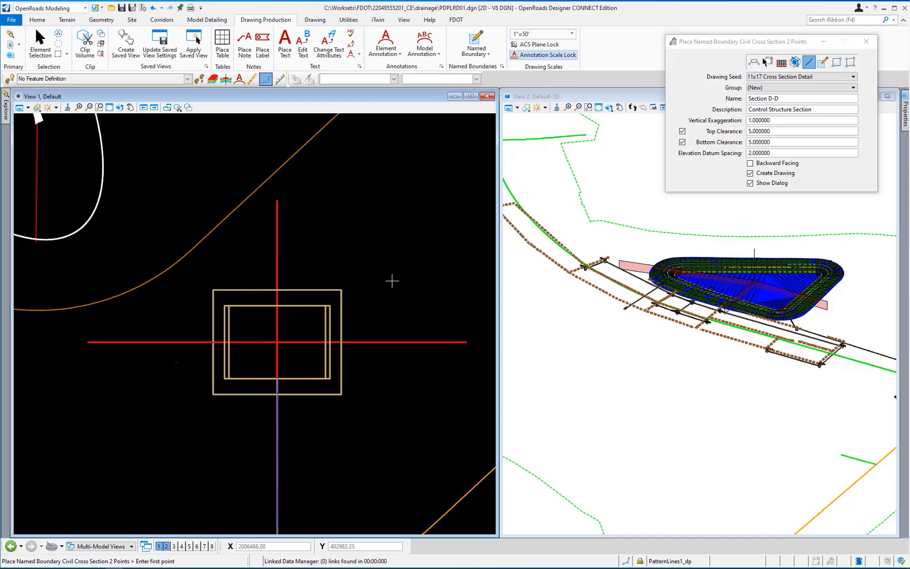
Place the Section D-D boundary along the vertical line through the control structure, from its upper end 12 units down to its lower end.
middle_click(281, 211)
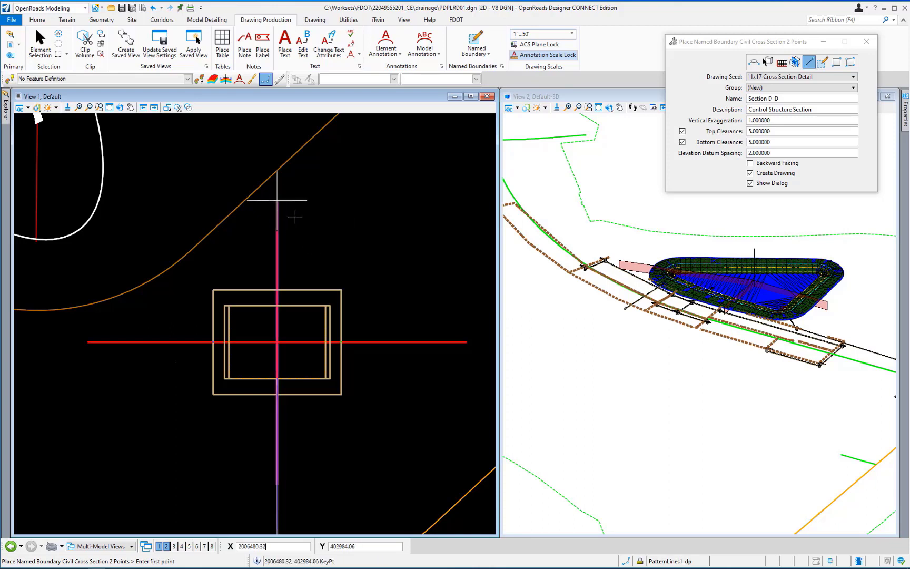
click(316, 242)
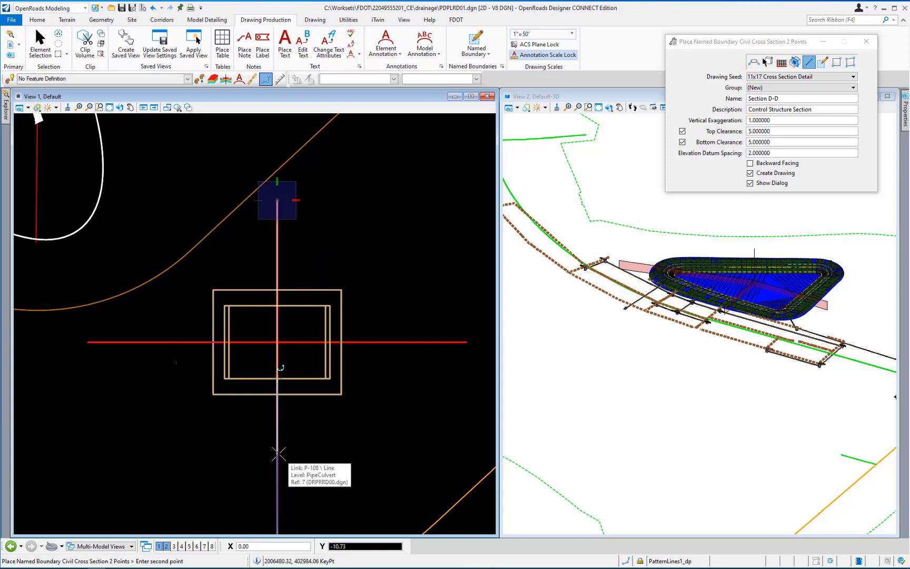
text(12)
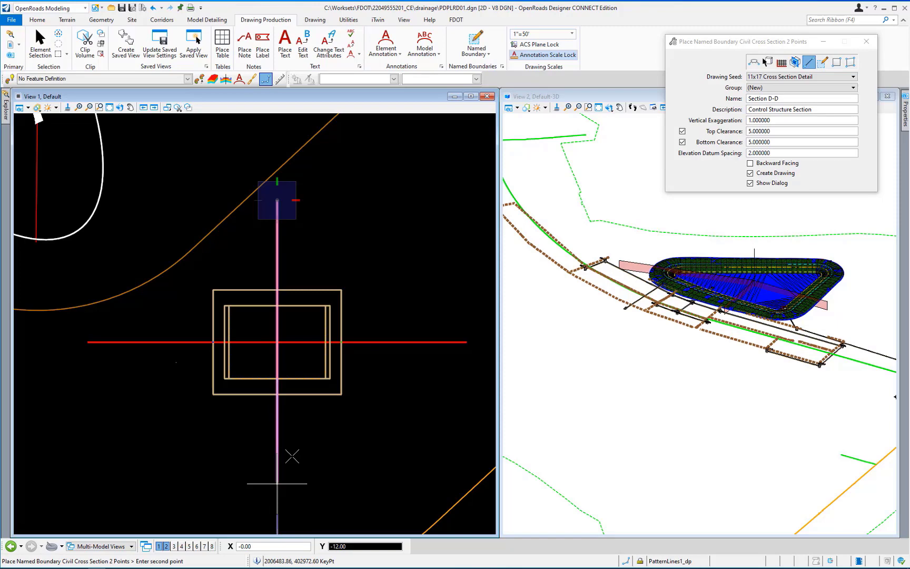
click(374, 460)
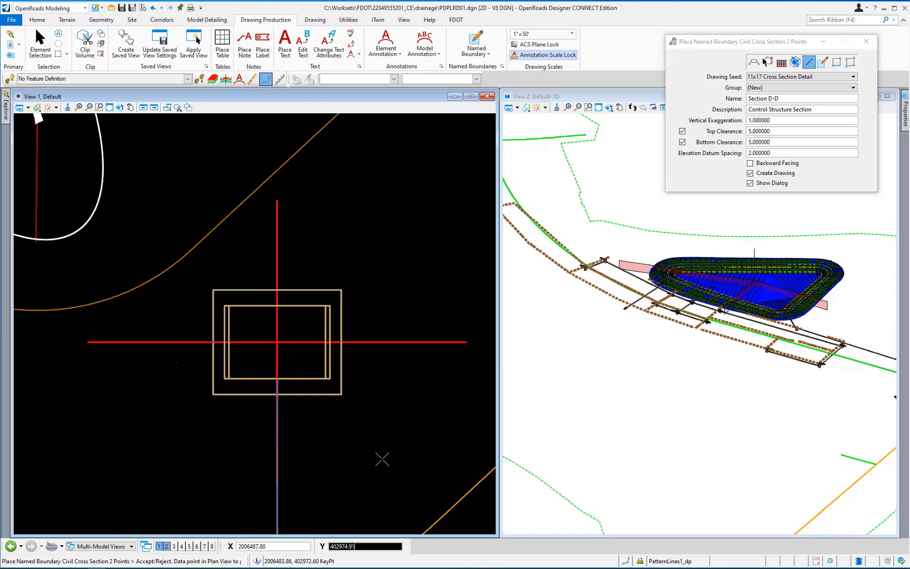
click(383, 459)
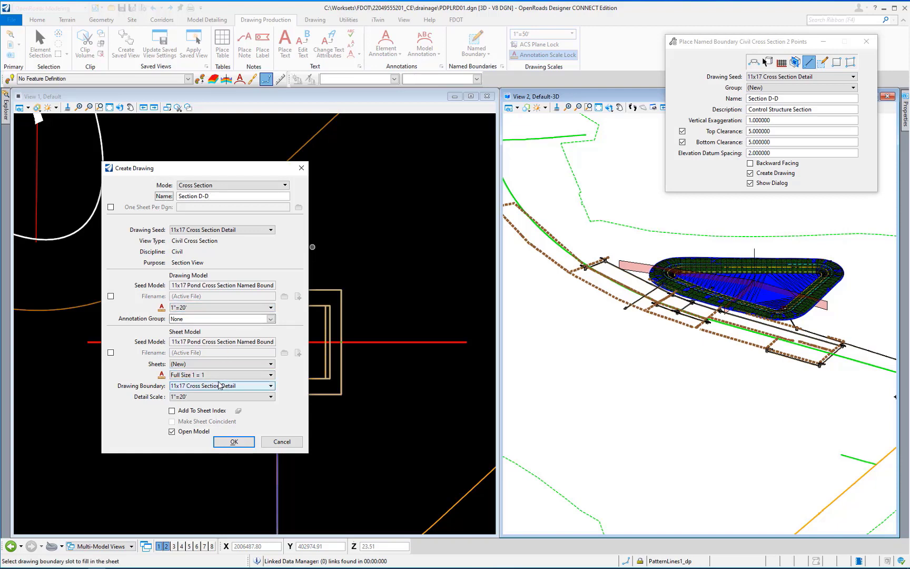
Create the Section D-D drawing on the existing Pond 1 sheet, with drawing annotation scale and detail scale both 3/8"=1'-0".
click(220, 365)
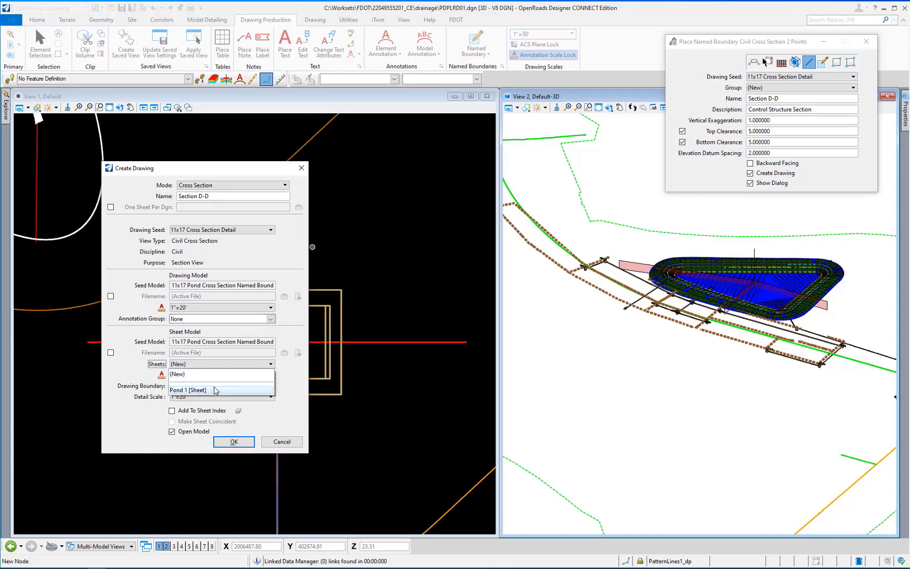
click(215, 392)
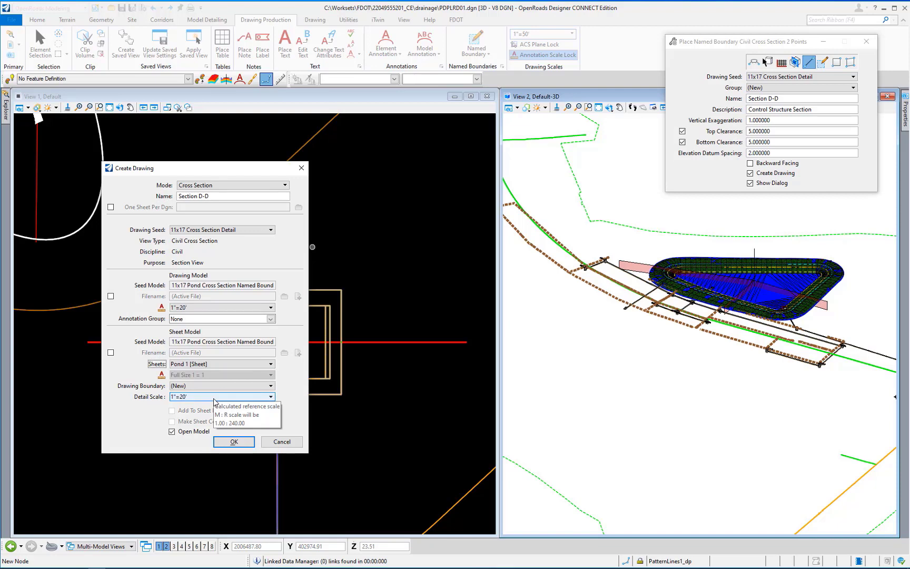
click(222, 396)
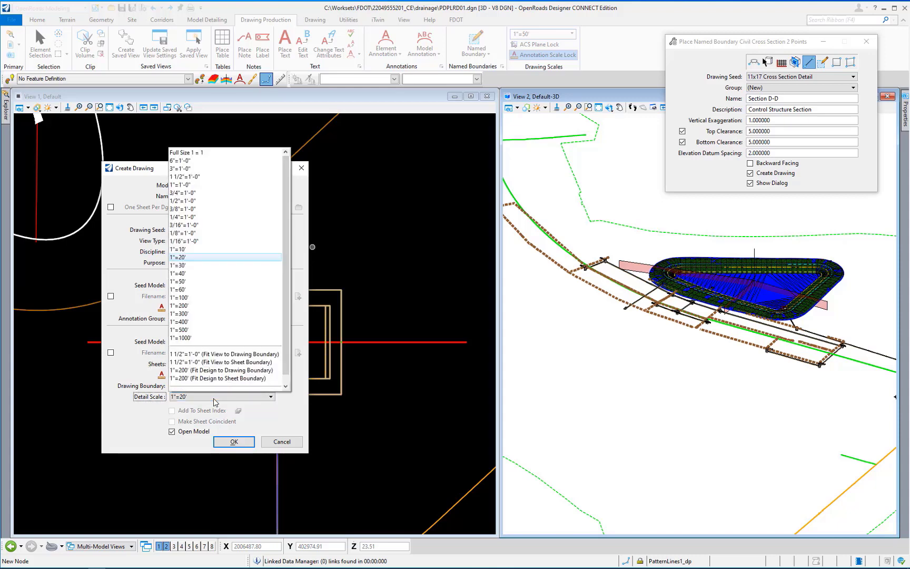
click(200, 209)
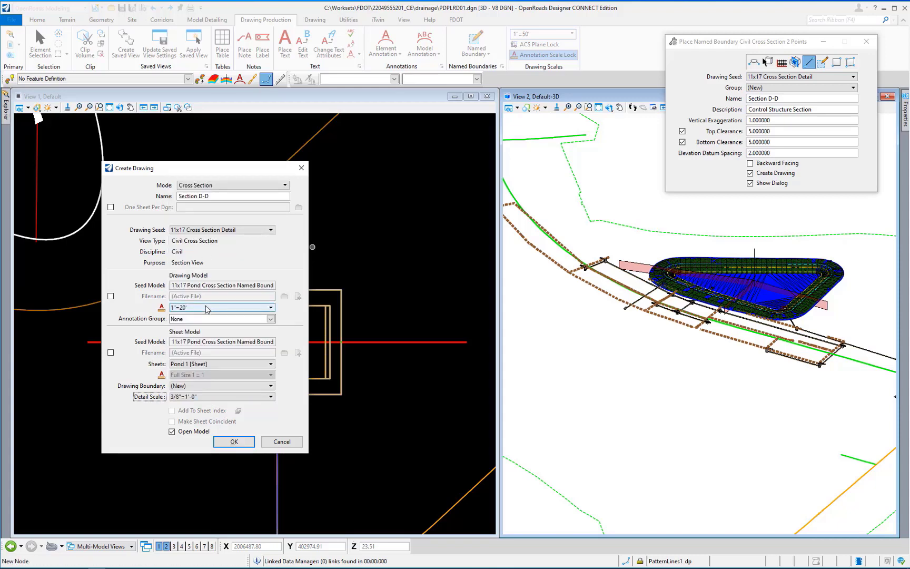
click(207, 308)
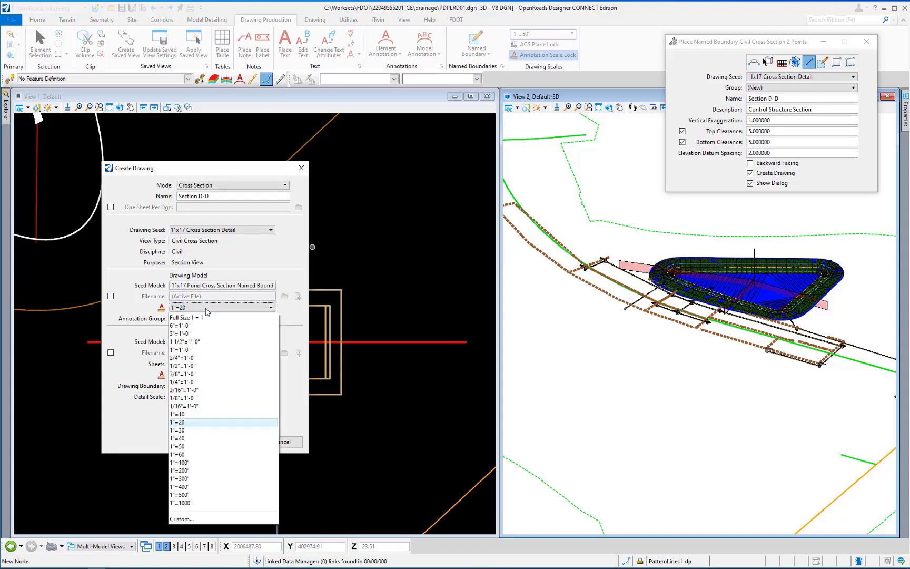
click(202, 374)
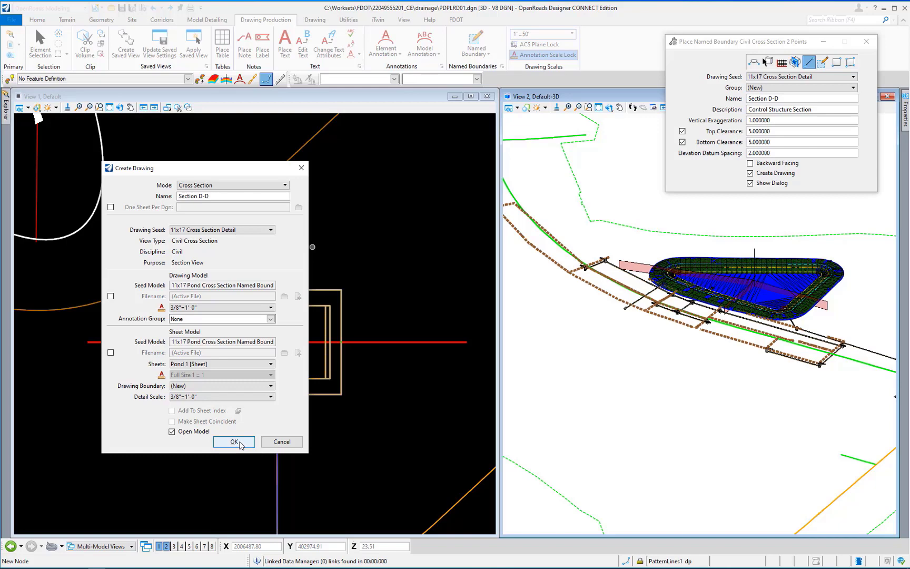
click(235, 442)
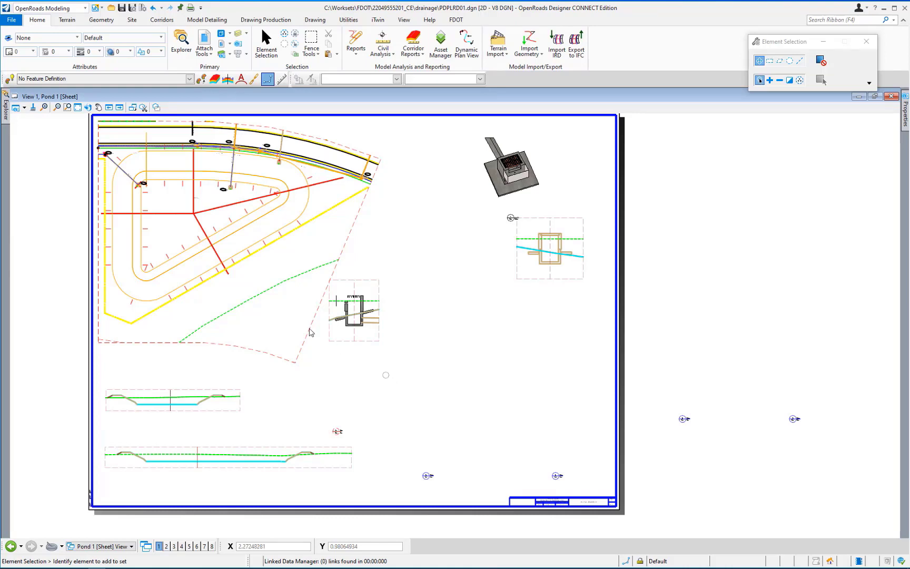
Move the Section D-D reference with its boundary beside the Section C-C detail, below the 3D control structure view on the sheet.
click(66, 107)
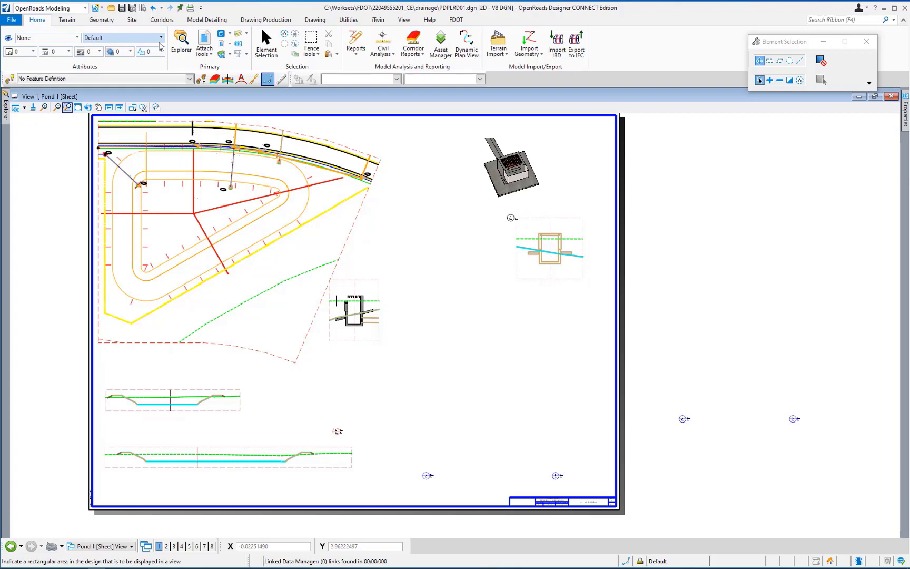
click(205, 41)
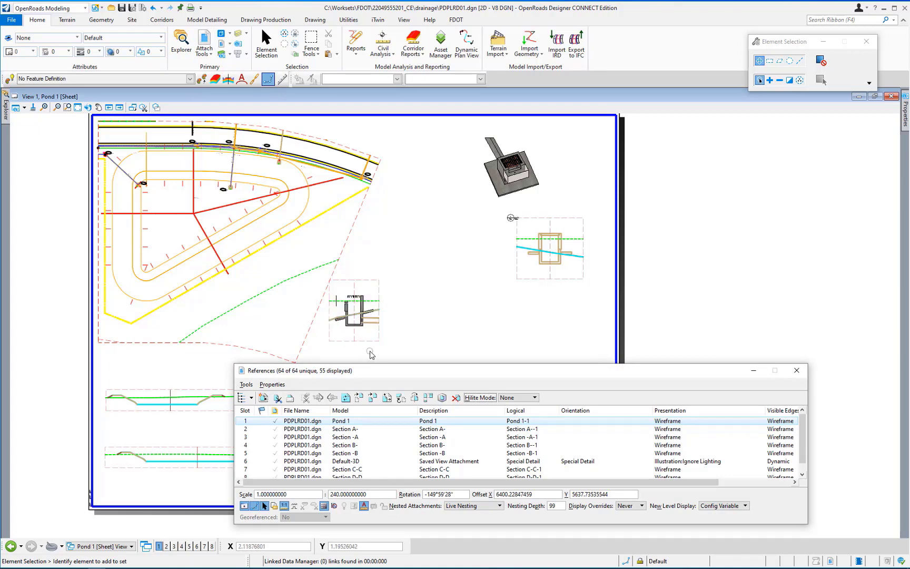
scroll(370, 354, down, 1)
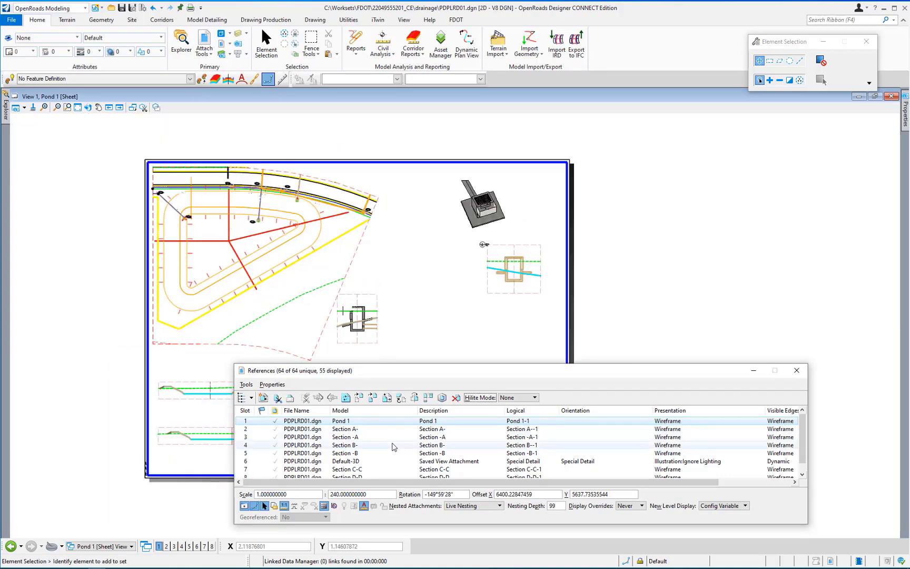
scroll(395, 448, down, 1)
click(361, 470)
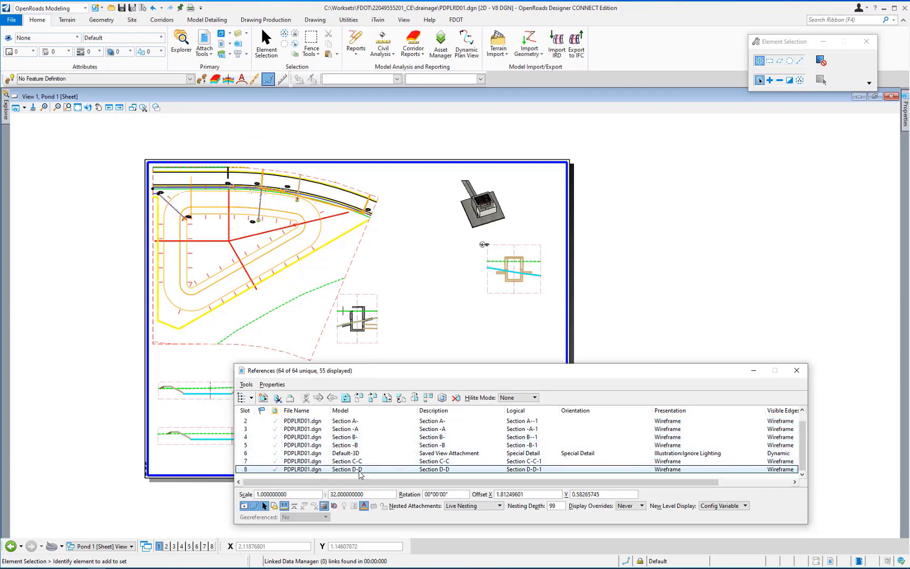
click(359, 398)
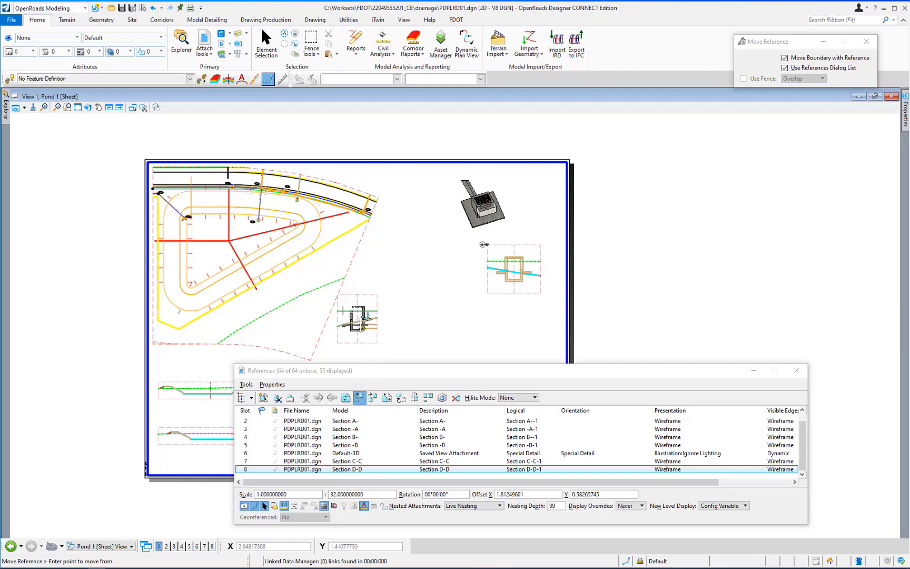
click(358, 320)
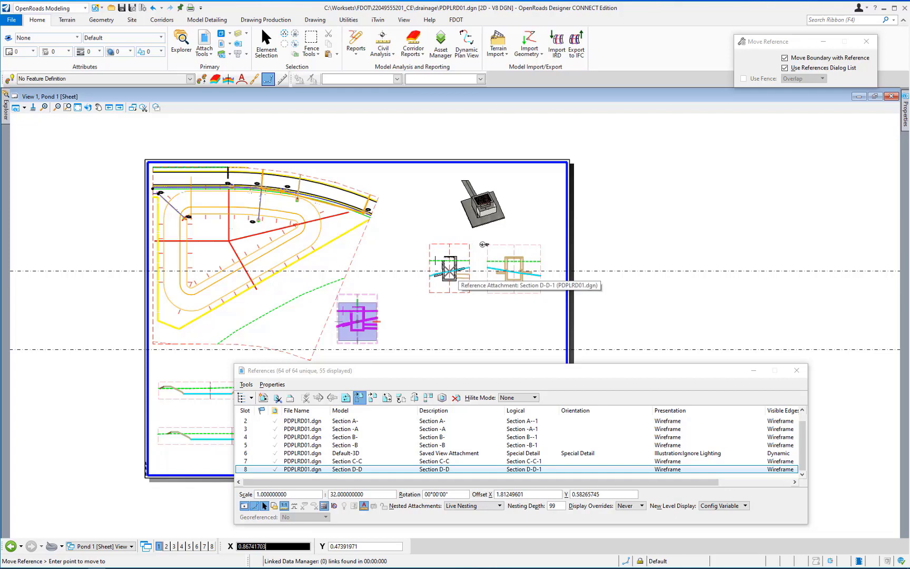
click(484, 244)
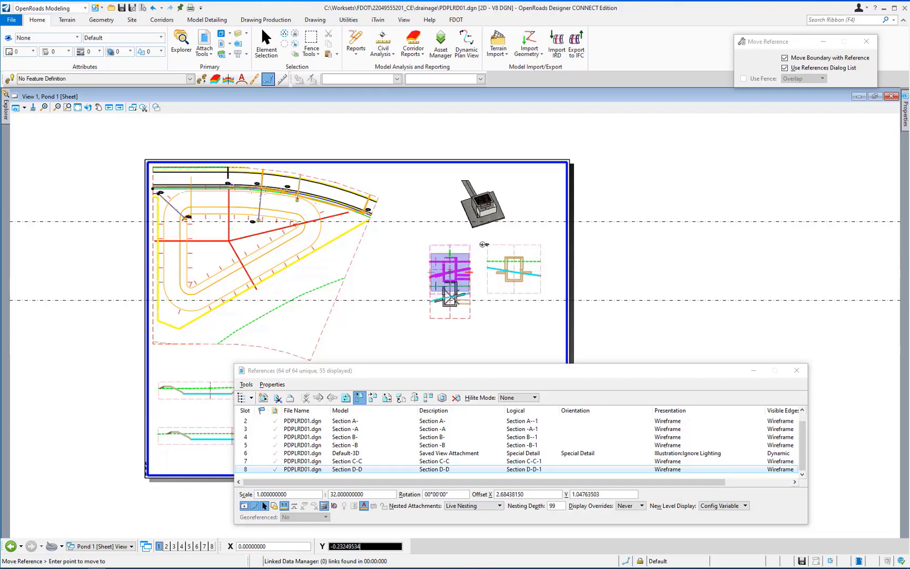
right_click(468, 330)
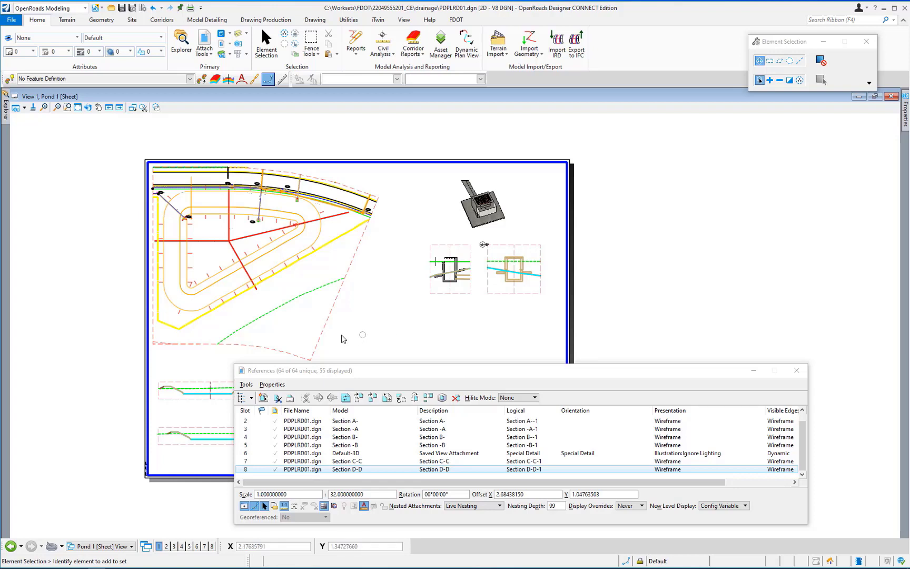
In the Section D-D drawing model, set the Default-3D reference's display style to Wireframe and close the references list.
click(130, 546)
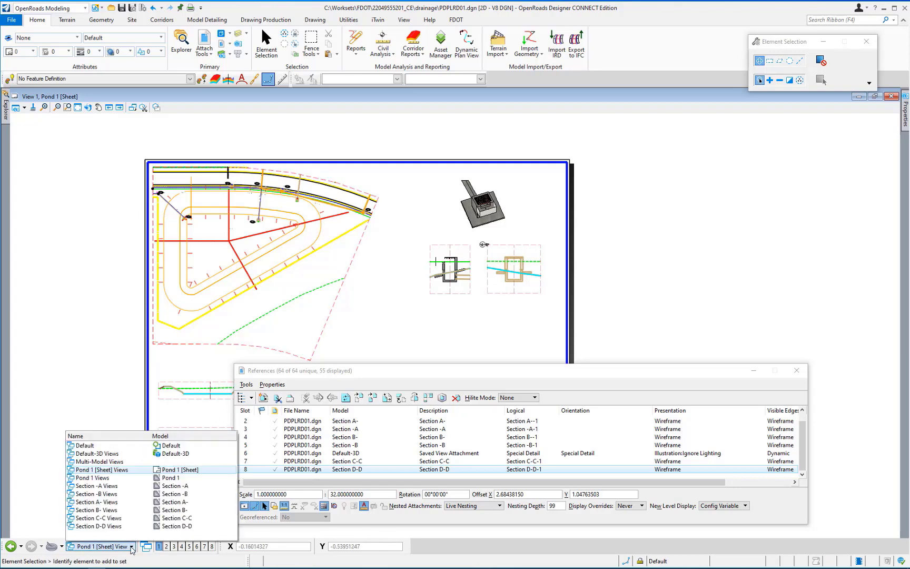
click(116, 526)
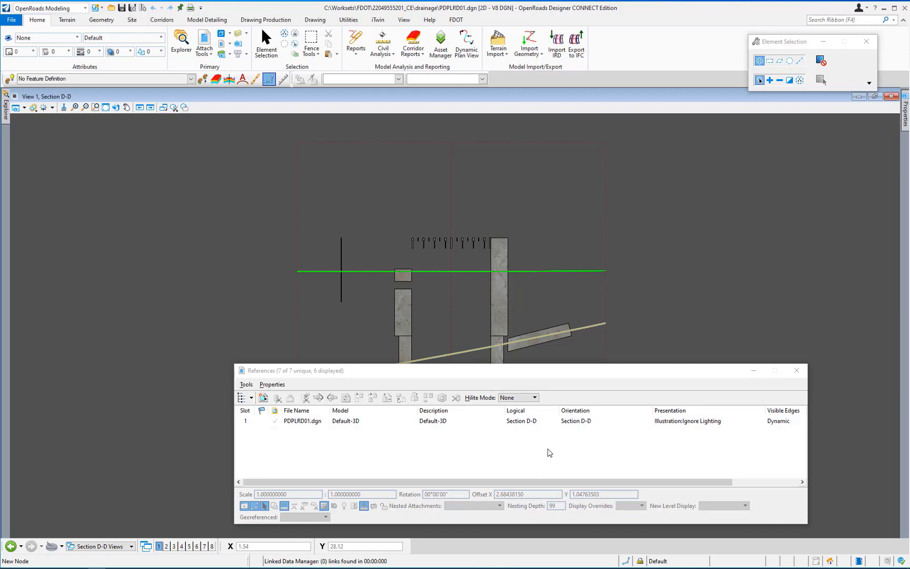
double_click(677, 423)
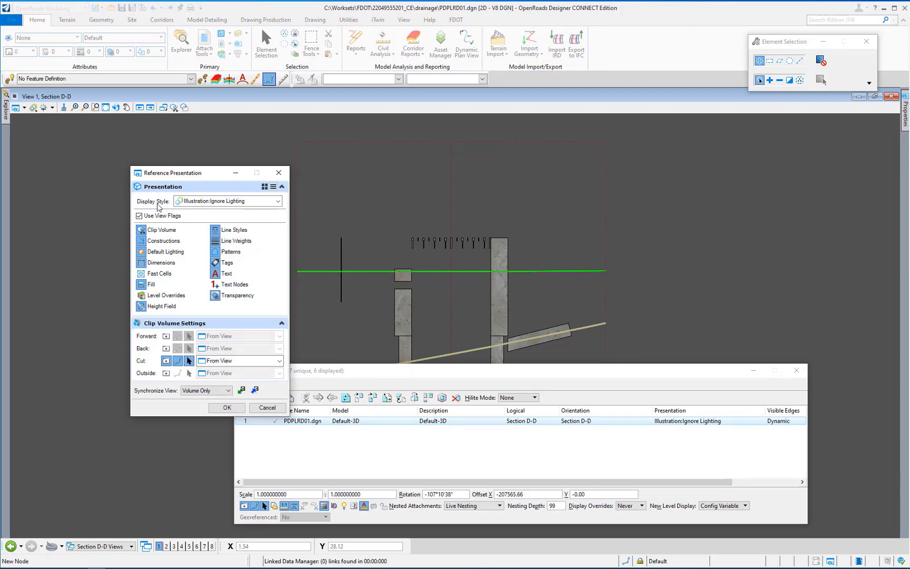
click(253, 202)
scroll(240, 293, down, 5)
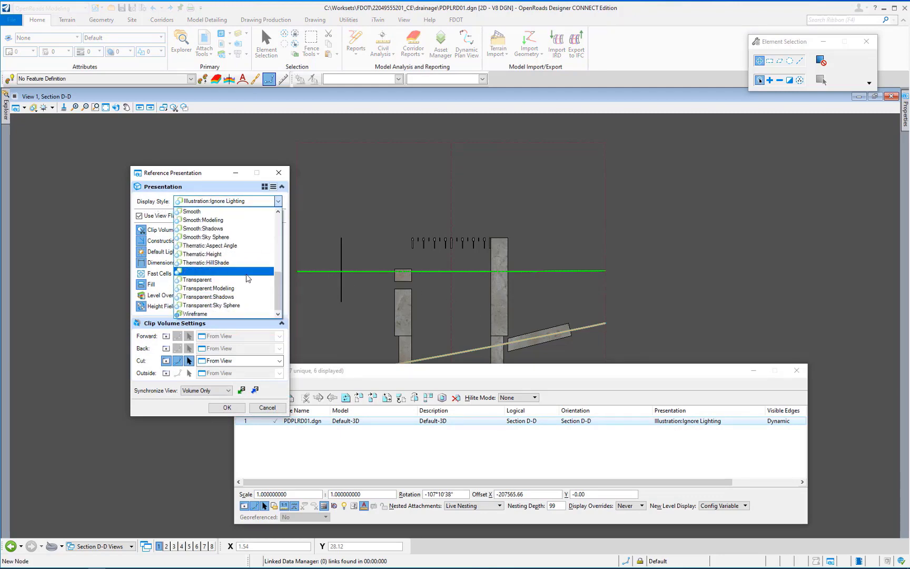
click(232, 314)
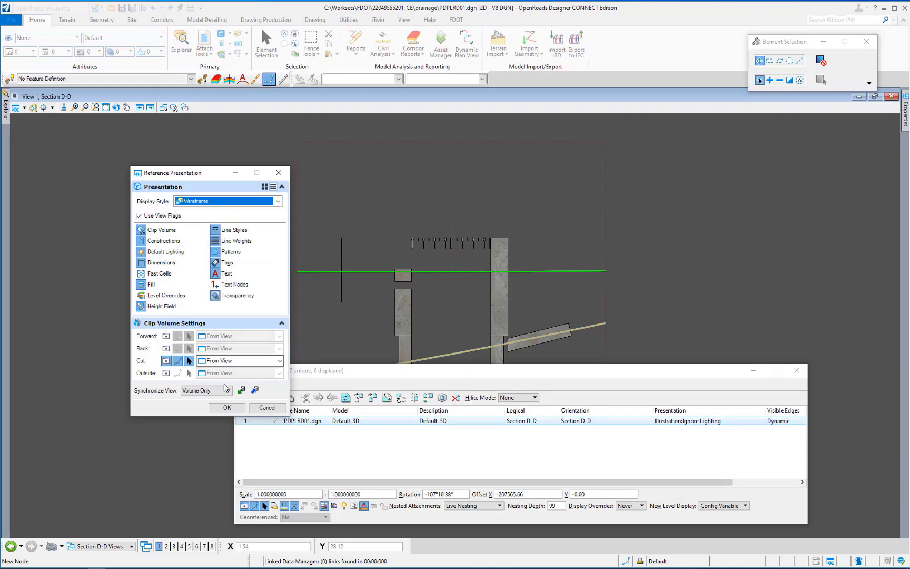
click(227, 408)
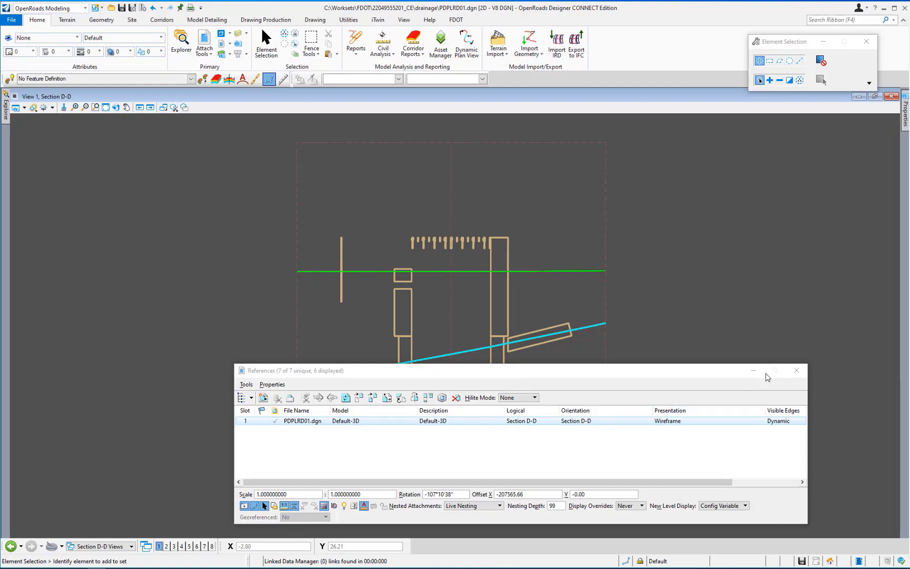
click(796, 370)
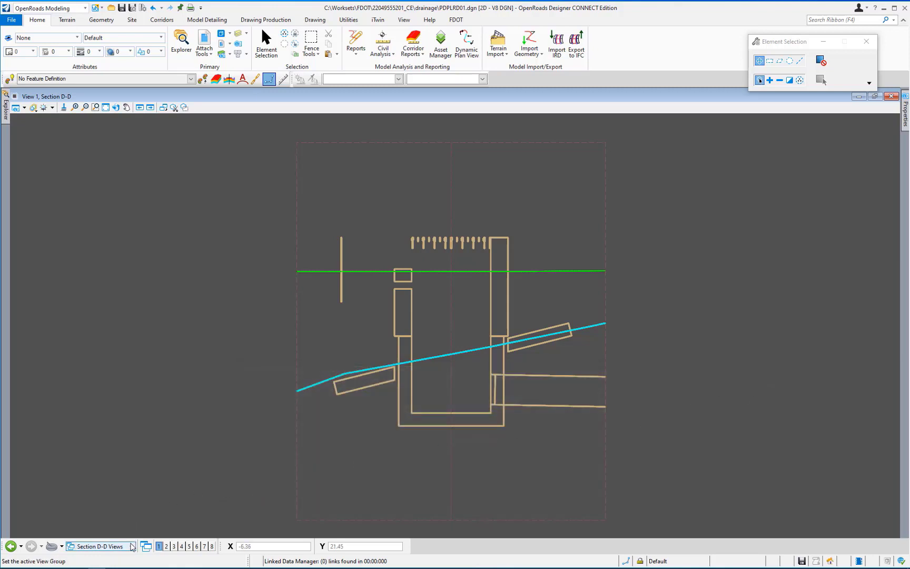
Return to the Pond 1 sheet view.
click(132, 546)
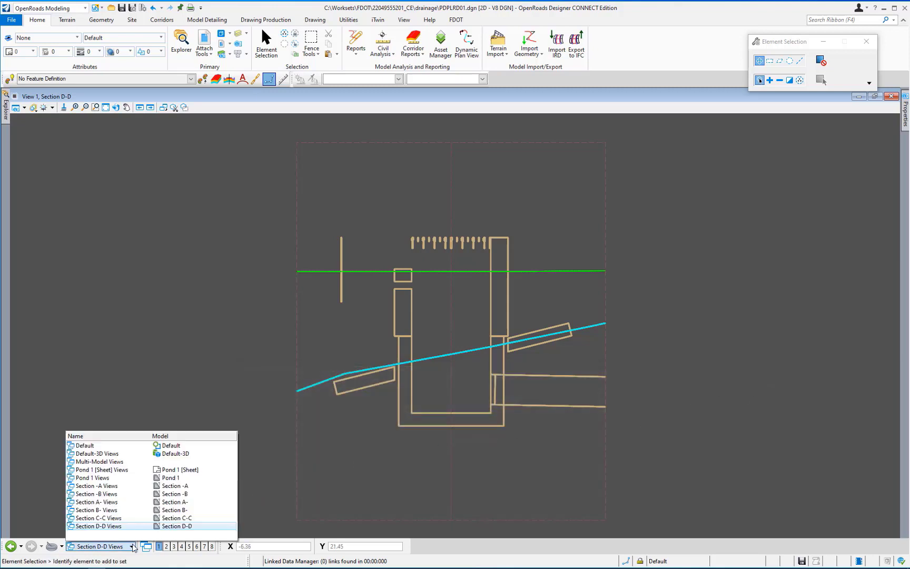
click(167, 462)
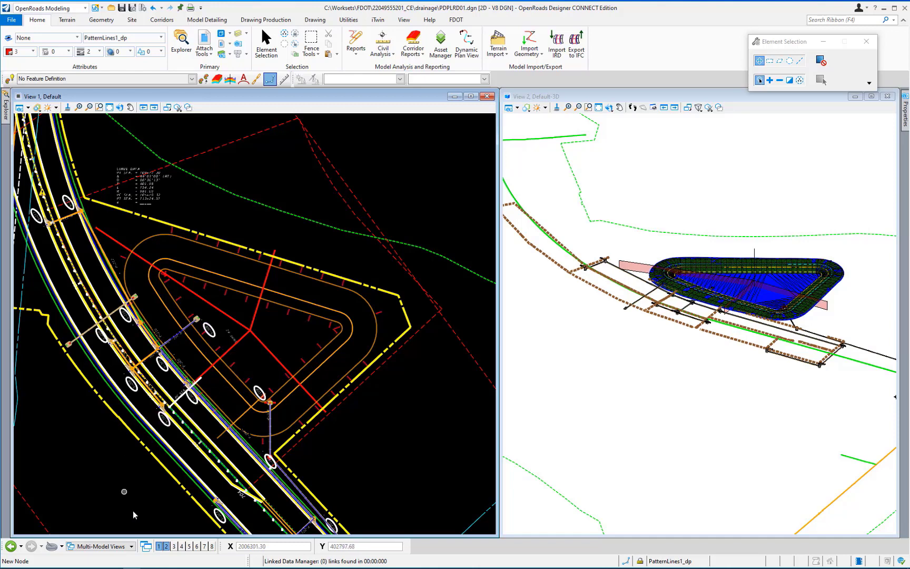
click(131, 547)
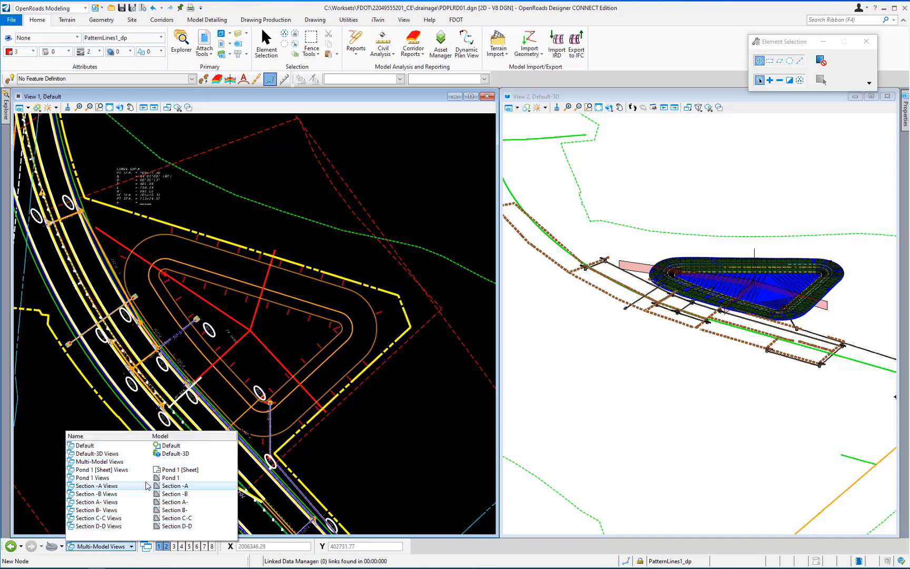
click(178, 471)
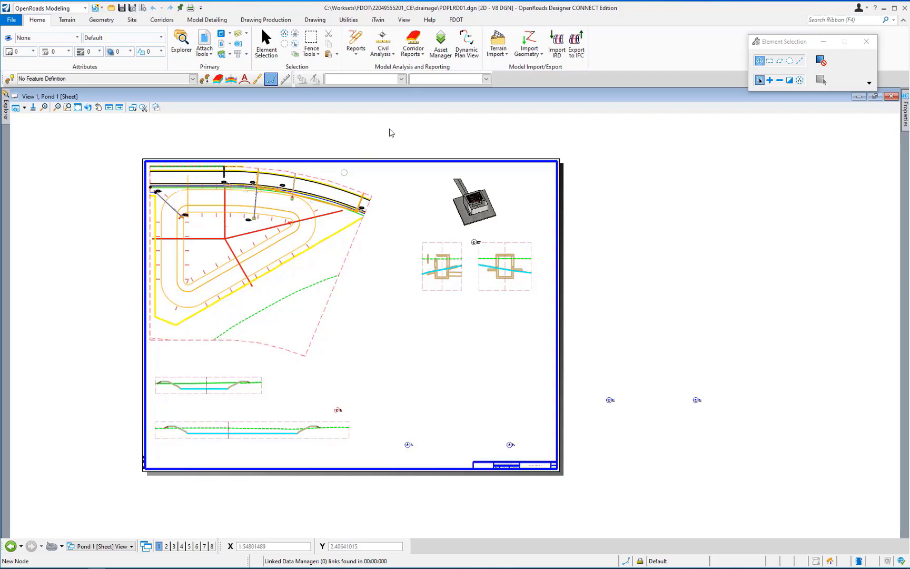
In Linked Data Manager, create a link source from the Misc Boxes template Stormwater Facility Control Structure, saved as Stormwater_Facility_Control_Structure.xlsx in the Drainage folder.
click(456, 20)
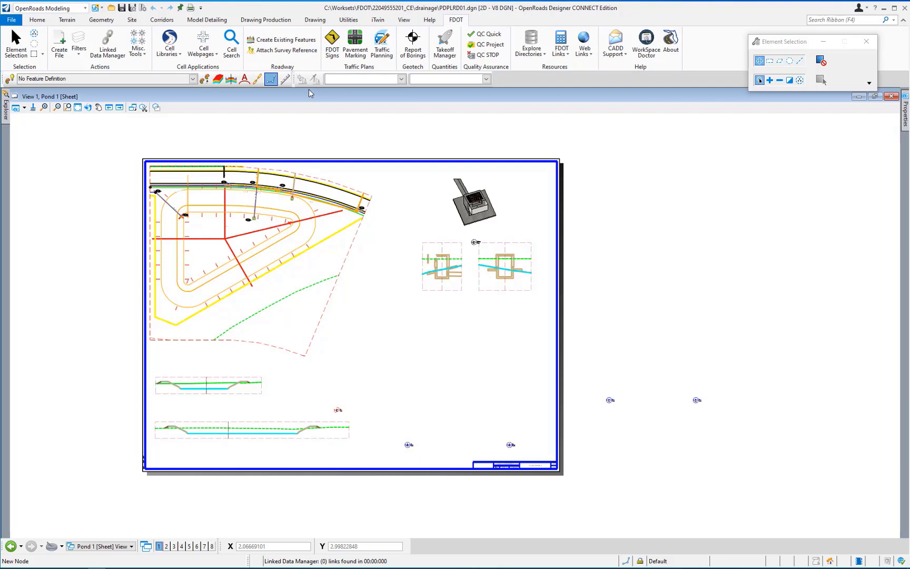
click(107, 48)
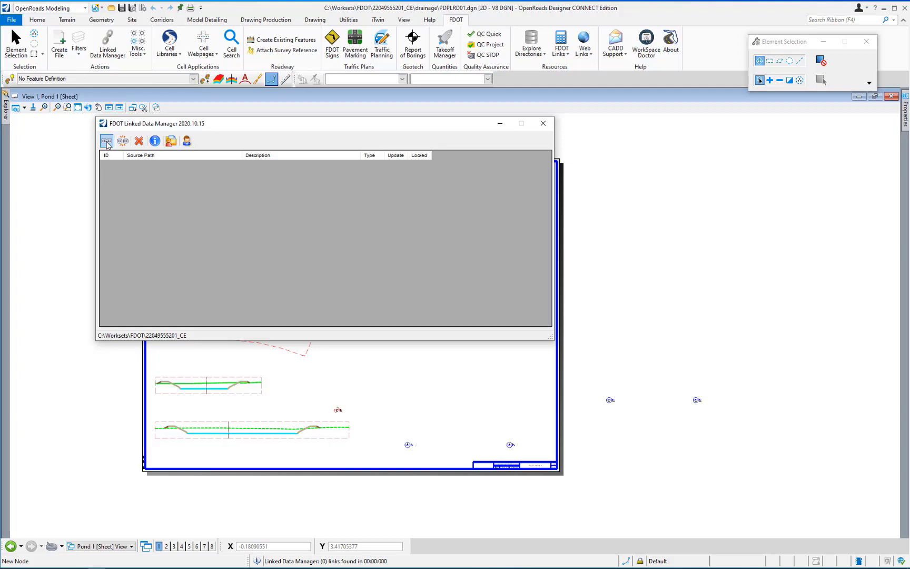
click(106, 141)
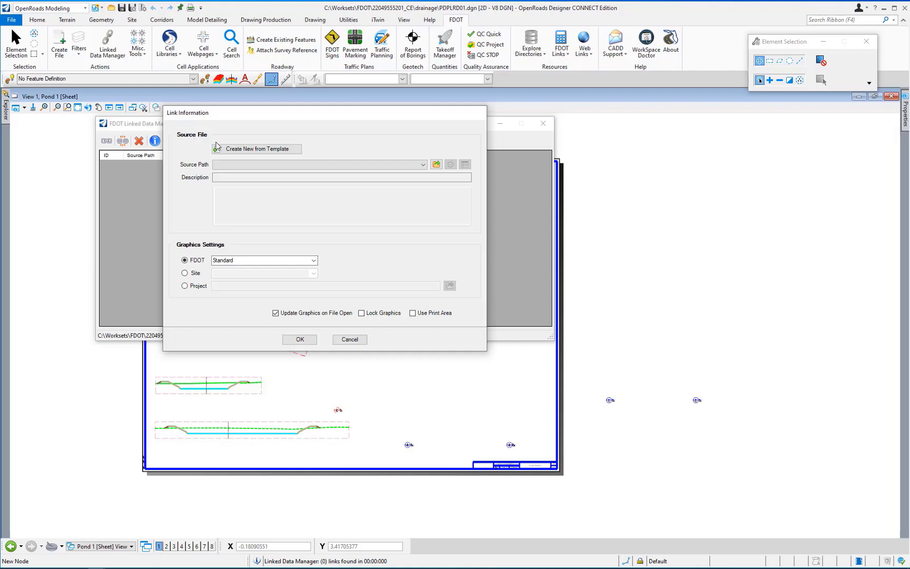
click(250, 151)
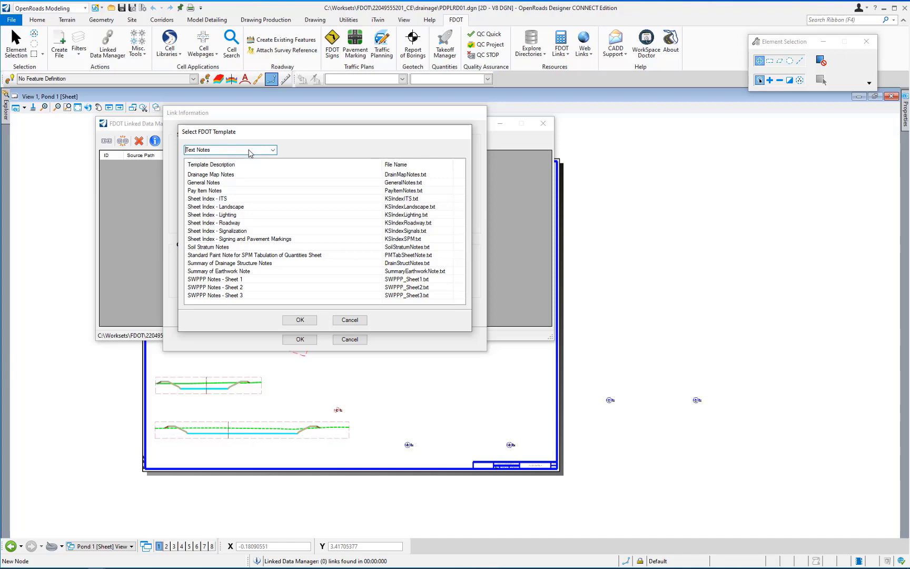
click(273, 151)
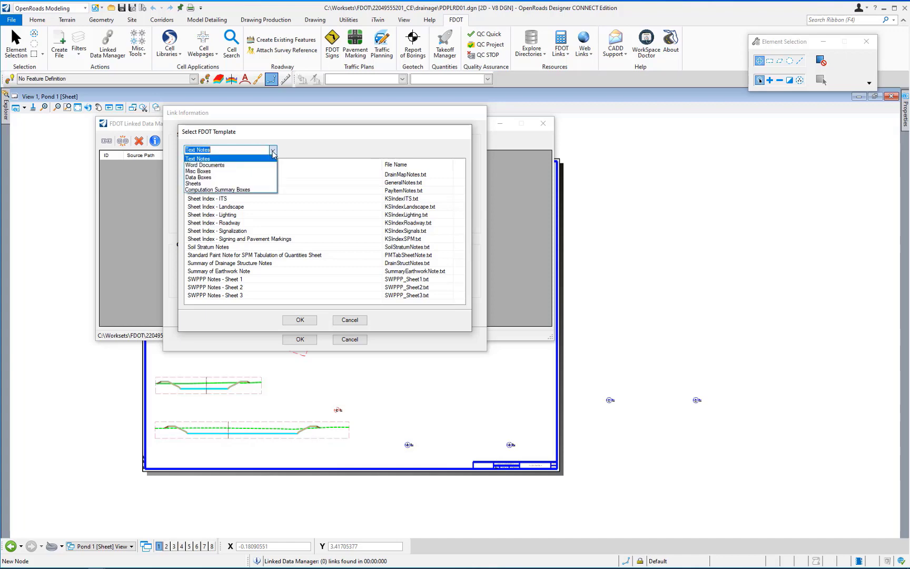
click(209, 171)
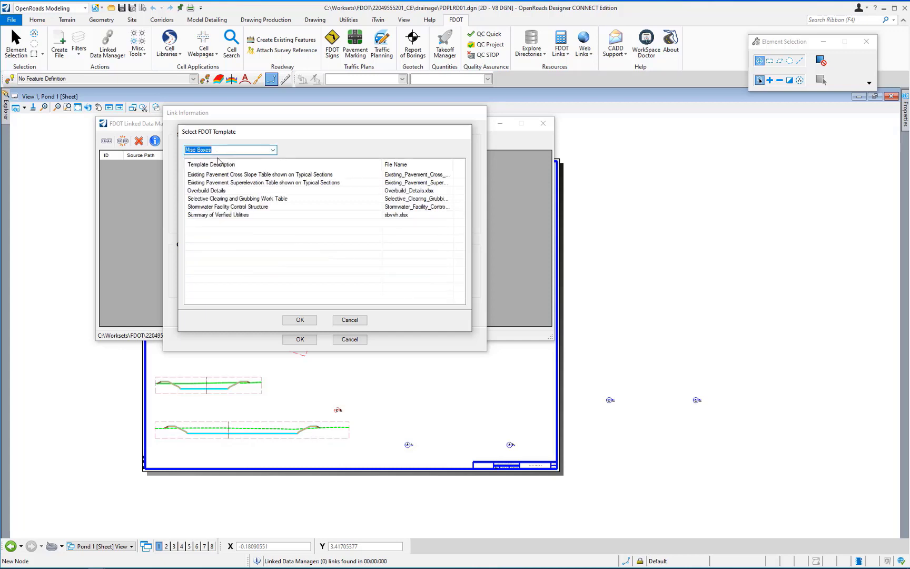
click(231, 207)
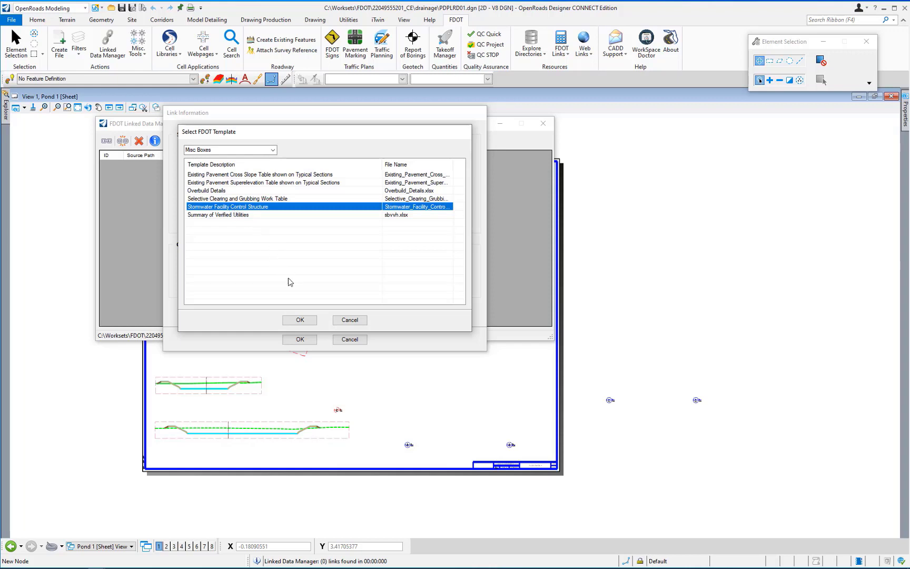
click(302, 320)
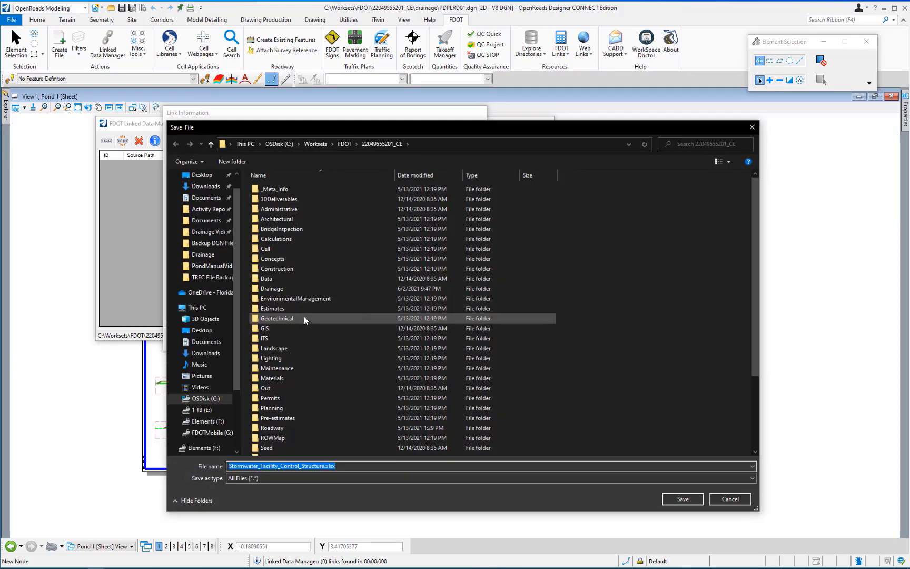
double_click(294, 291)
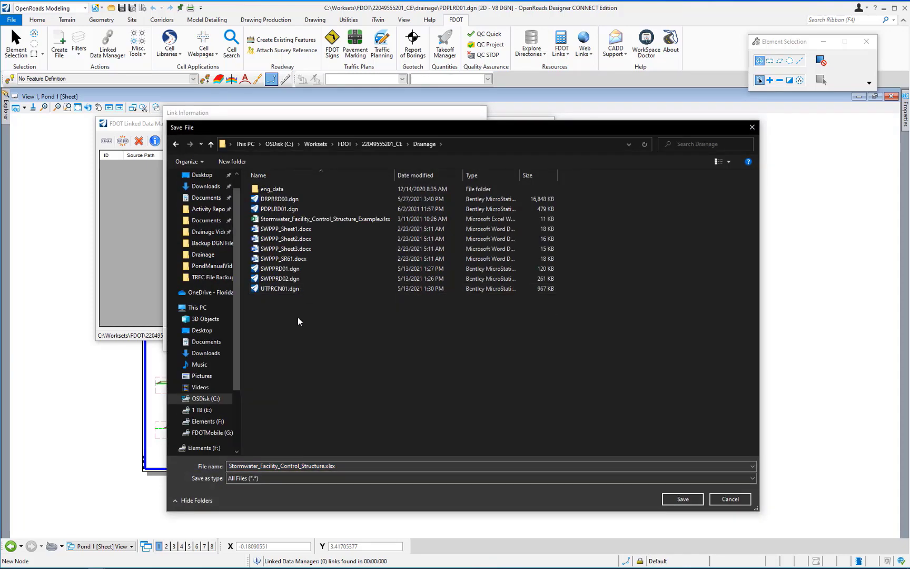
click(684, 499)
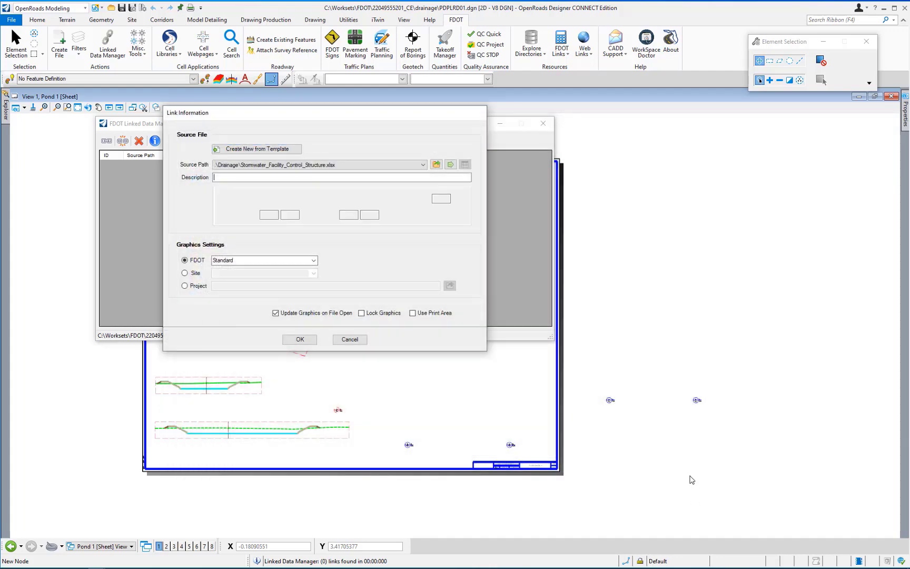
Describe the link as Pond 1 Stormwater Facility Control Structure Form, using worksheet Sheet1 and the FDOT Standard graphics settings.
text(Pond 1 Stormwater Facility Control Structure Form)
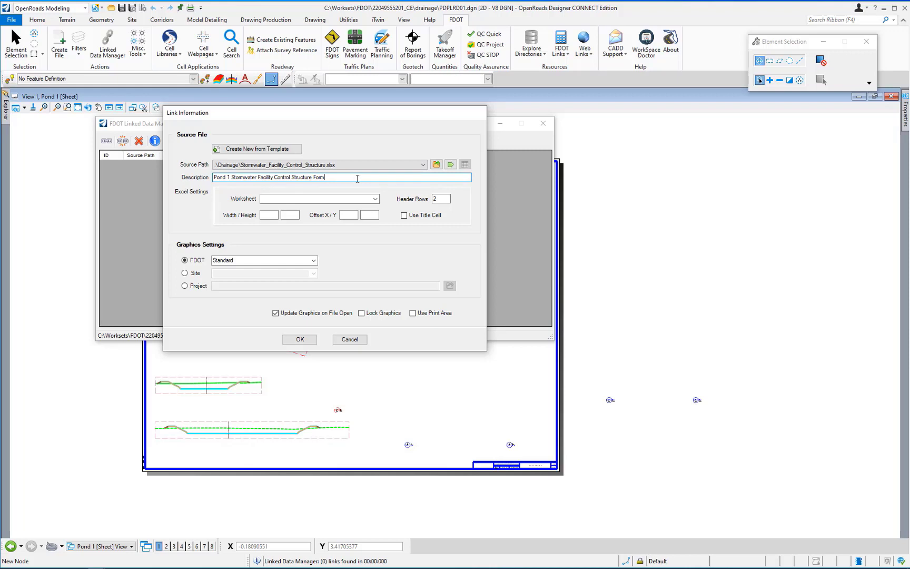
click(351, 199)
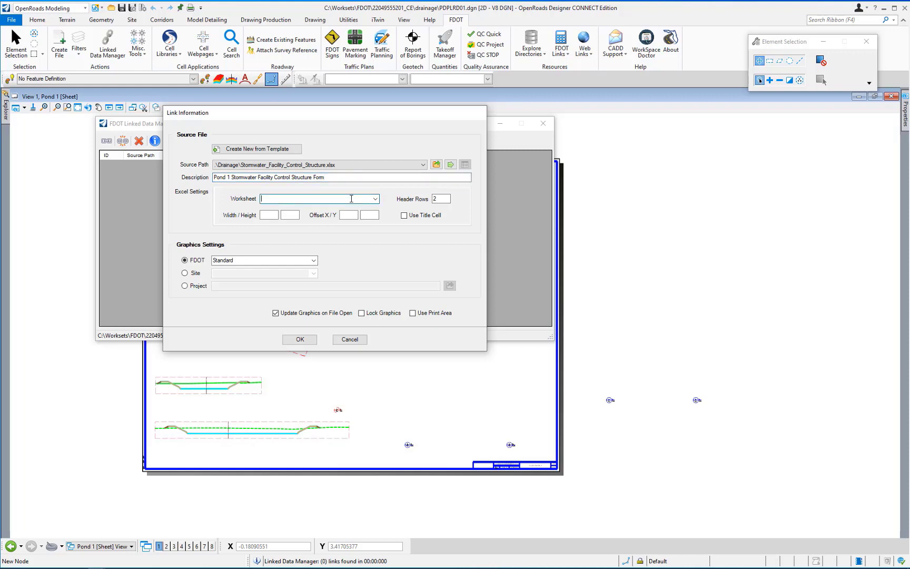
click(376, 199)
click(278, 208)
click(309, 260)
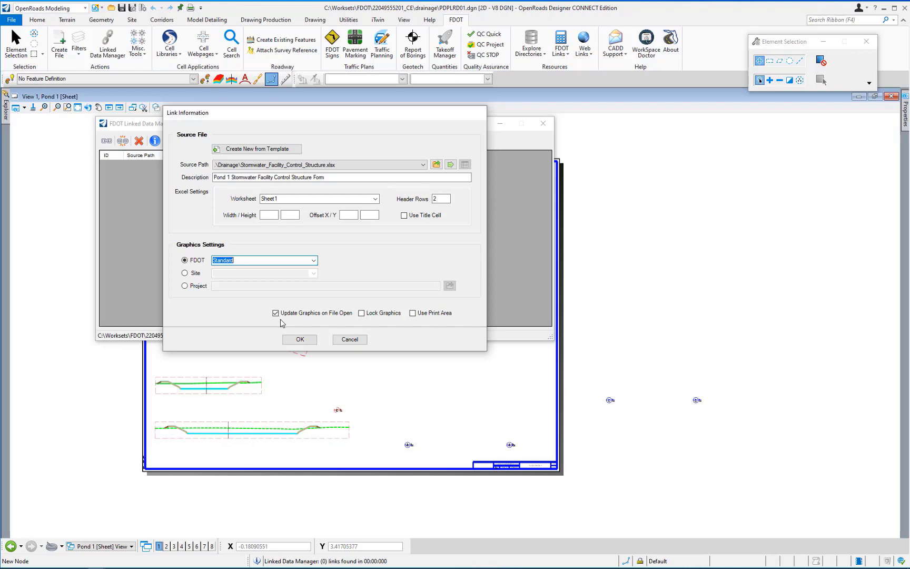
Place the linked Excel table in the open sheet area below the control structure sections and select its link entry.
click(301, 340)
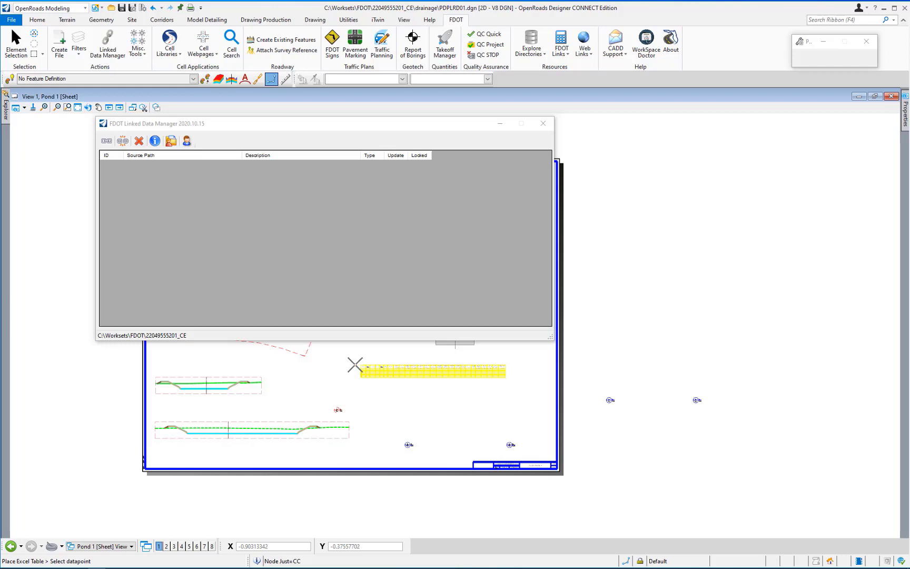
click(367, 354)
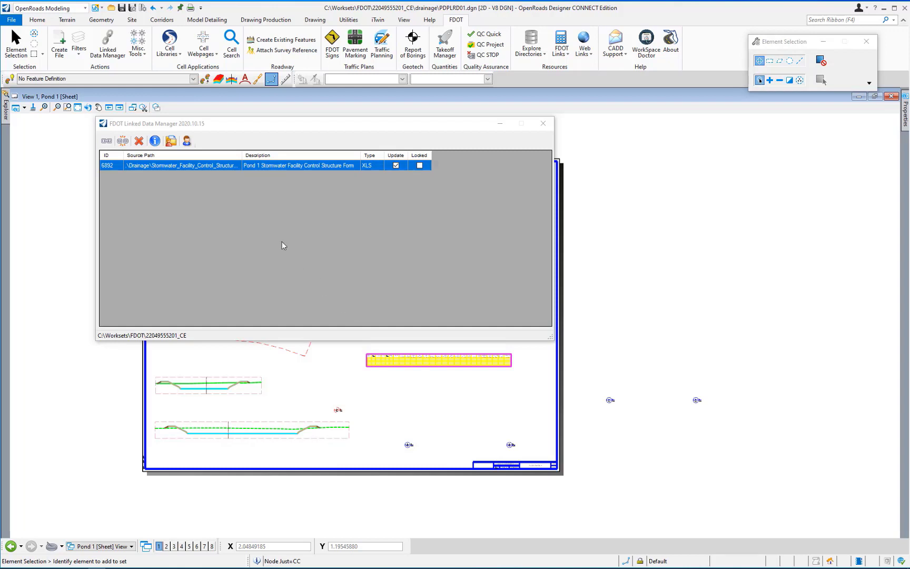
click(226, 166)
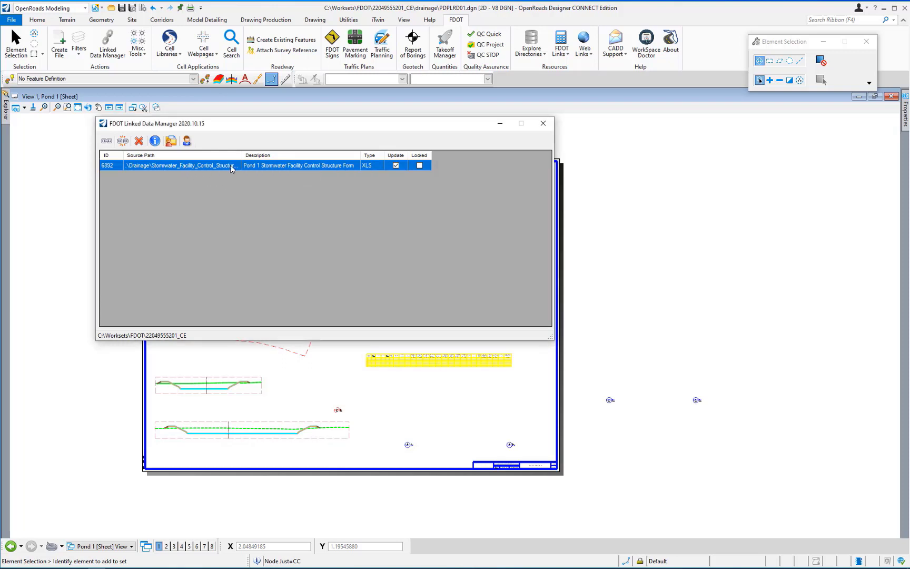
Open the source workbook of the Pond 1 control structure link, review its blank table, and close it.
right_click(230, 167)
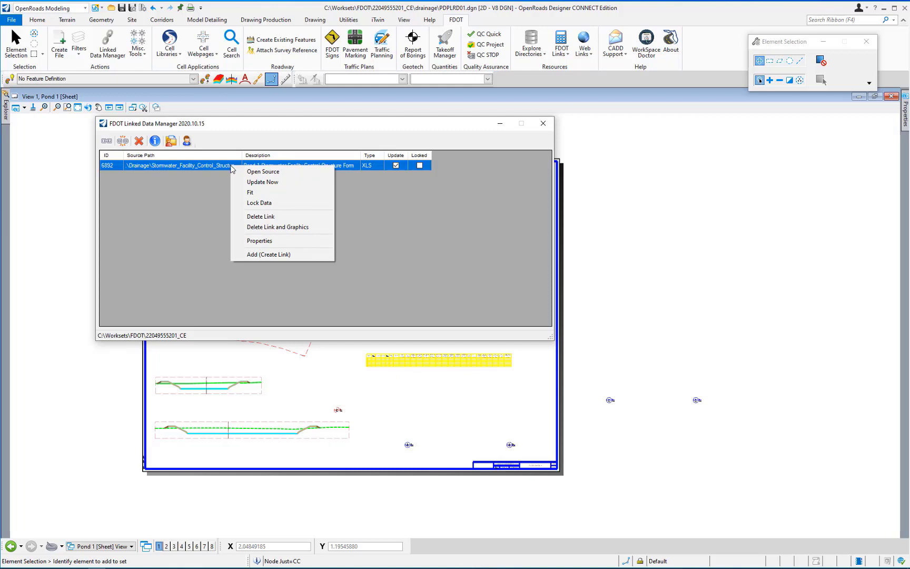
click(263, 173)
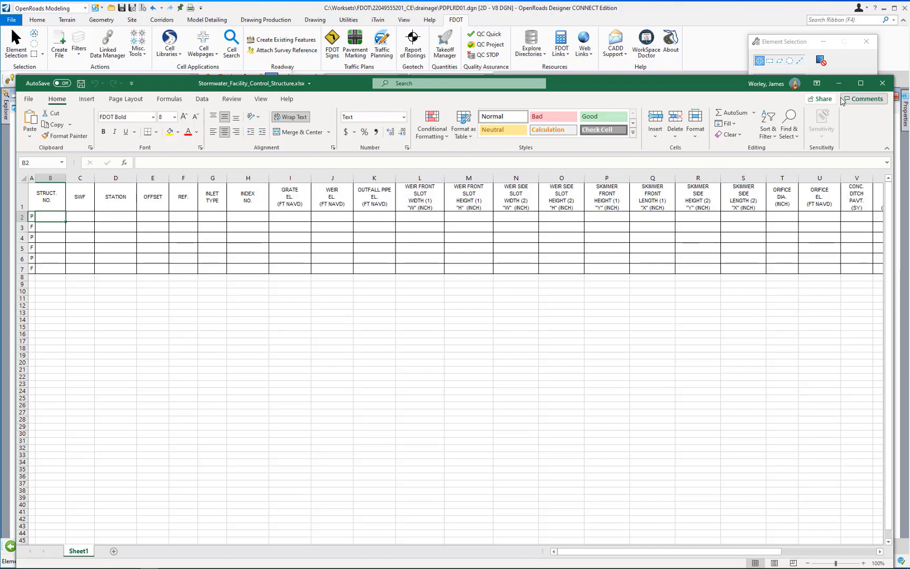
click(882, 83)
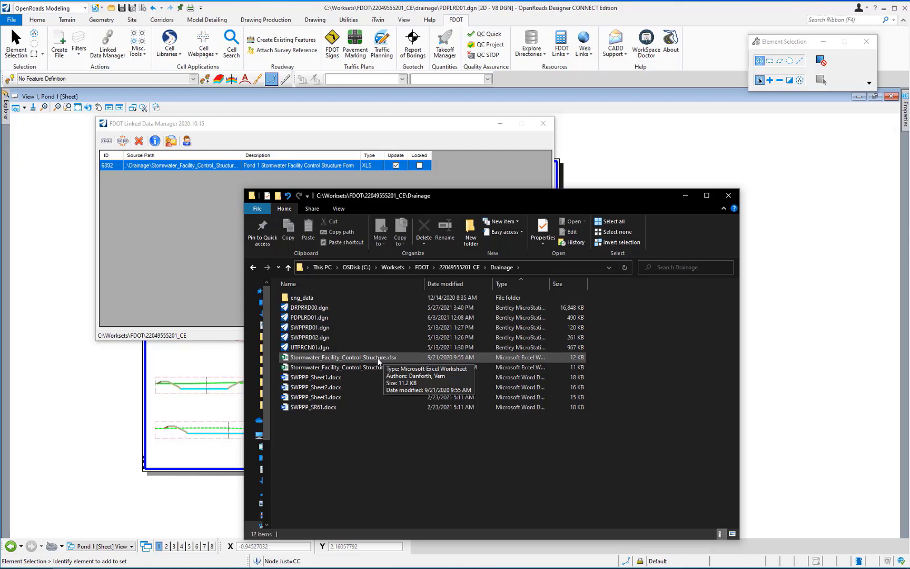
In File Explorer's Drainage folder, delete Stormwater_Facility_Control_Structure.xlsx and rename Stormwater_Facility_Control_Structure_Example.xlsx as Stormwater_Facility_Control_Structure.xlsx.
click(377, 358)
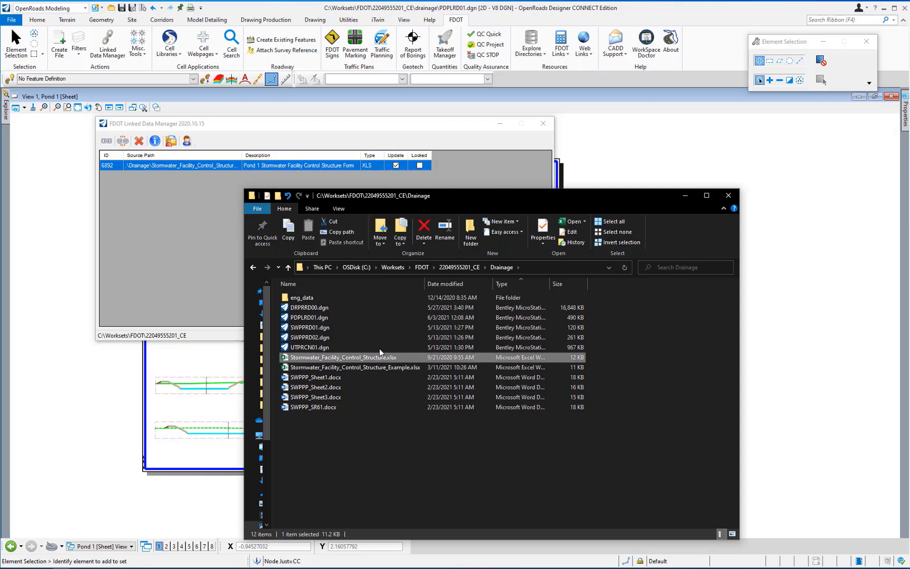
click(424, 232)
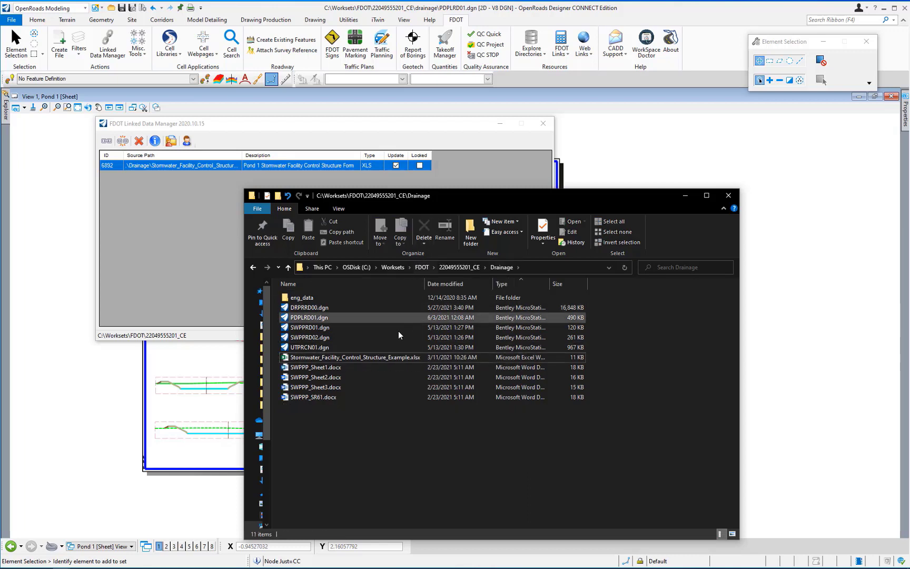
click(389, 360)
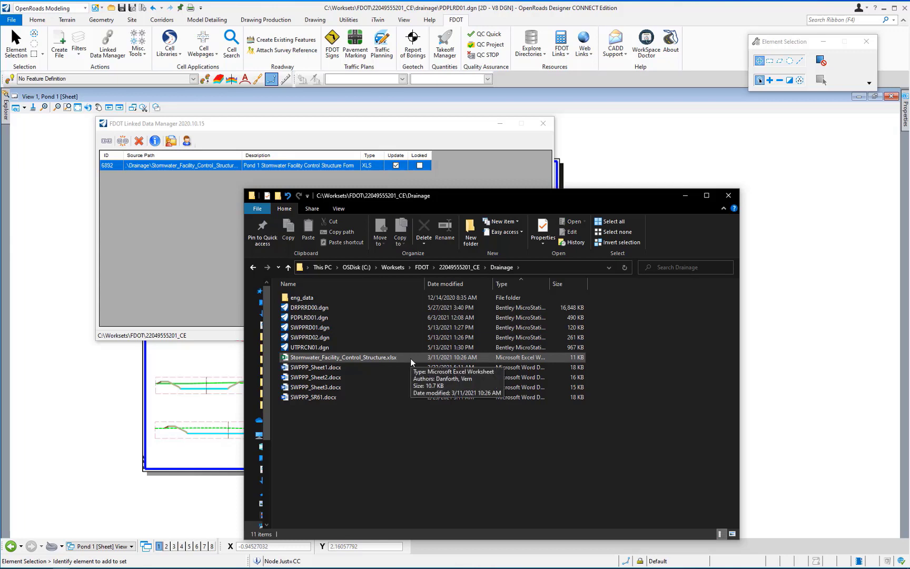
click(728, 196)
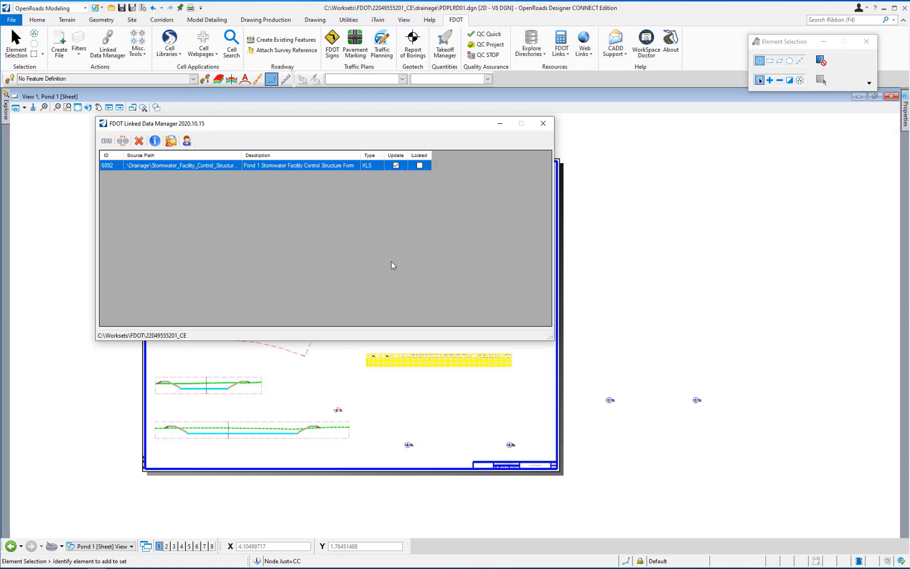
Update the Pond 1 Stormwater Facility Control Structure Form link on the sheet from its replaced source workbook.
right_click(274, 168)
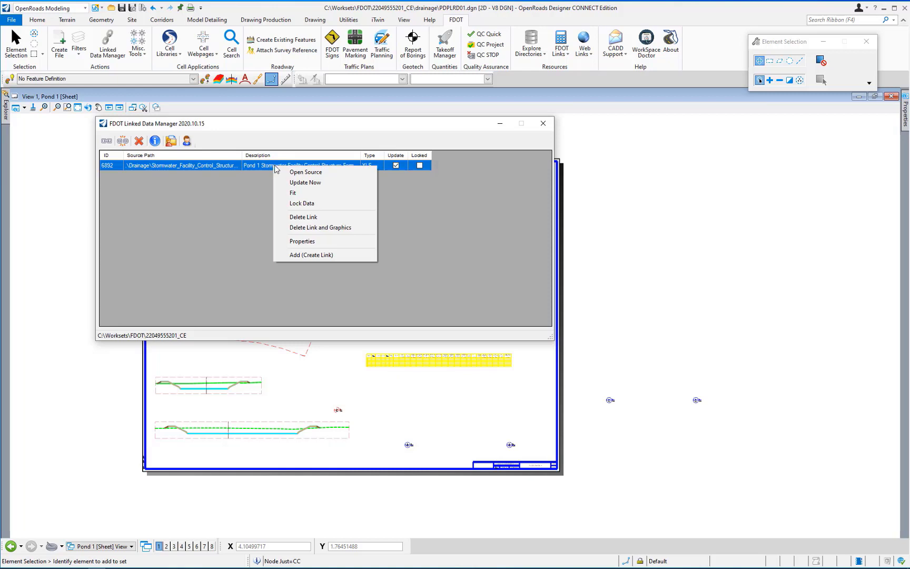
click(299, 183)
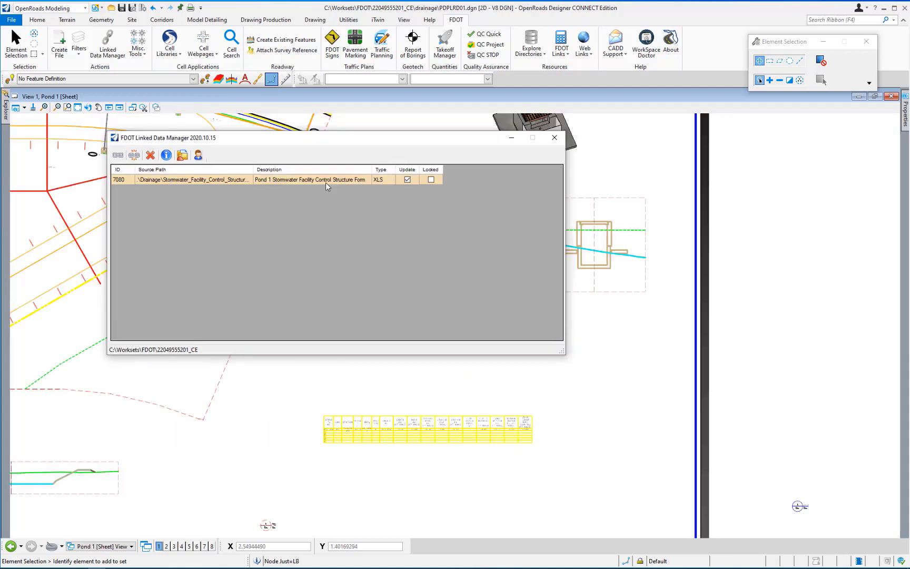